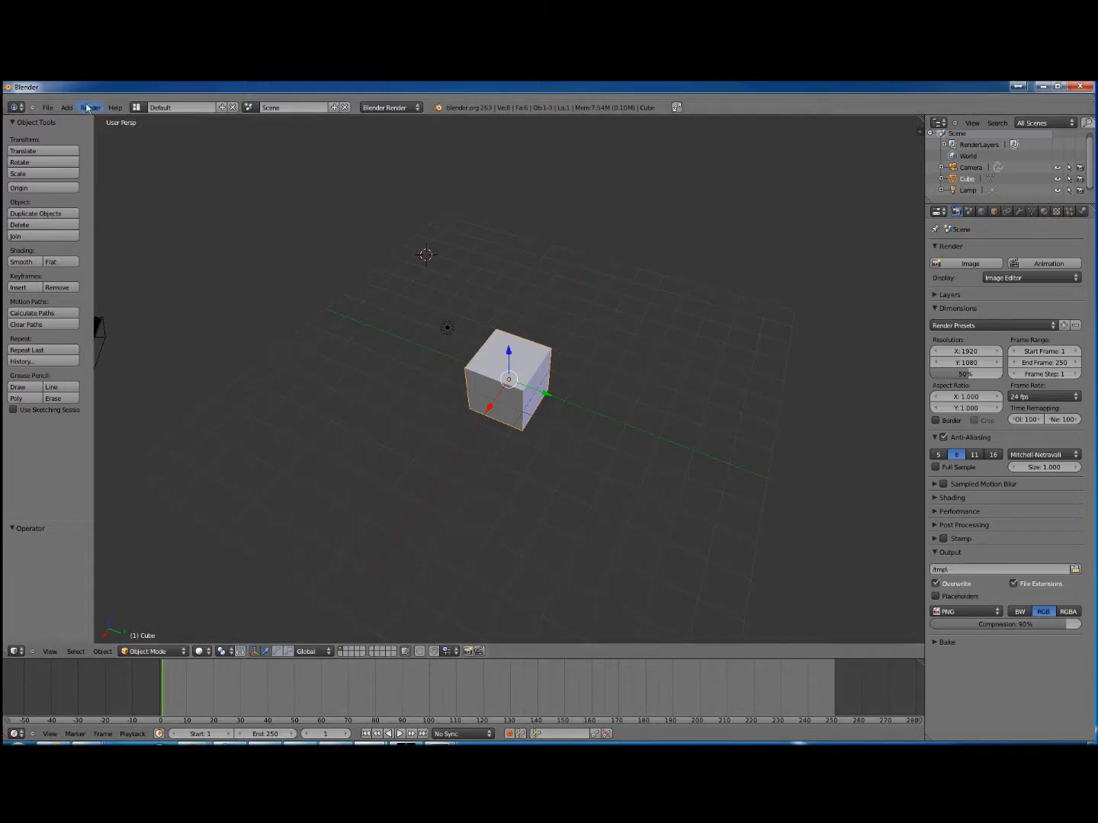
View the splash screen with the Blender version and close it again
{"action": "left_click", "coordinate": [115, 109]}
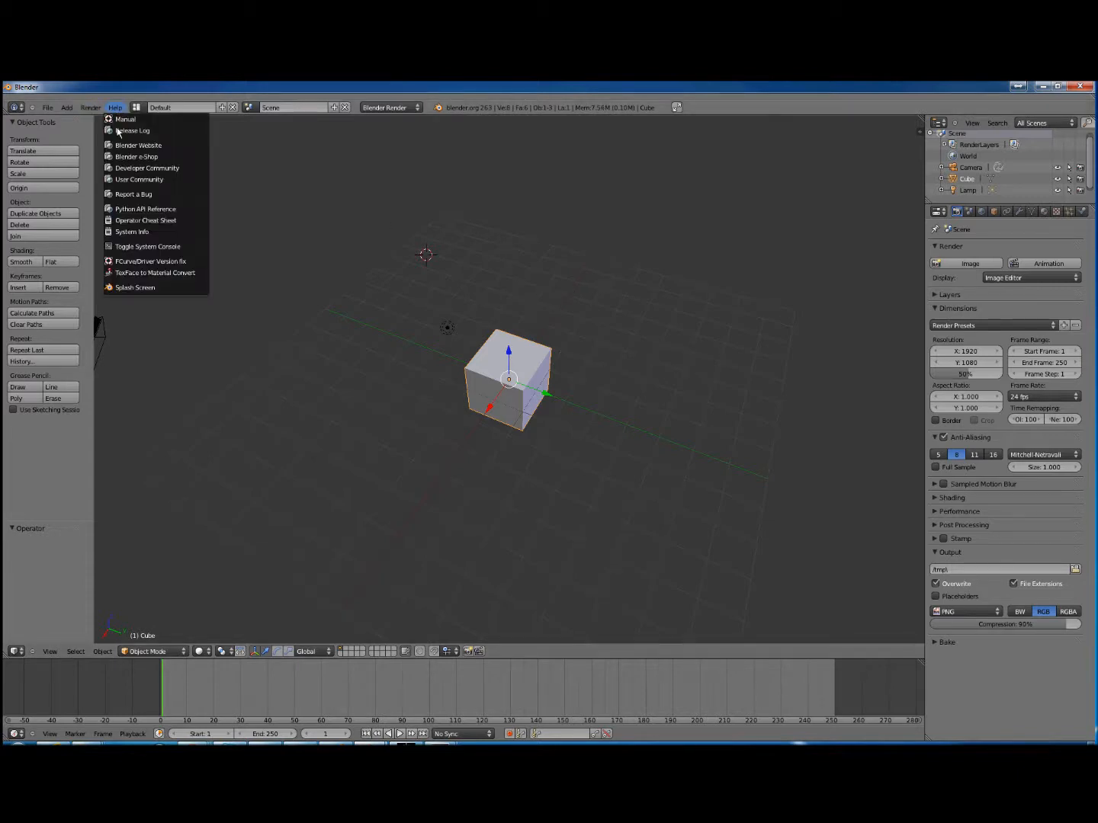
{"action": "left_click", "coordinate": [141, 289]}
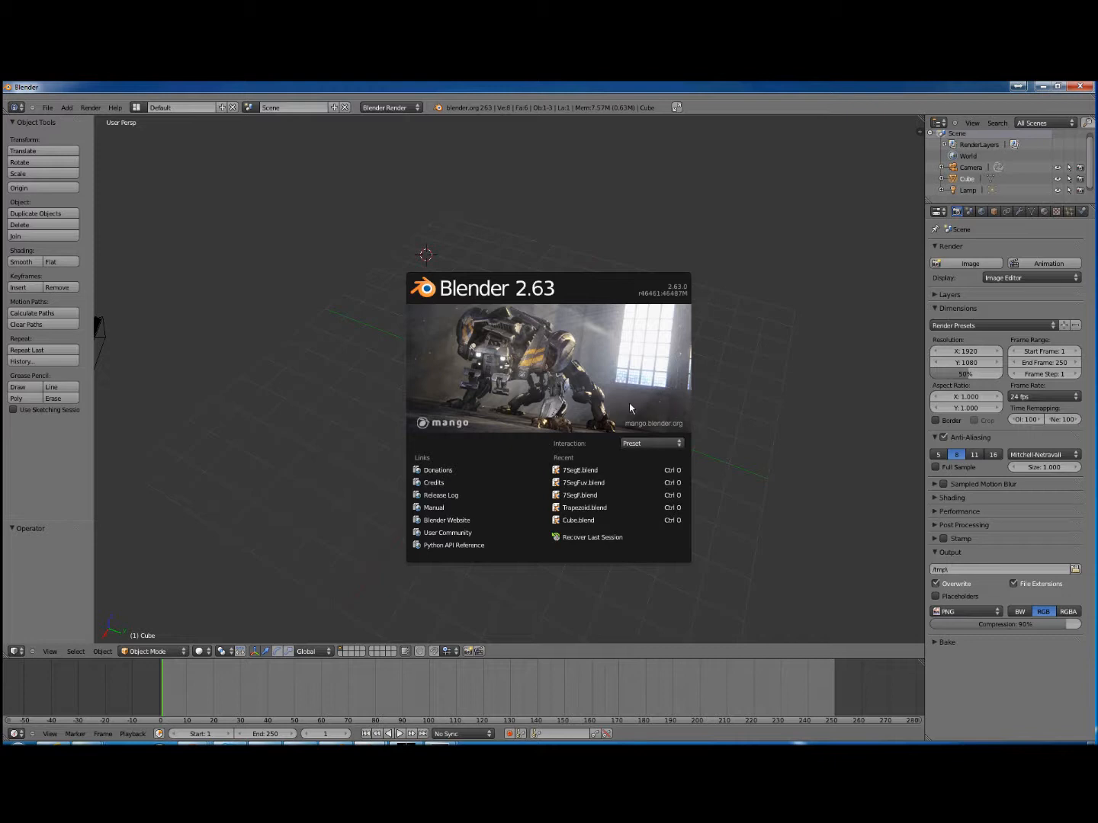
{"action": "left_click", "coordinate": [596, 374]}
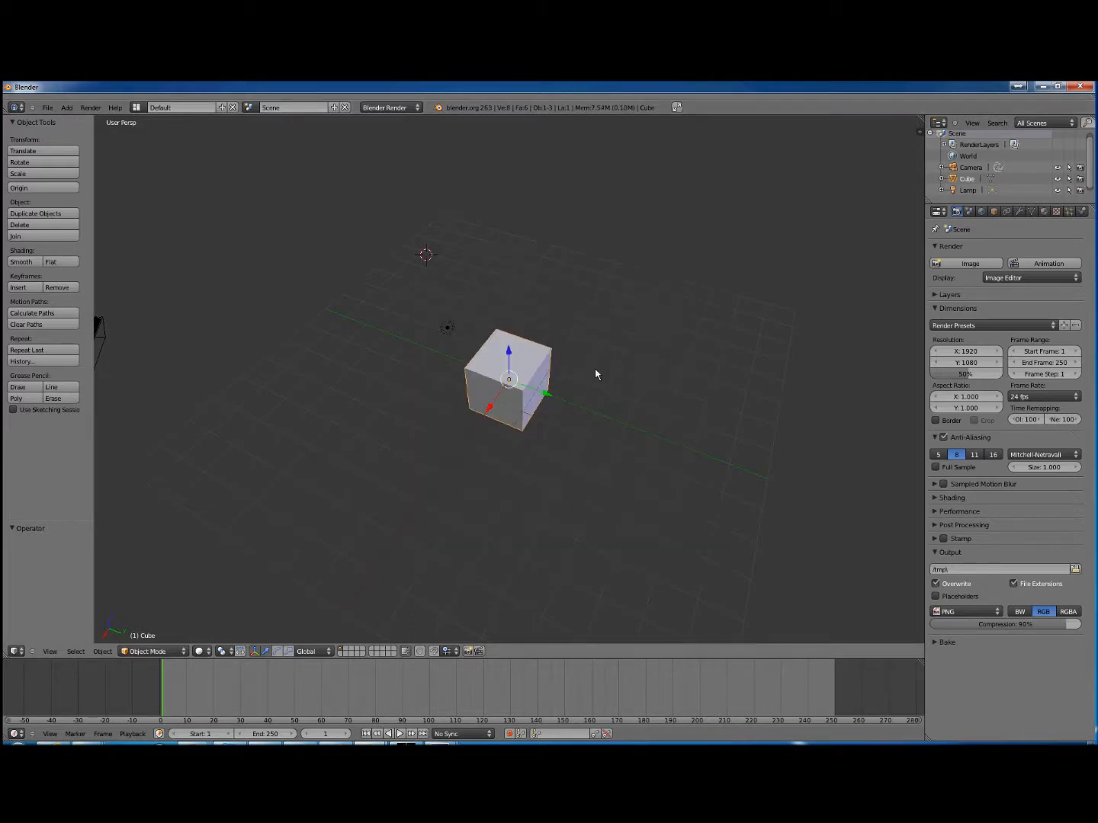
Load the factory settings to reset the scene to the default cube
{"action": "left_click", "coordinate": [47, 109]}
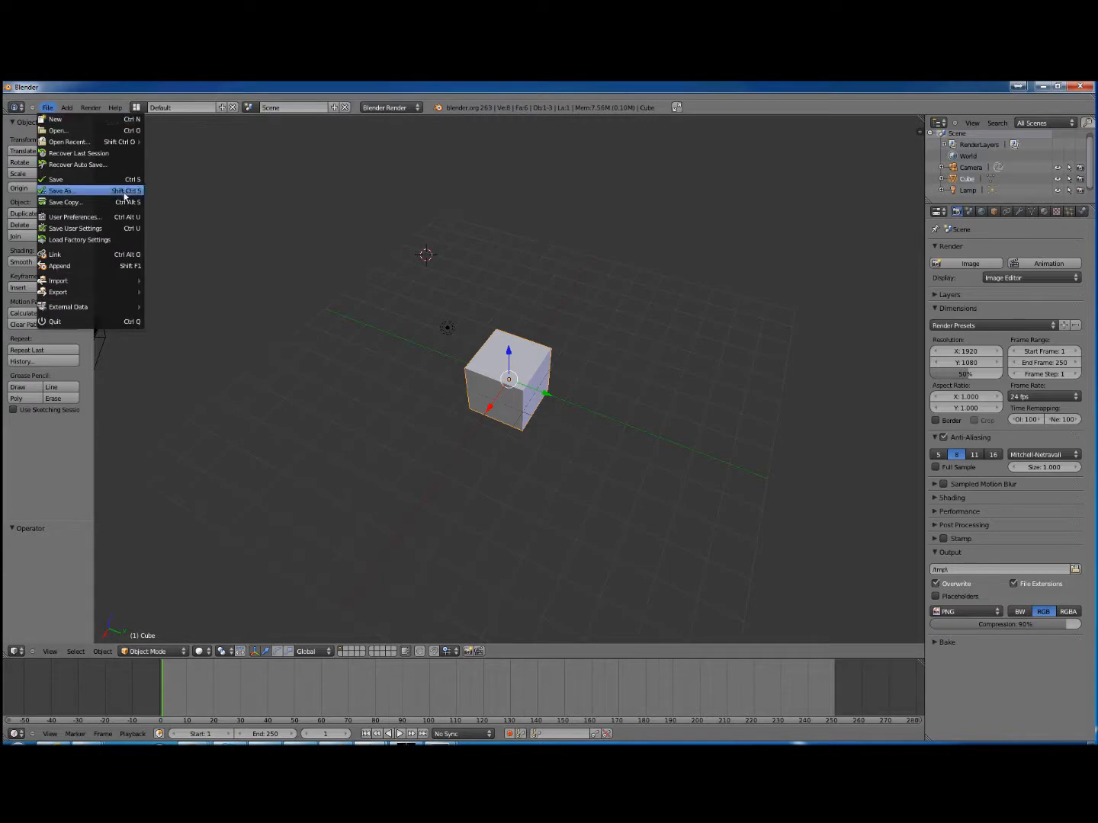
{"action": "left_click", "coordinate": [92, 239]}
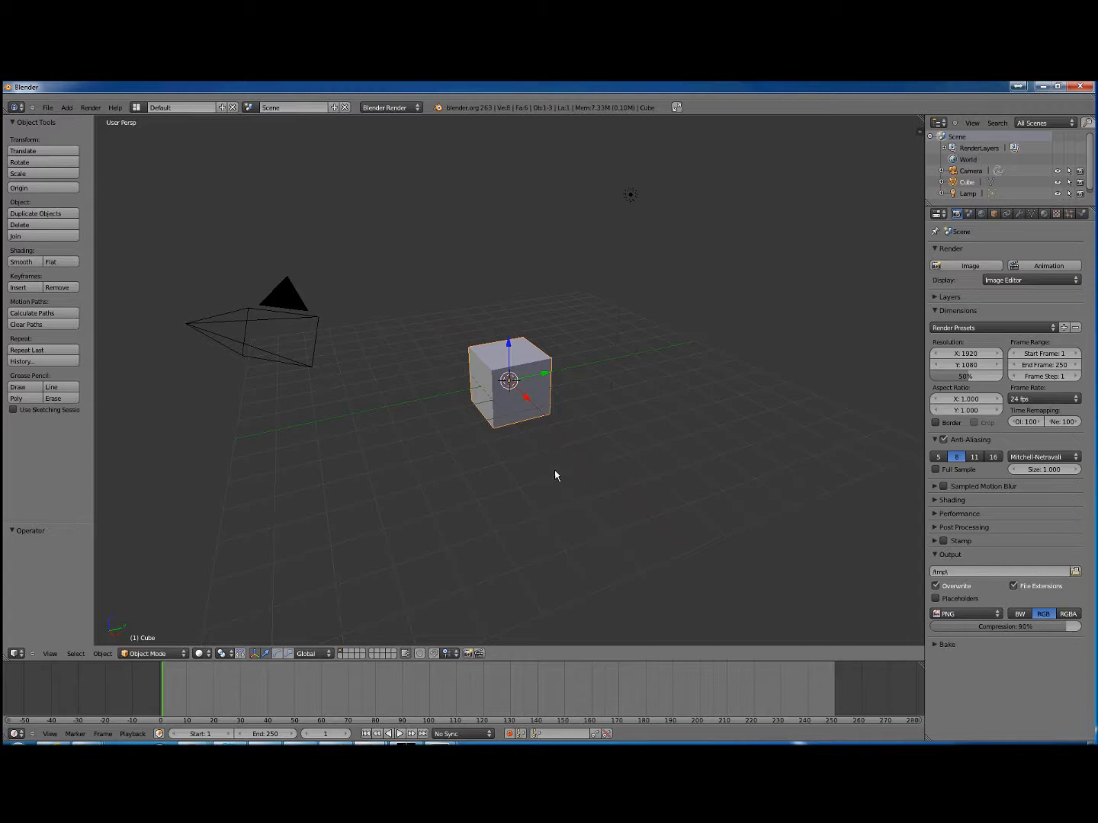
{"action": "middle_click_drag", "start_coordinate": [520, 473], "coordinate": [583, 503]}
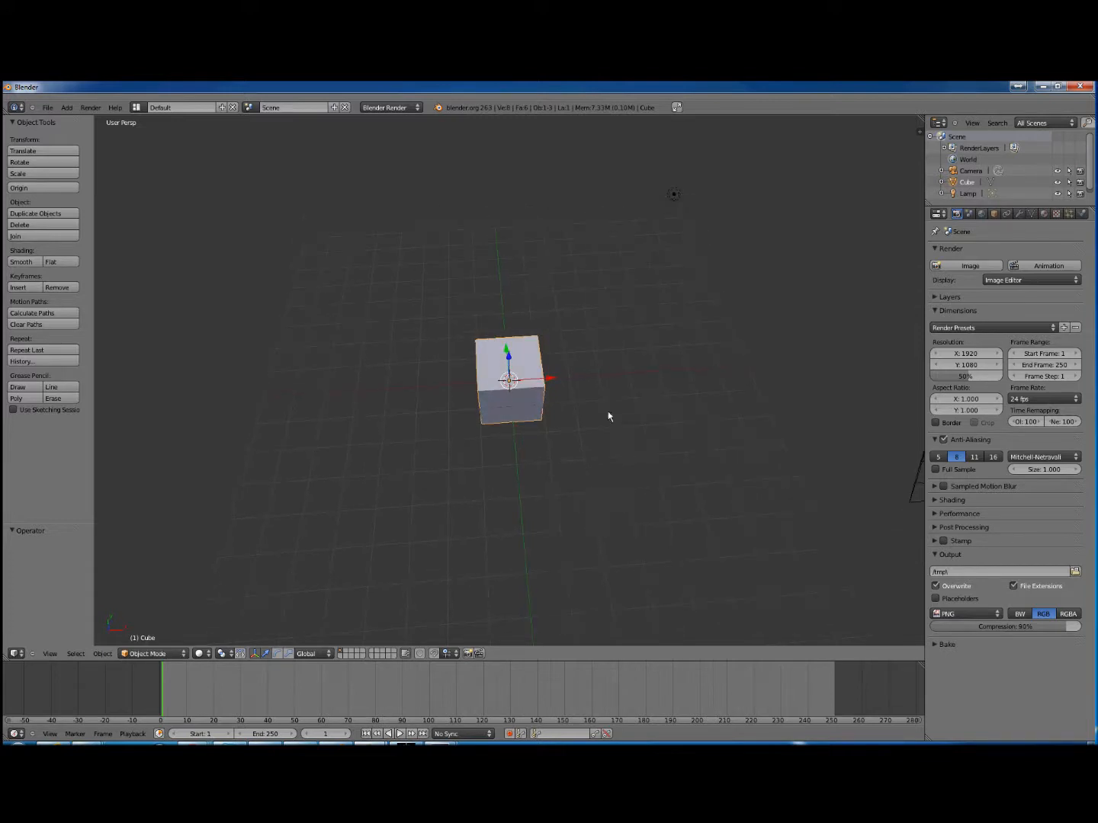
{"action": "middle_click_drag", "start_coordinate": [603, 431], "coordinate": [596, 430]}
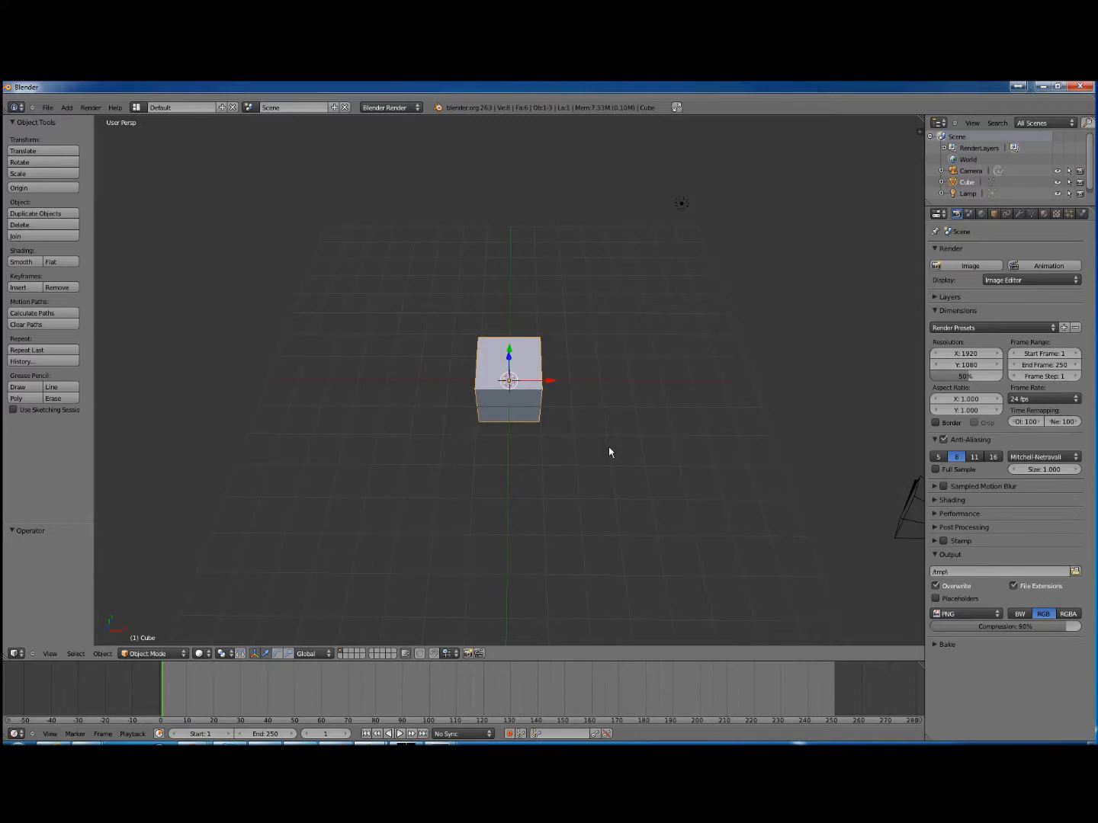
{"action": "middle_click_drag", "start_coordinate": [609, 461], "coordinate": [619, 428]}
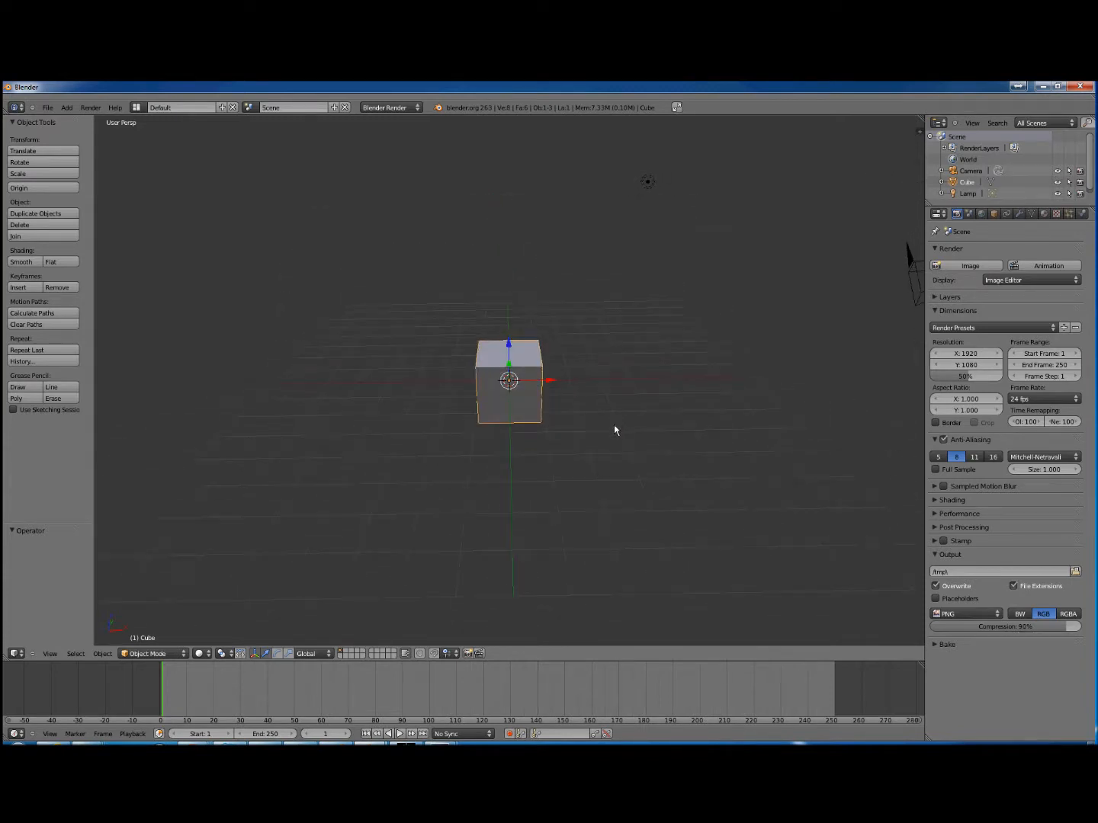
Put the default cube into Edit Mode with face selection
{"action": "key", "text": "Tab"}
{"action": "middle_click_drag", "start_coordinate": [605, 424], "coordinate": [613, 440]}
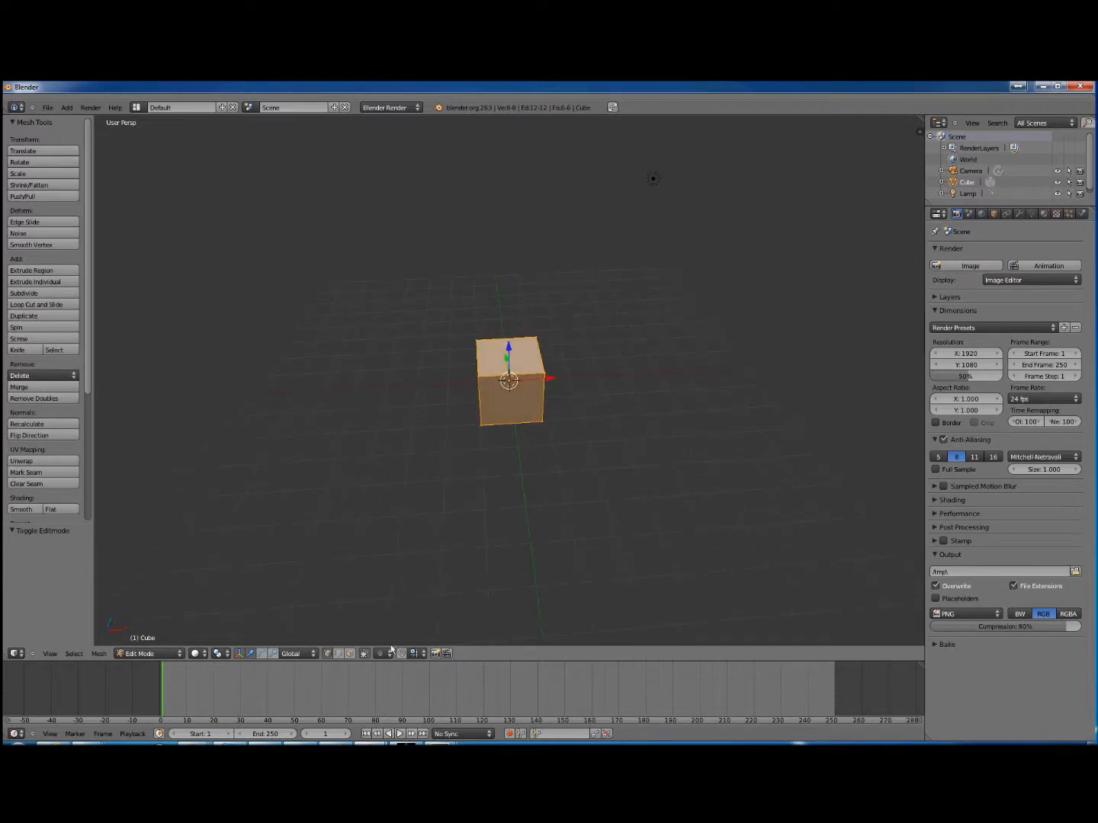
{"action": "left_click", "coordinate": [349, 653]}
Lower the cube's top face along Z, show the transform properties and set the face's median Z to 0.5
{"action": "right_click", "coordinate": [532, 367]}
{"action": "middle_click_drag", "start_coordinate": [628, 448], "coordinate": [622, 412]}
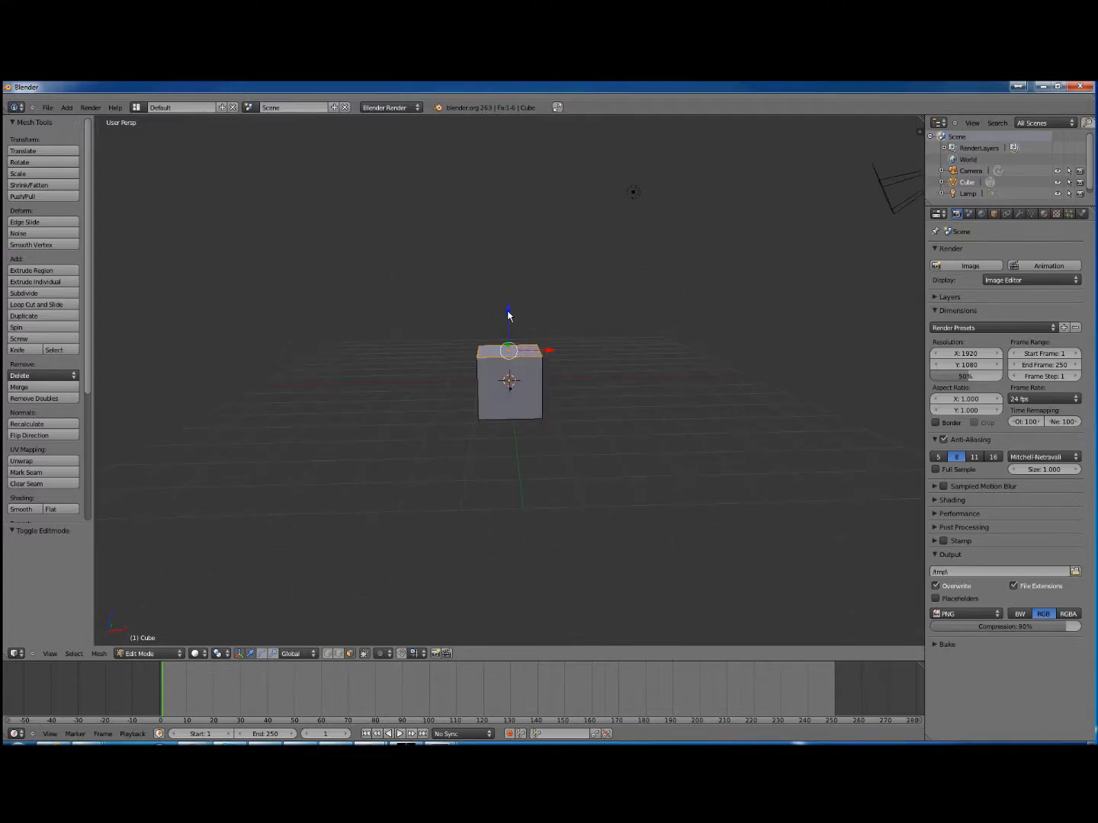
{"action": "mouse_move", "coordinate": [508, 314]}
{"action": "left_mouse_down"}
{"action": "mouse_move", "coordinate": [505, 340]}
{"action": "mouse_move", "coordinate": [513, 334]}
{"action": "left_mouse_up"}
{"action": "key", "text": "n"}
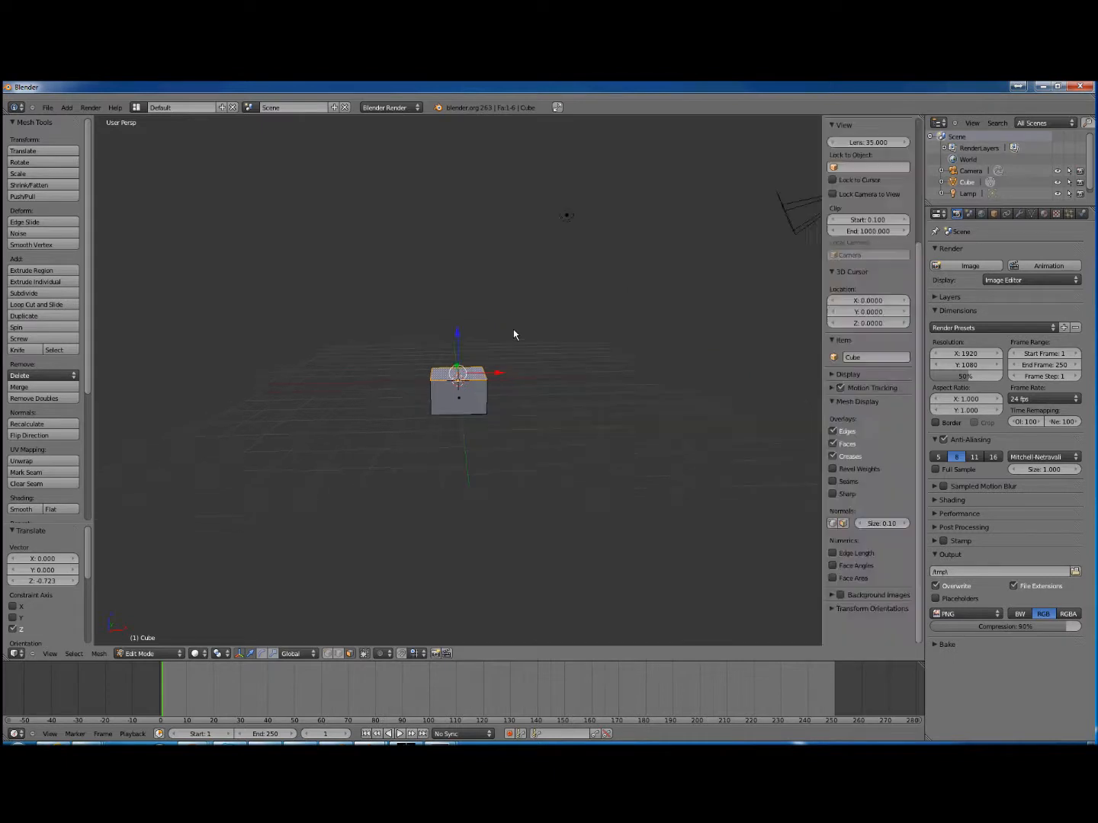
{"action": "left_click_drag", "start_coordinate": [919, 264], "coordinate": [920, 120]}
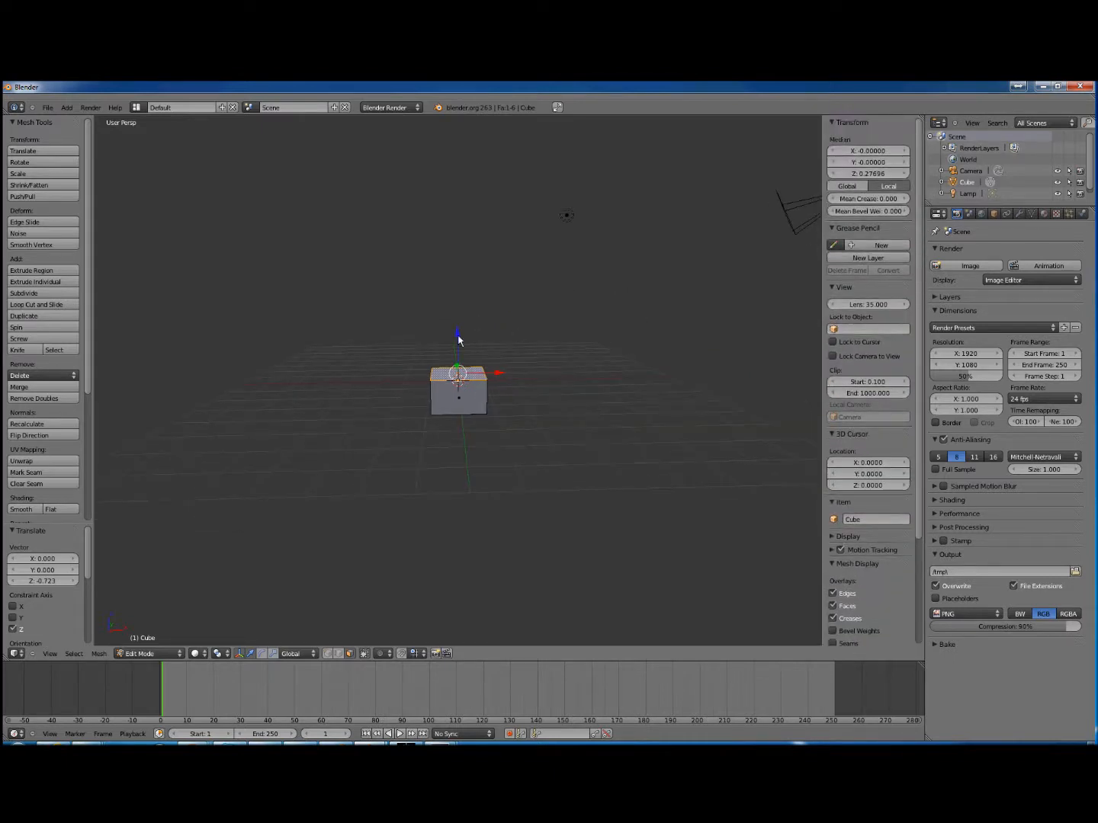
{"action": "mouse_move", "coordinate": [456, 334]}
{"action": "left_mouse_down"}
{"action": "mouse_move", "coordinate": [466, 320]}
{"action": "mouse_move", "coordinate": [466, 332]}
{"action": "left_mouse_up"}
{"action": "left_click", "coordinate": [875, 173]}
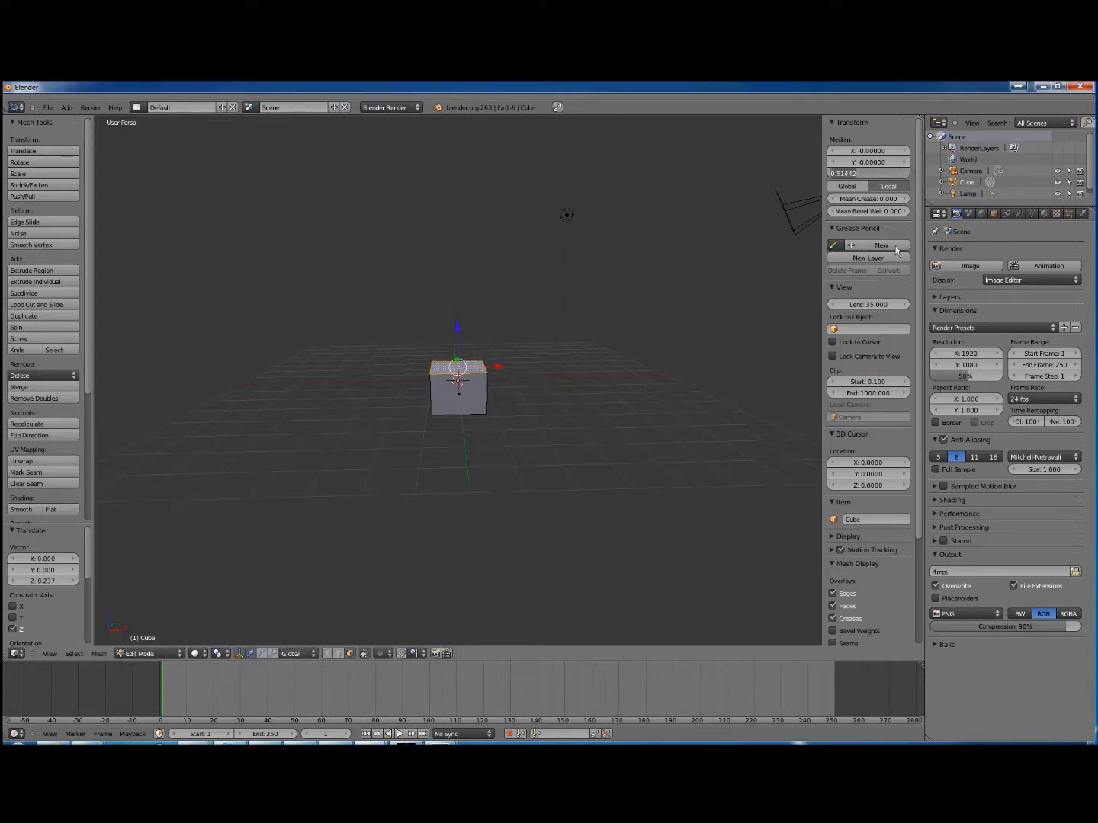
{"action": "type", "text": "0.5"}
{"action": "key", "text": "Return"}
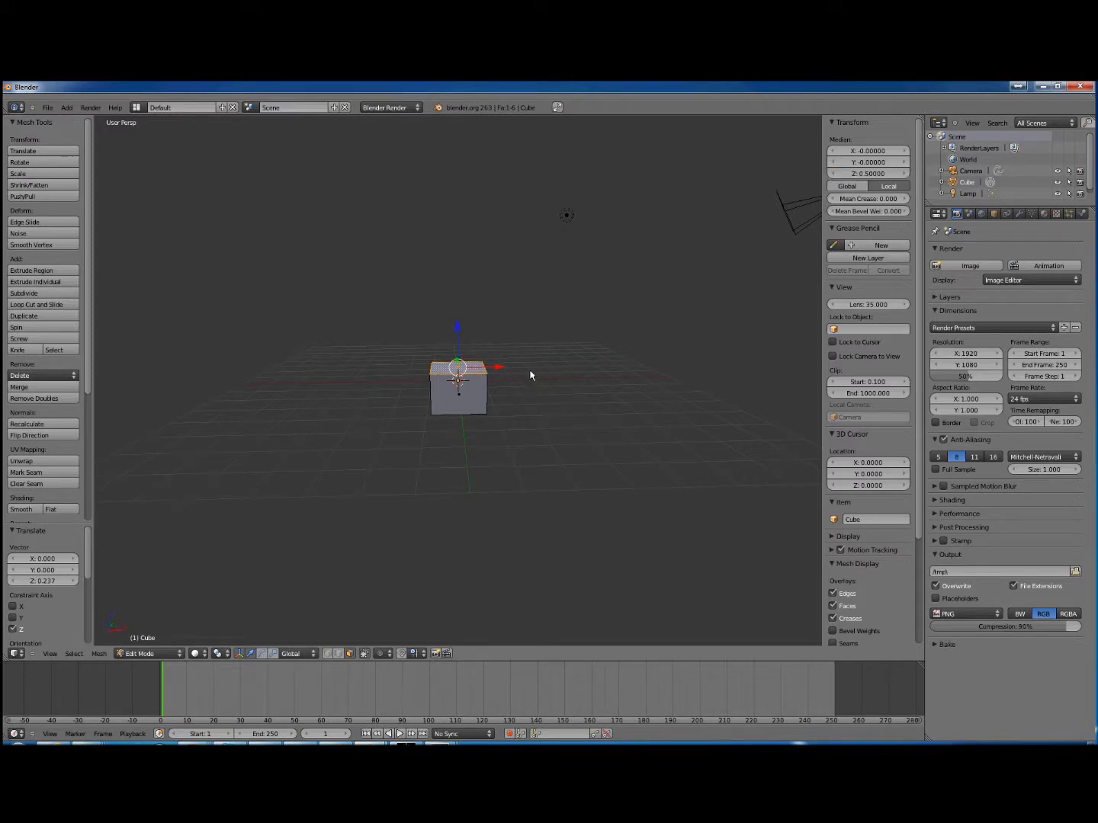
Raise the cube's bottom face along Z and set its median Z to -0.5
{"action": "middle_click_drag", "start_coordinate": [559, 415], "coordinate": [561, 370]}
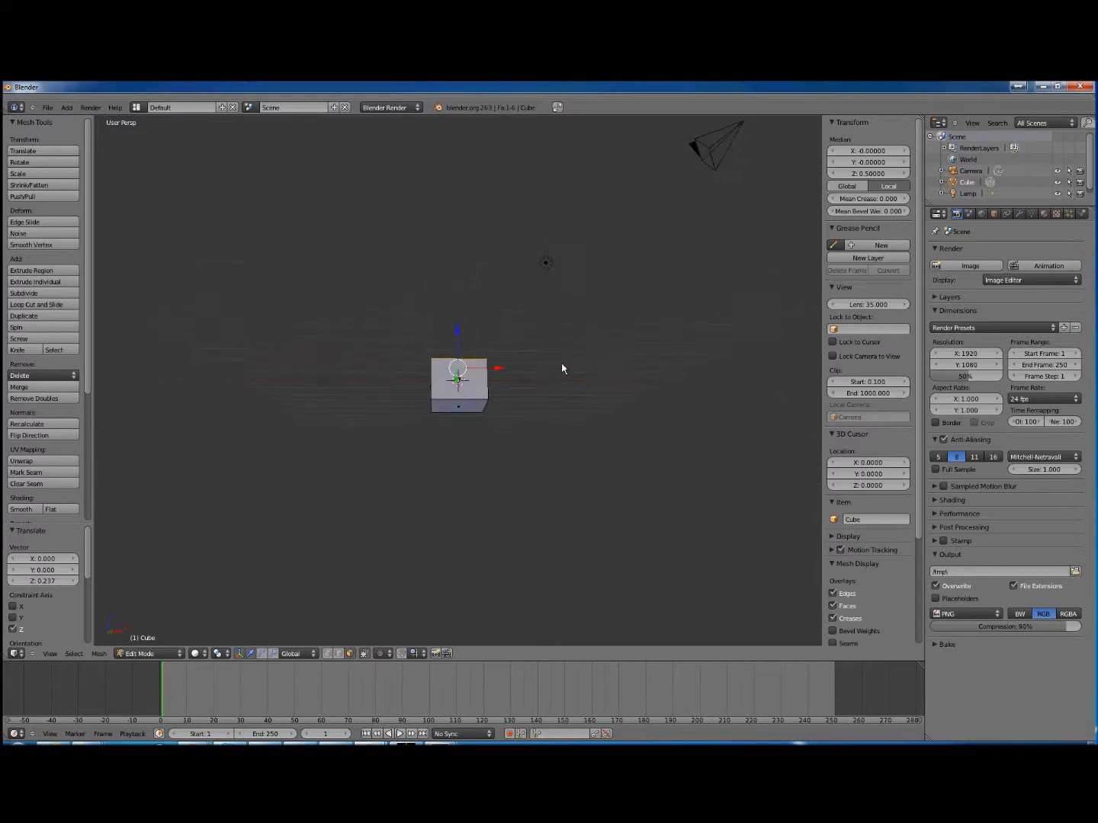
{"action": "right_click", "coordinate": [478, 408]}
{"action": "middle_click_drag", "start_coordinate": [578, 362], "coordinate": [573, 398]}
{"action": "key", "text": "g"}
{"action": "key", "text": "z"}
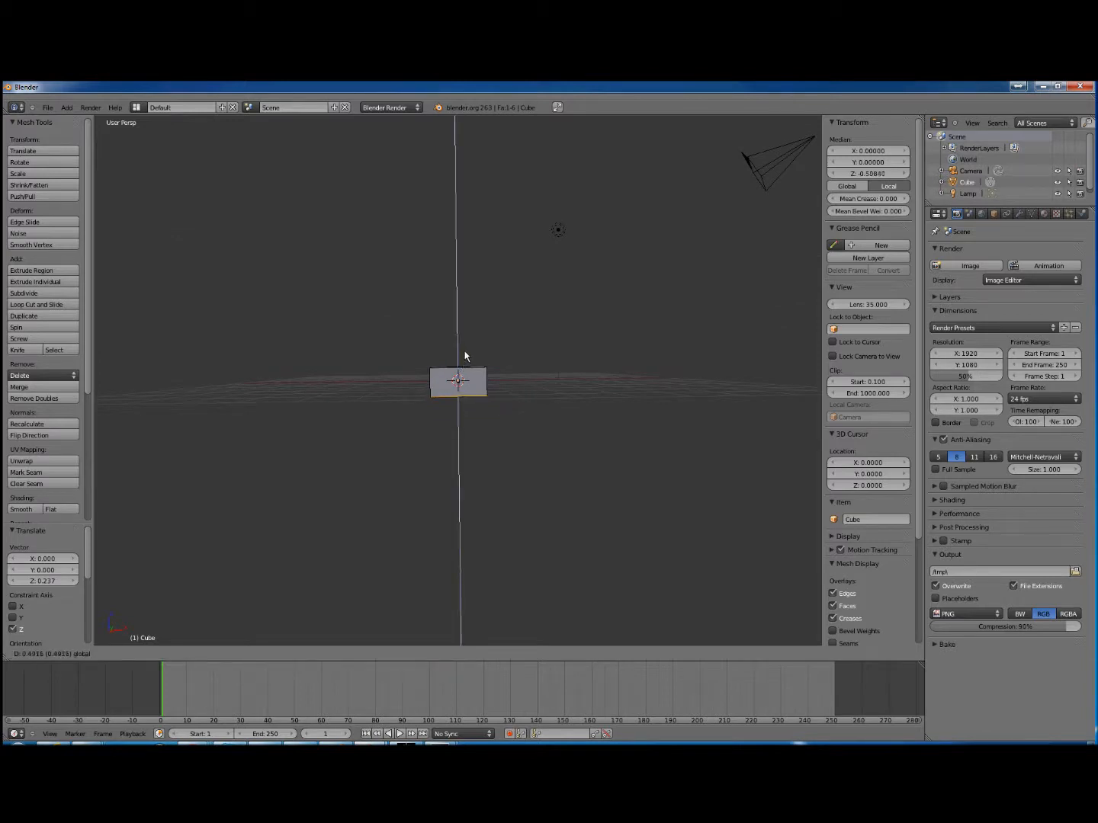
{"action": "left_click", "coordinate": [464, 353]}
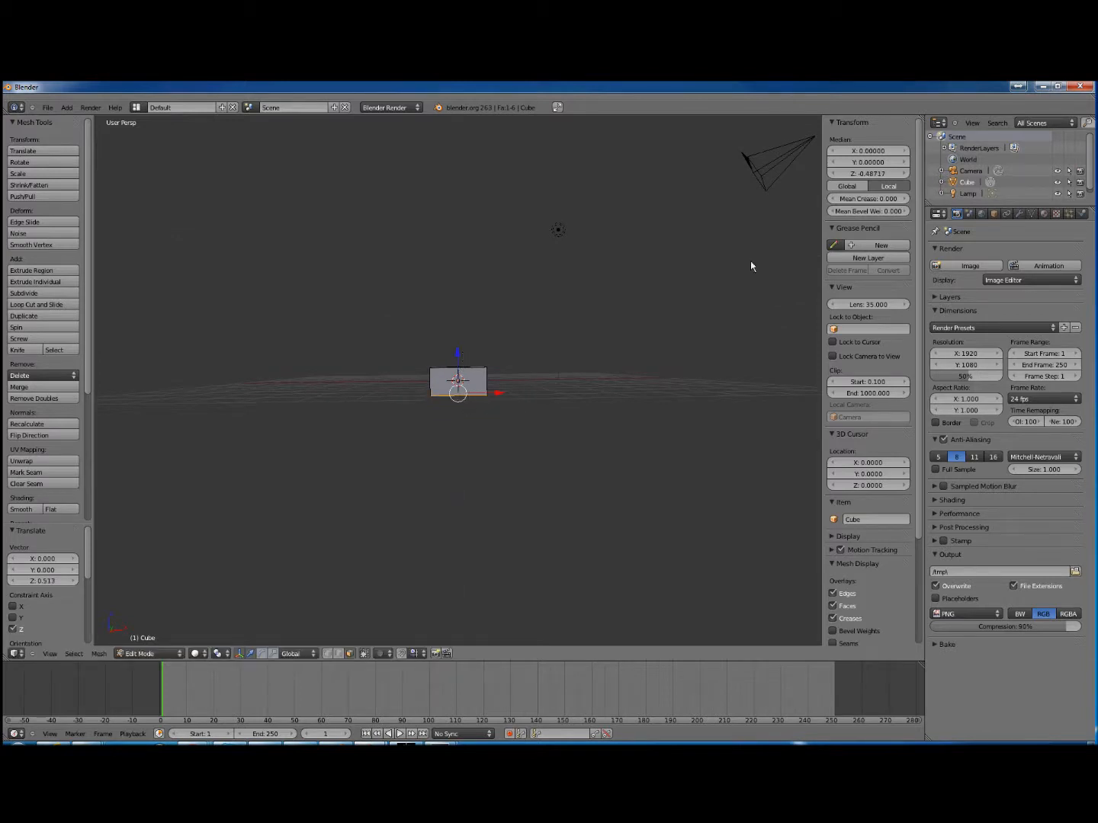
{"action": "left_click", "coordinate": [872, 173]}
{"action": "type", "text": "0.5"}
{"action": "key", "text": "Return"}
Move the cube's positive-Y side face inward and set its median Y to 0.5
{"action": "middle_click_drag", "start_coordinate": [523, 269], "coordinate": [517, 379]}
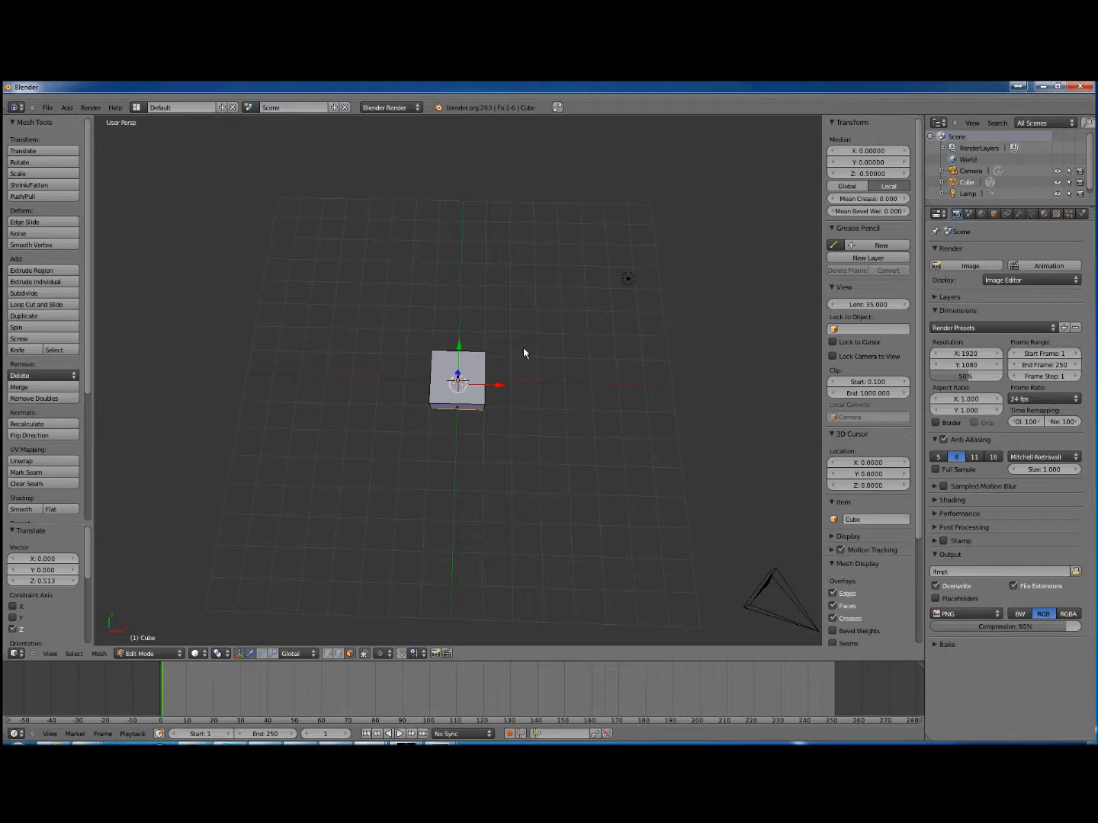
{"action": "middle_click_drag", "start_coordinate": [542, 377], "coordinate": [539, 408]}
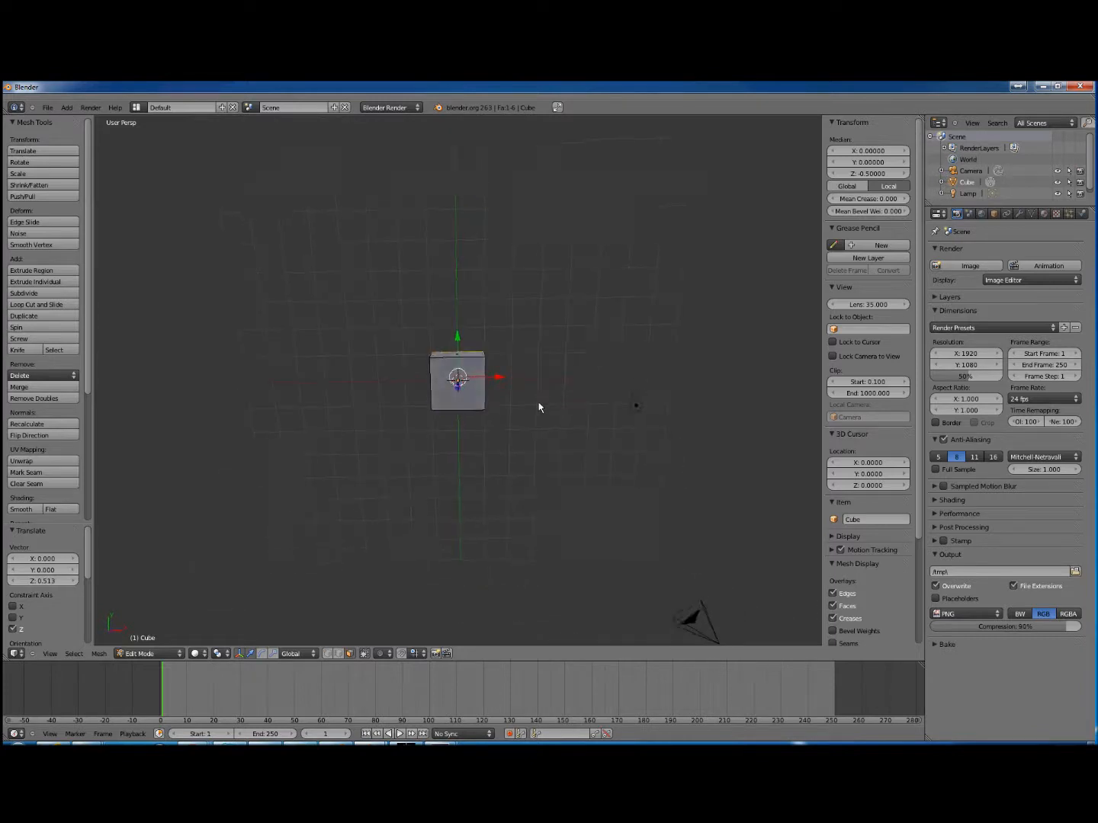
{"action": "right_click", "coordinate": [475, 359]}
{"action": "middle_click_drag", "start_coordinate": [562, 326], "coordinate": [471, 332]}
{"action": "left_click_drag", "start_coordinate": [455, 316], "coordinate": [458, 330]}
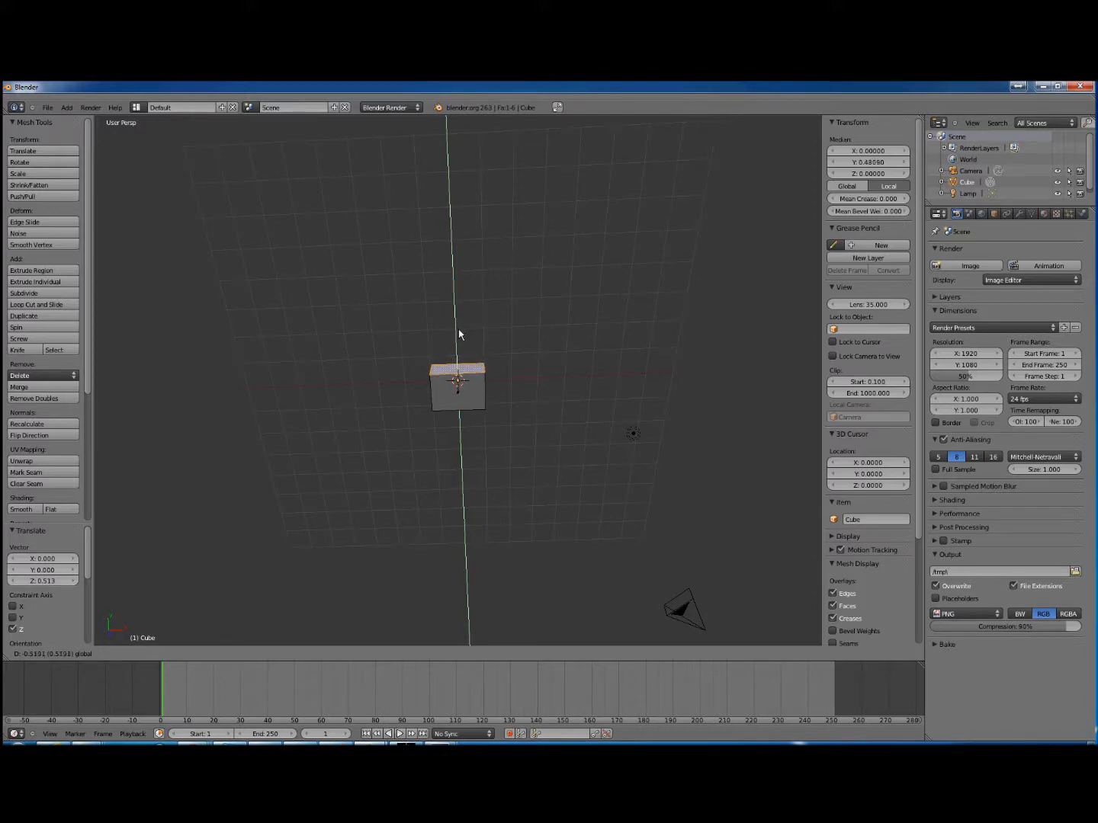
{"action": "left_click", "coordinate": [458, 335]}
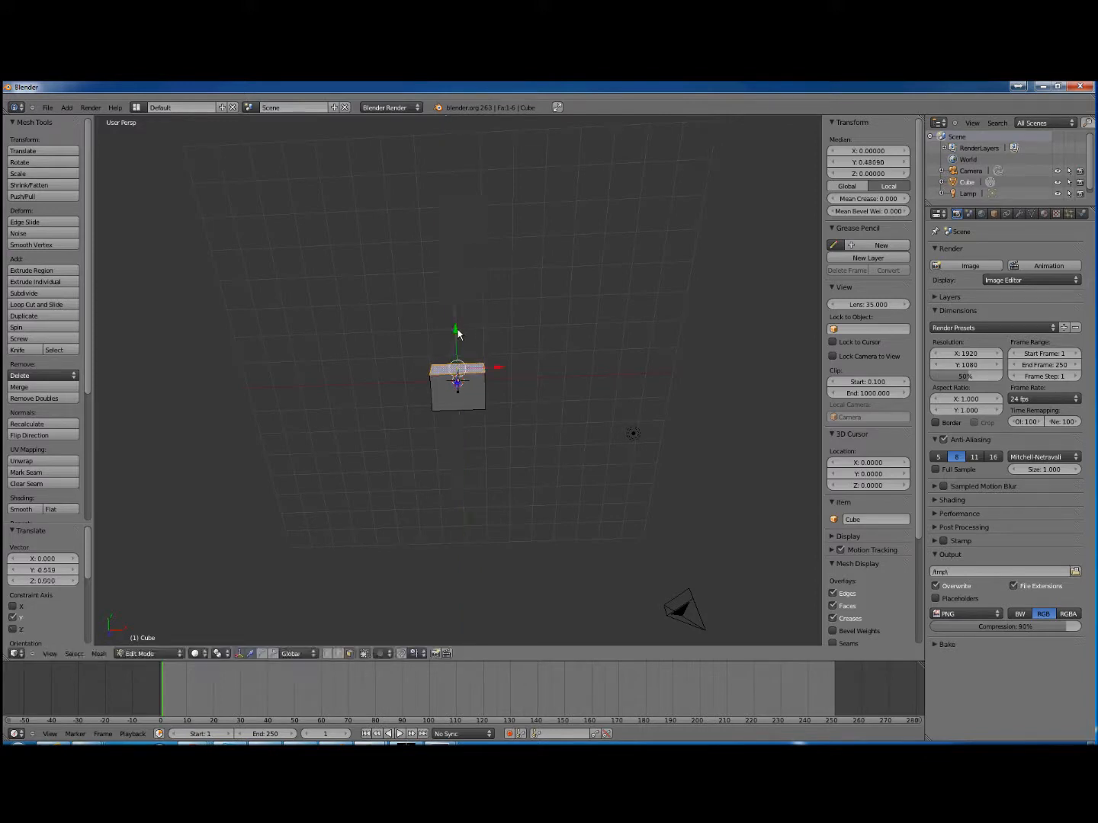
{"action": "left_click", "coordinate": [876, 163]}
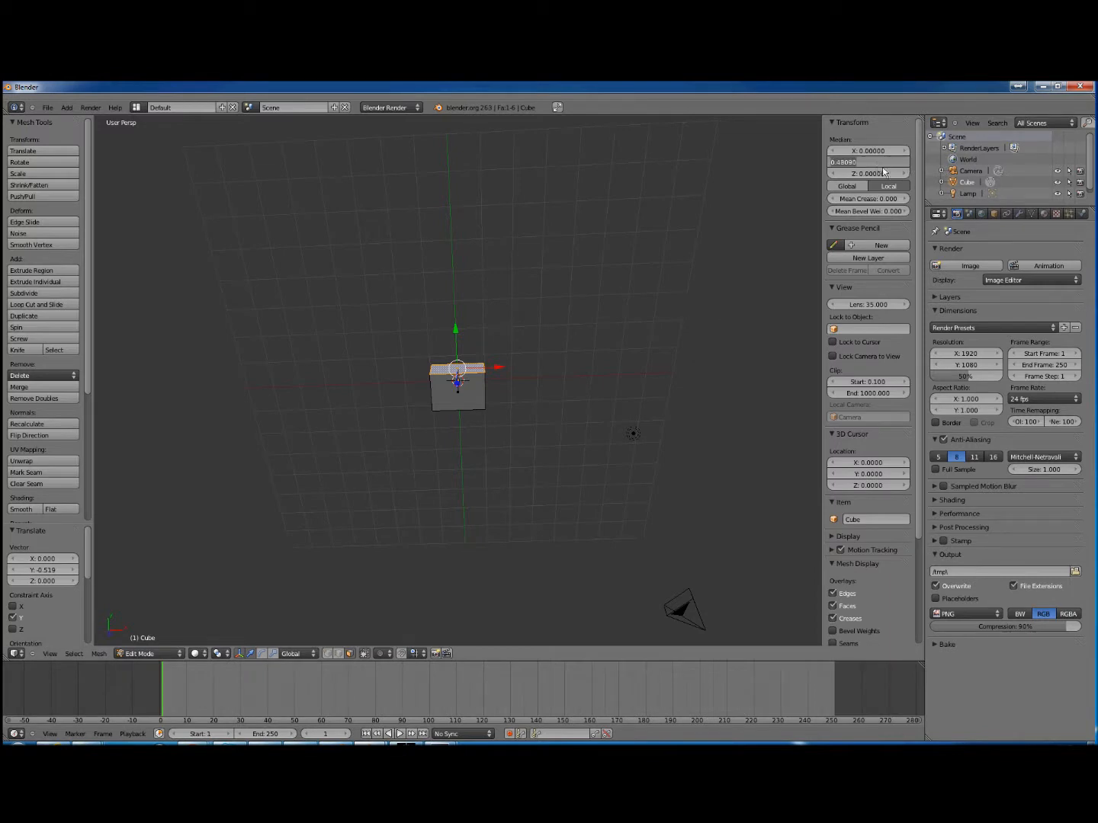
{"action": "type", "text": "0.5"}
{"action": "key", "text": "Return"}
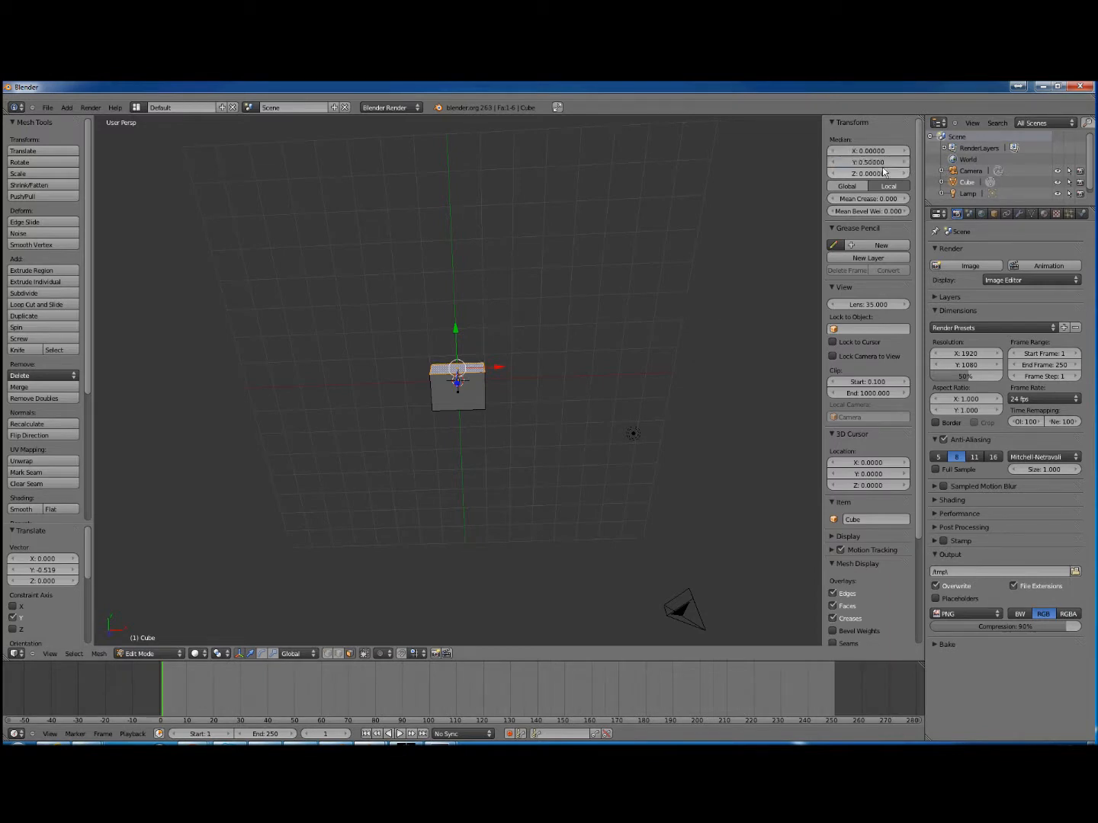
Move the cube's negative-Y side face inward and set its median Y to -0.5
{"action": "middle_click_drag", "start_coordinate": [566, 277], "coordinate": [568, 217]}
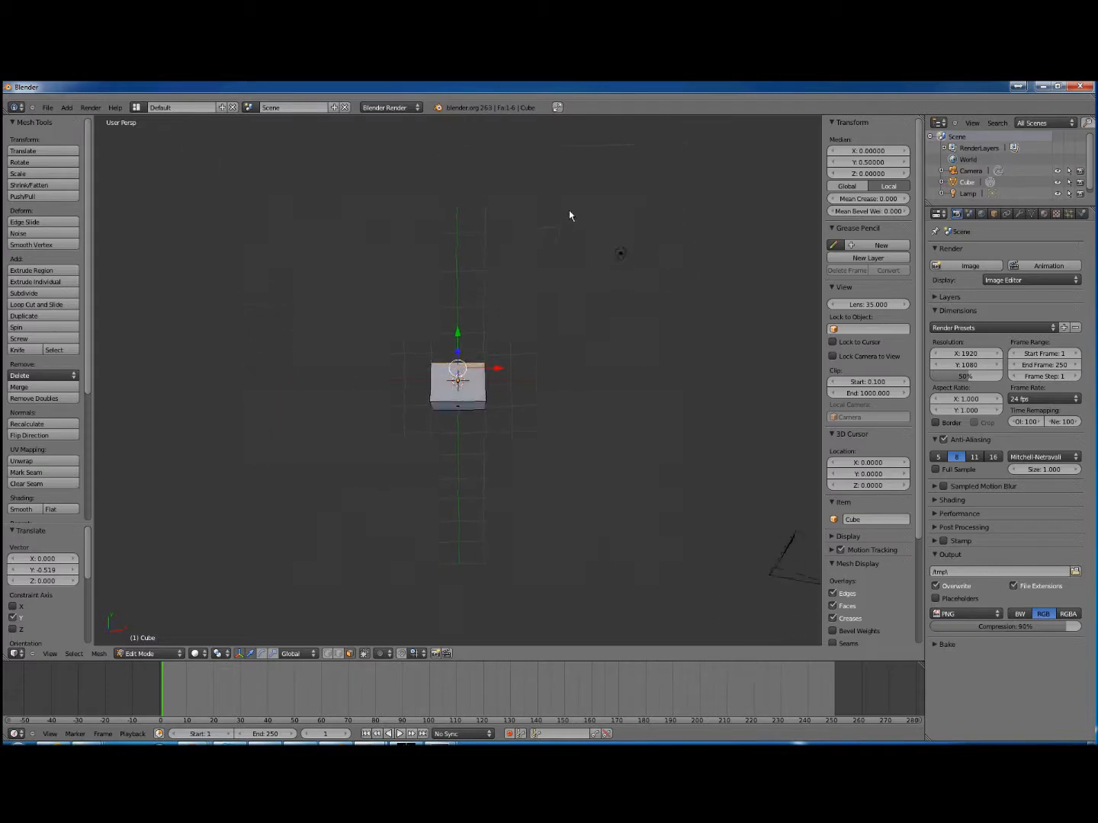
{"action": "right_click", "coordinate": [477, 410]}
{"action": "mouse_move", "coordinate": [592, 382]}
{"action": "middle_mouse_down"}
{"action": "mouse_move", "coordinate": [588, 410]}
{"action": "mouse_move", "coordinate": [588, 393]}
{"action": "middle_mouse_up"}
{"action": "left_click_drag", "start_coordinate": [458, 369], "coordinate": [458, 358]}
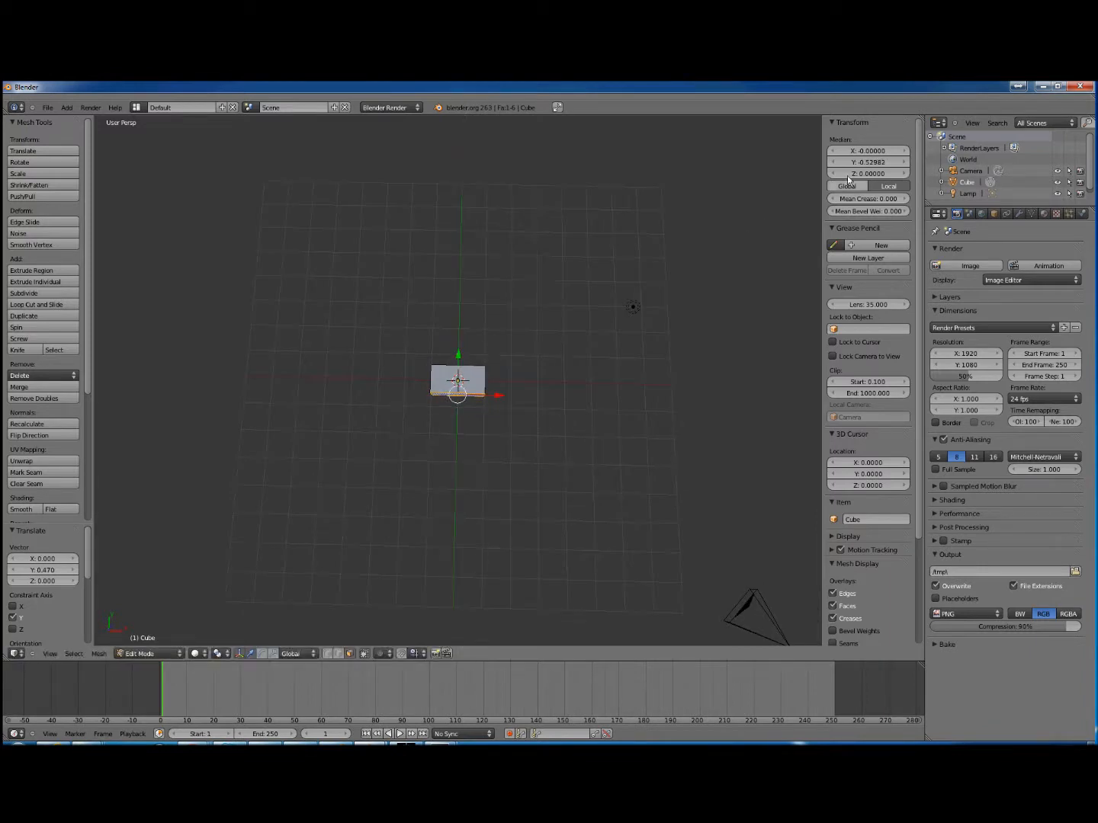
{"action": "left_click", "coordinate": [876, 162]}
{"action": "type", "text": "0"}
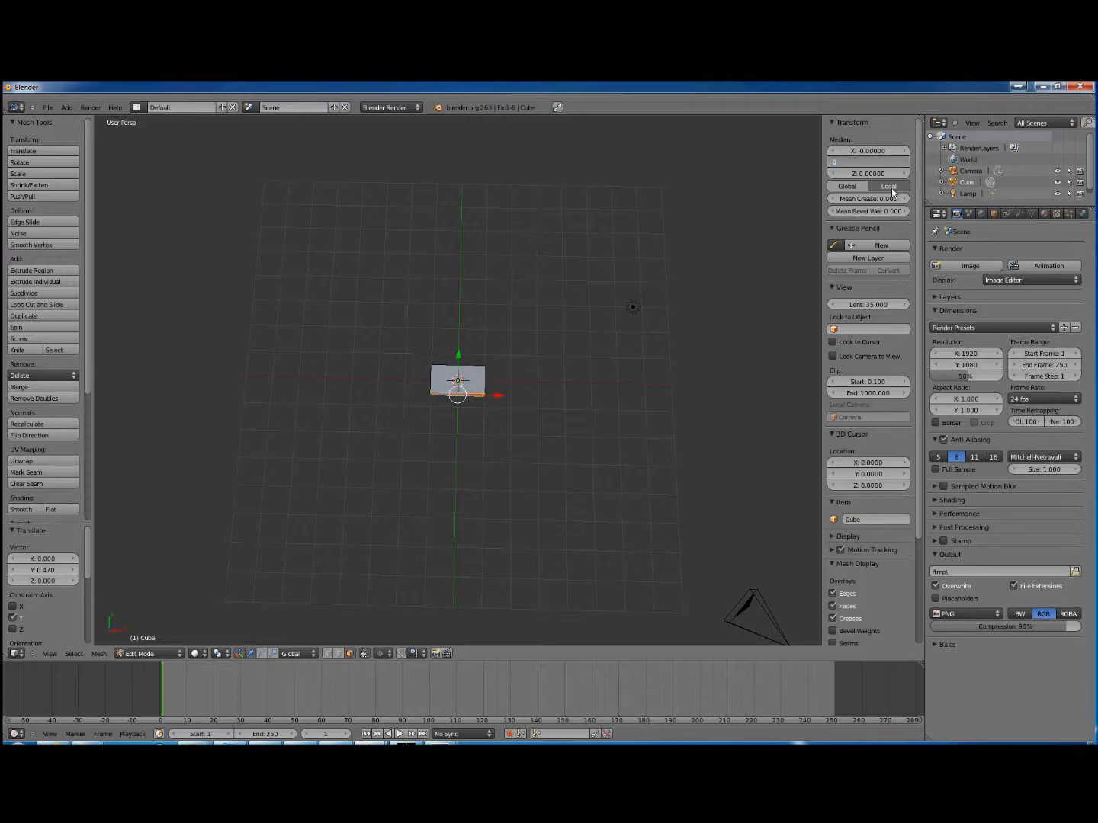
{"action": "type", "text": ".5"}
{"action": "key", "text": "Return"}
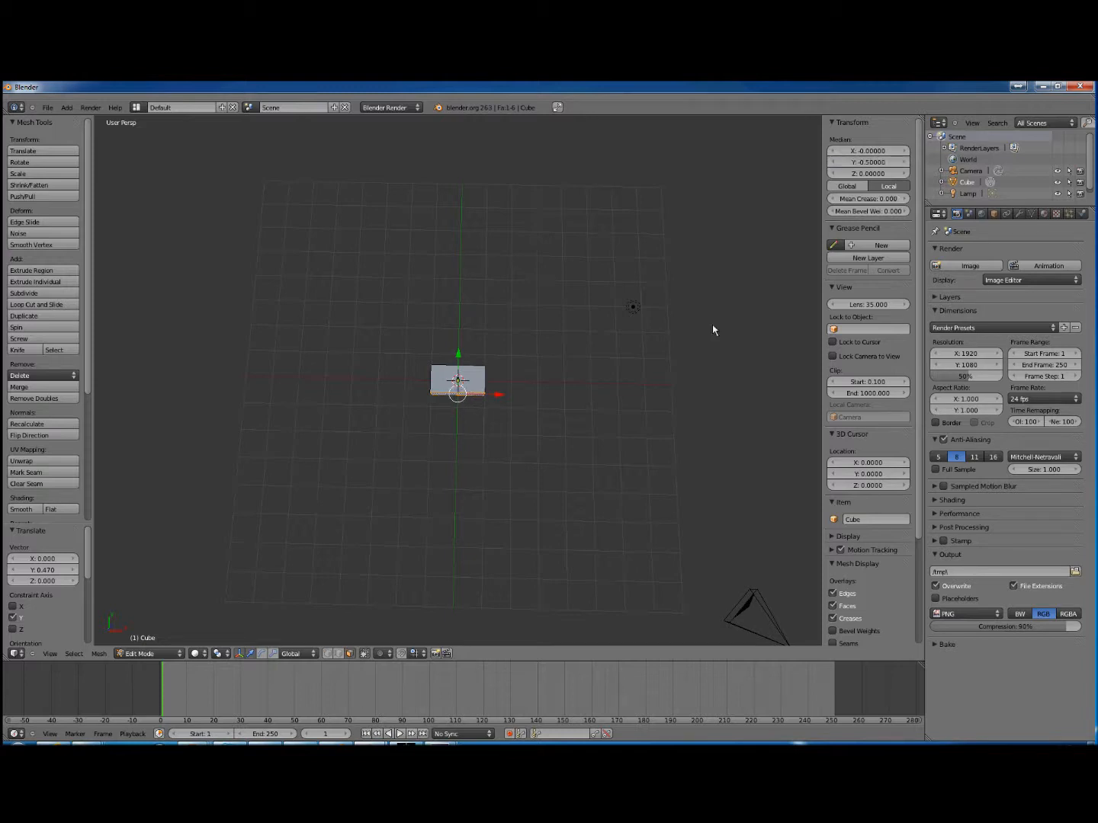
Move the block's positive-X end face outward along X and set its median X to 2
{"action": "middle_click_drag", "start_coordinate": [628, 439], "coordinate": [481, 408]}
{"action": "right_click", "coordinate": [477, 401]}
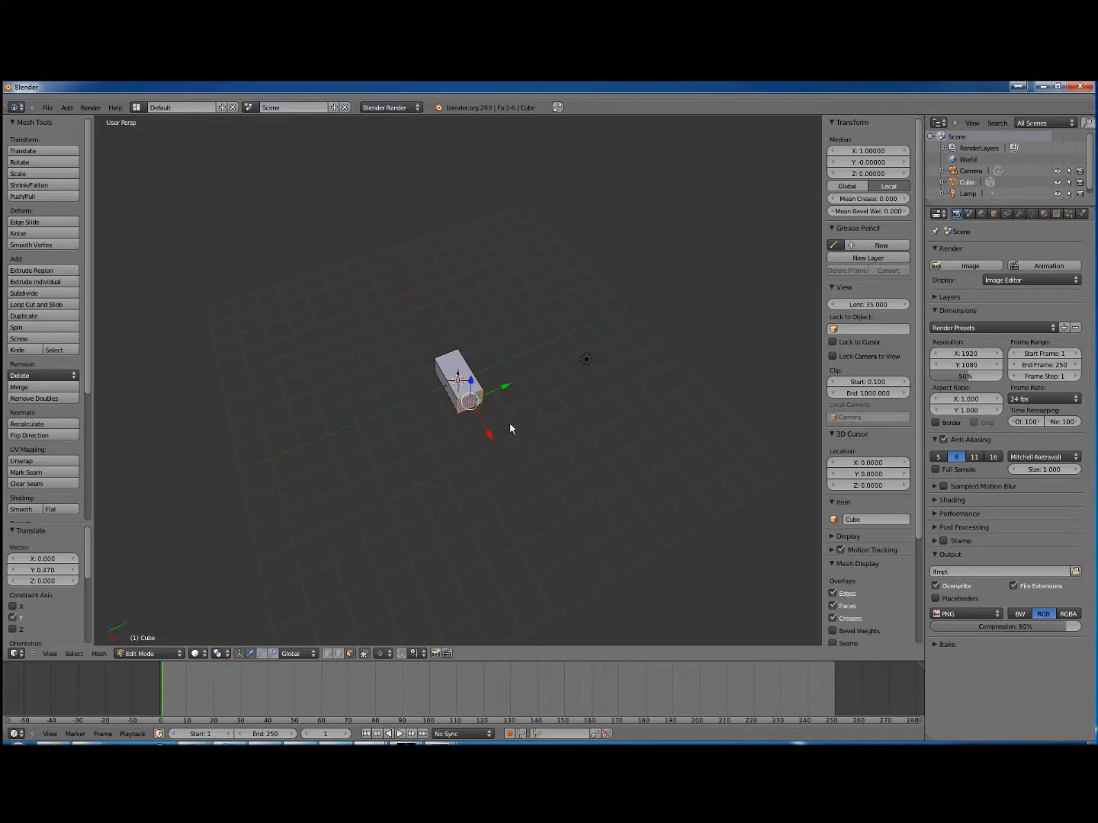
{"action": "key", "text": "e"}
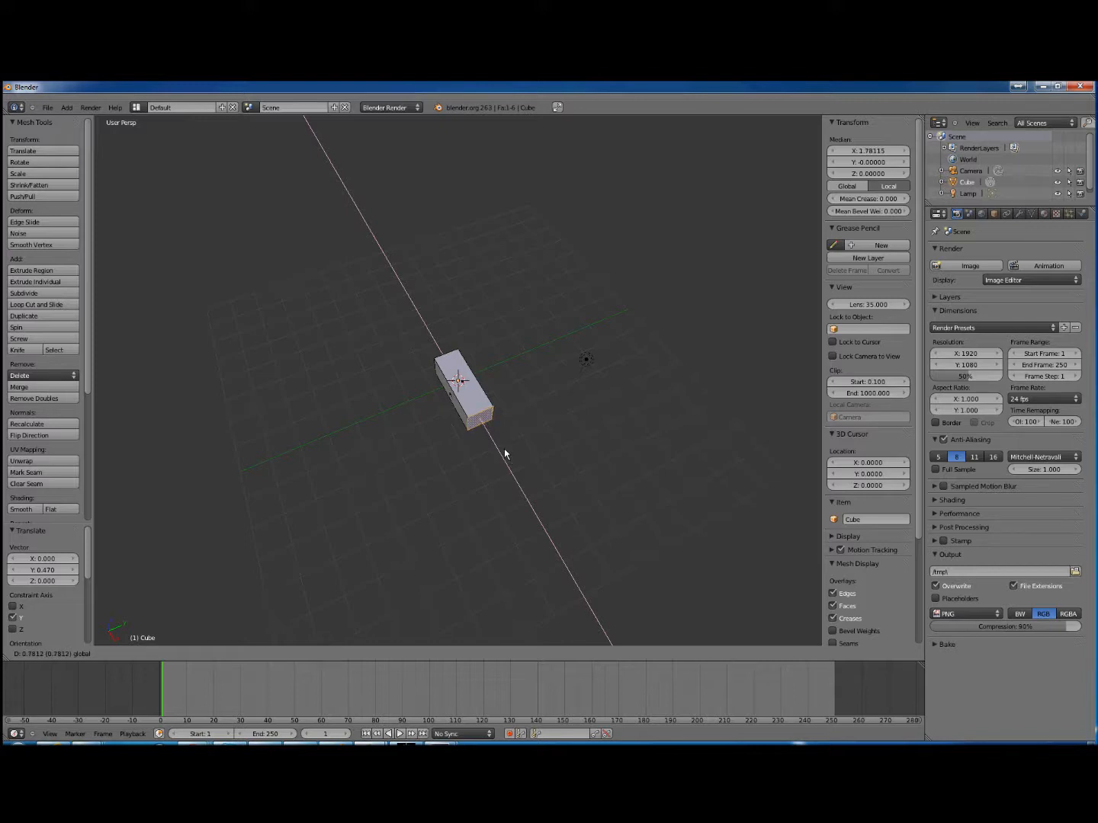
{"action": "left_click", "coordinate": [504, 453]}
{"action": "left_click", "coordinate": [877, 151]}
{"action": "type", "text": "2"}
{"action": "key", "text": "Return"}
Move the block's negative-X end face outward along X and set its median X to -2
{"action": "middle_click_drag", "start_coordinate": [434, 485], "coordinate": [618, 497]}
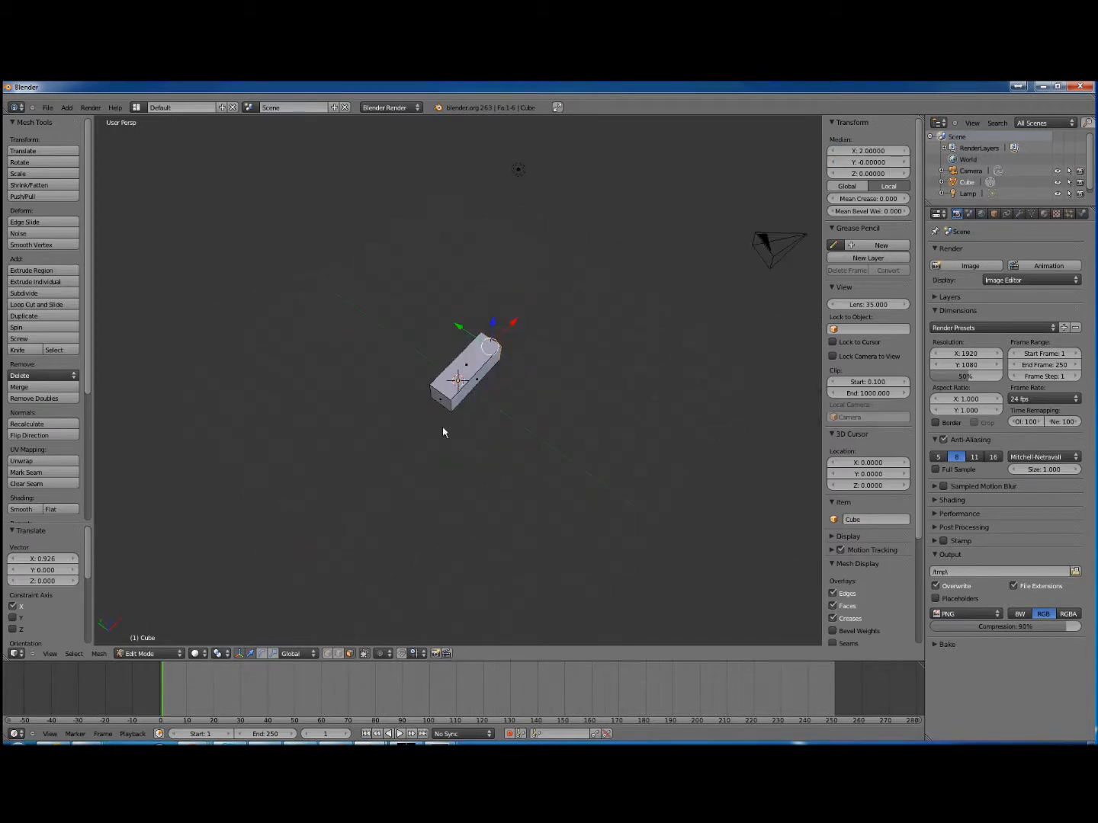
{"action": "right_click", "coordinate": [443, 407]}
{"action": "left_click_drag", "start_coordinate": [465, 374], "coordinate": [448, 398]}
{"action": "double_click", "coordinate": [884, 152]}
{"action": "key", "text": "BackSpace"}
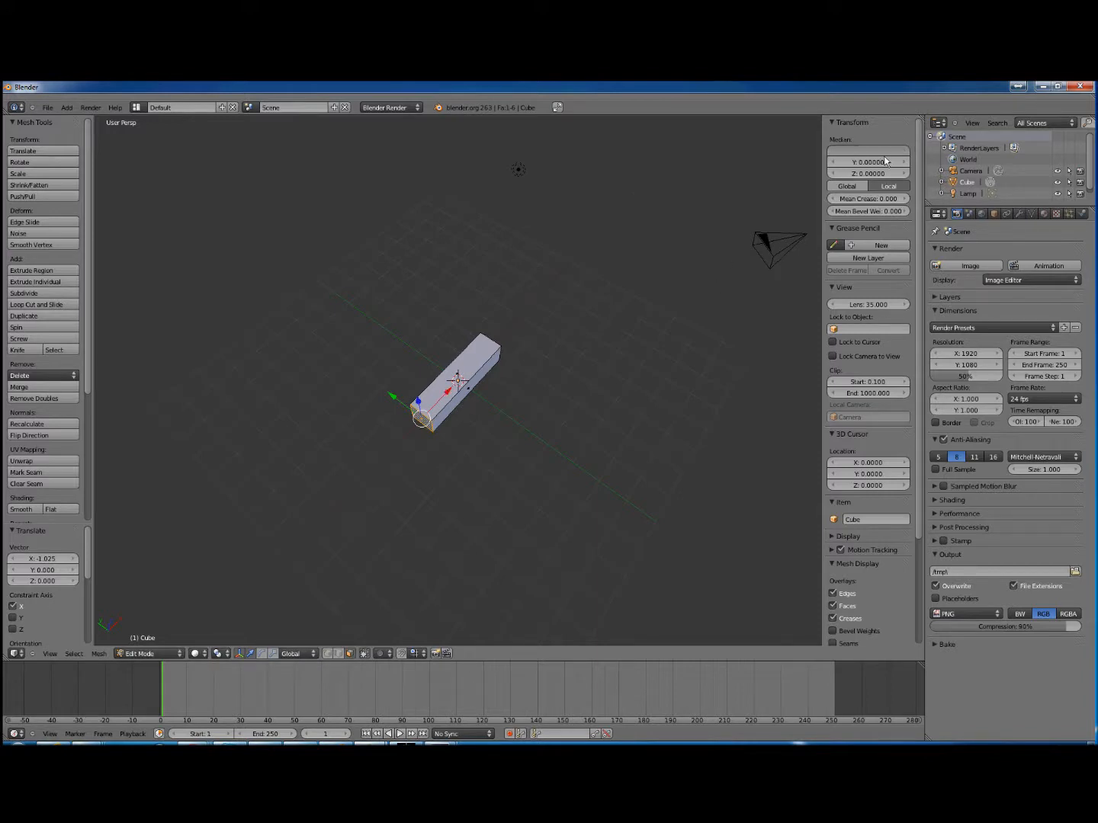
{"action": "type", "text": "-2.0"}
{"action": "key", "text": "Return"}
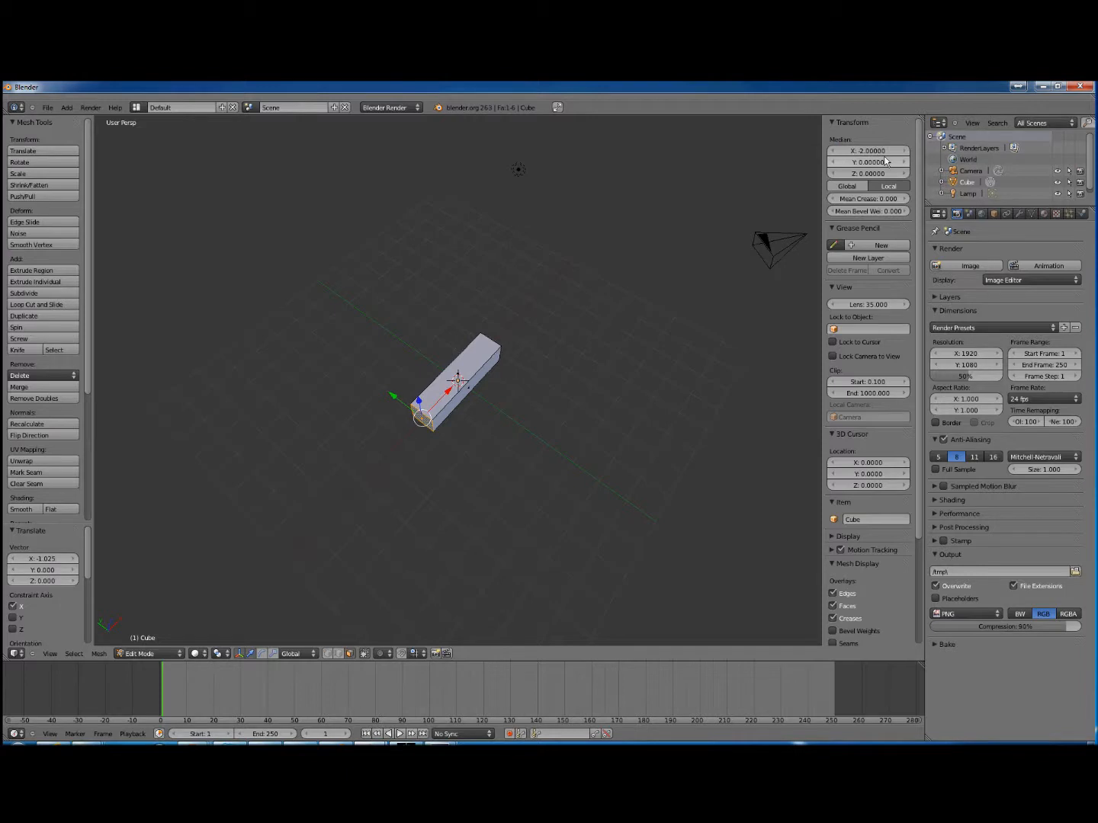
Knife-cut the bar's positive-X end face vertically down its middle, splitting it into two halves
{"action": "middle_click_drag", "start_coordinate": [569, 403], "coordinate": [424, 404]}
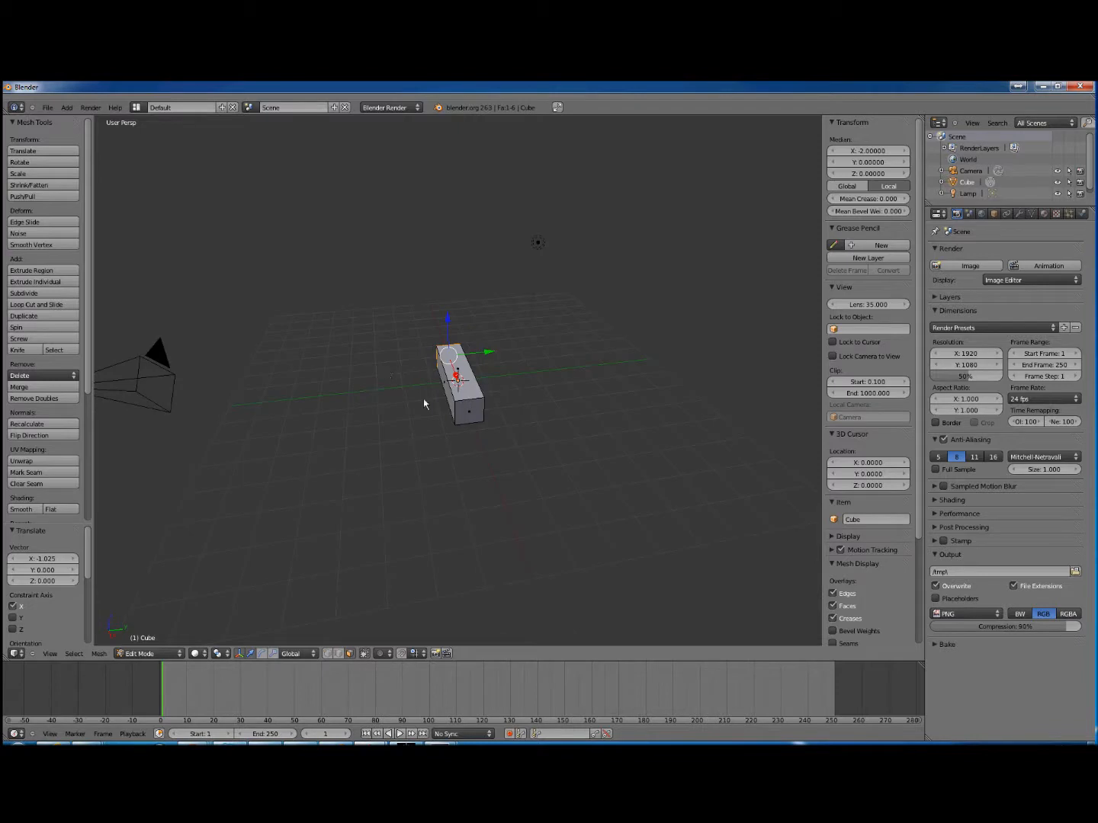
{"action": "right_click", "coordinate": [470, 413]}
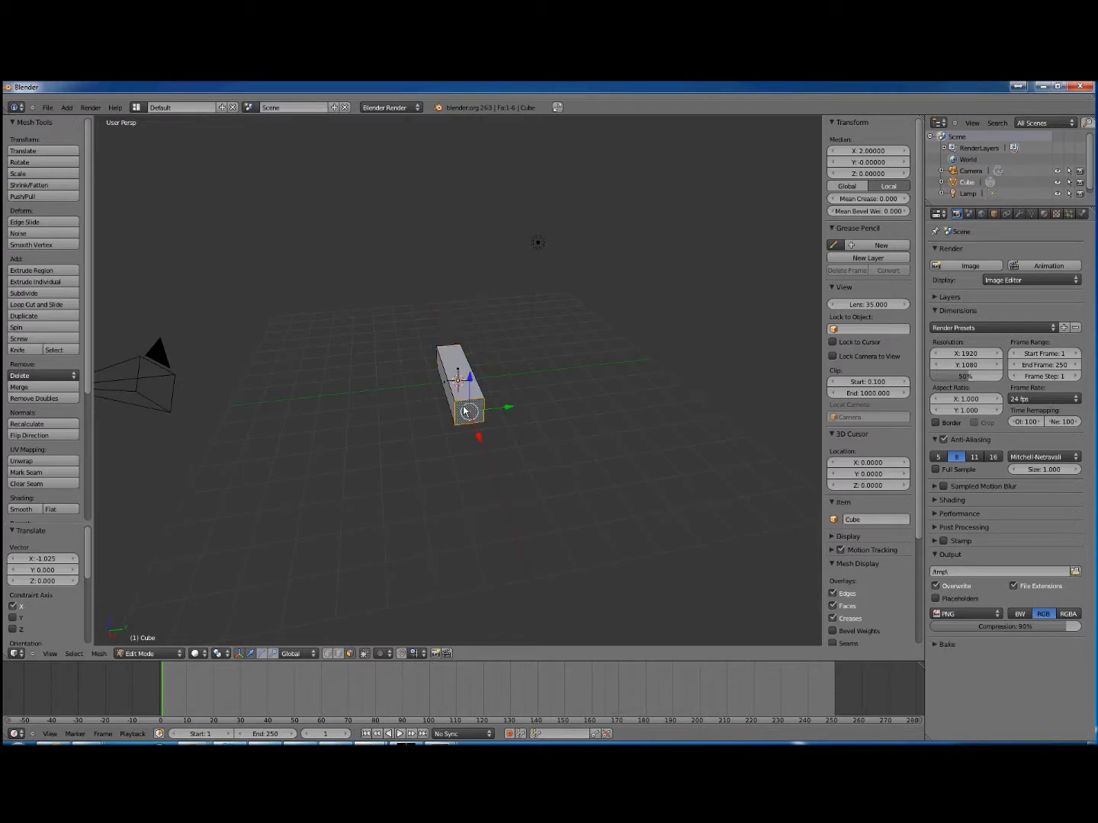
{"action": "left_click", "coordinate": [28, 351]}
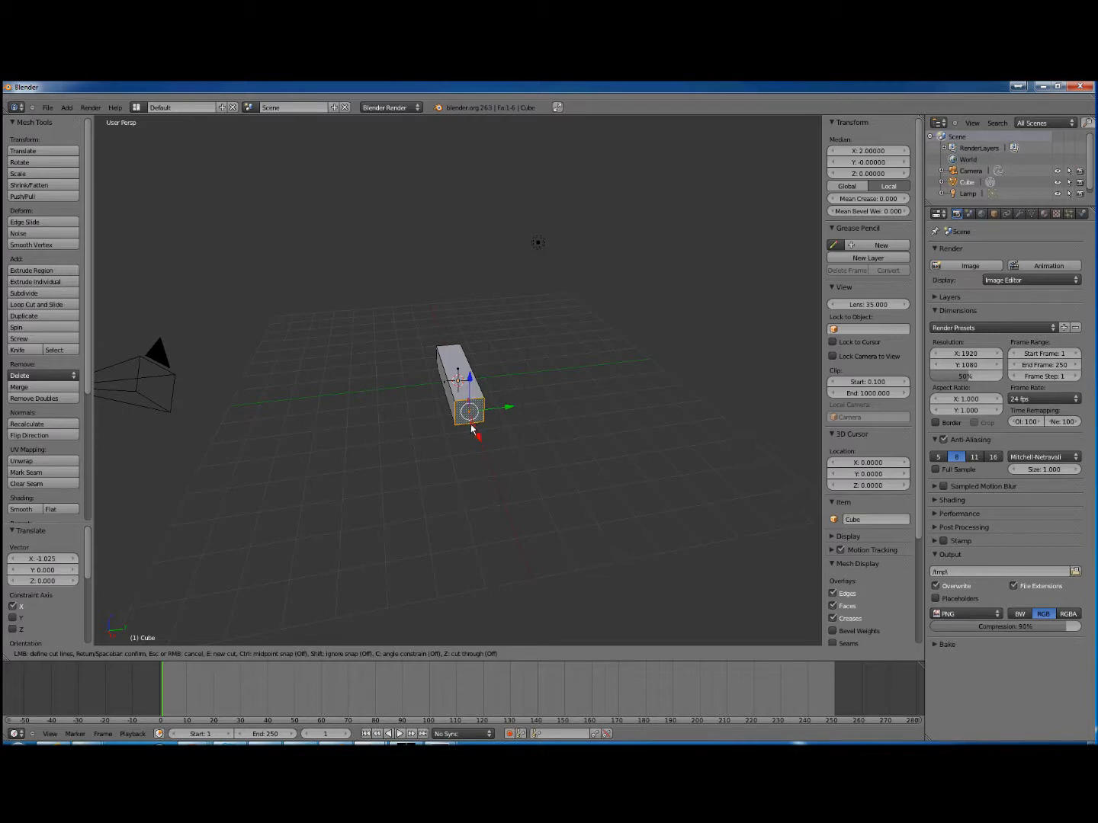
{"action": "key", "text": "Return"}
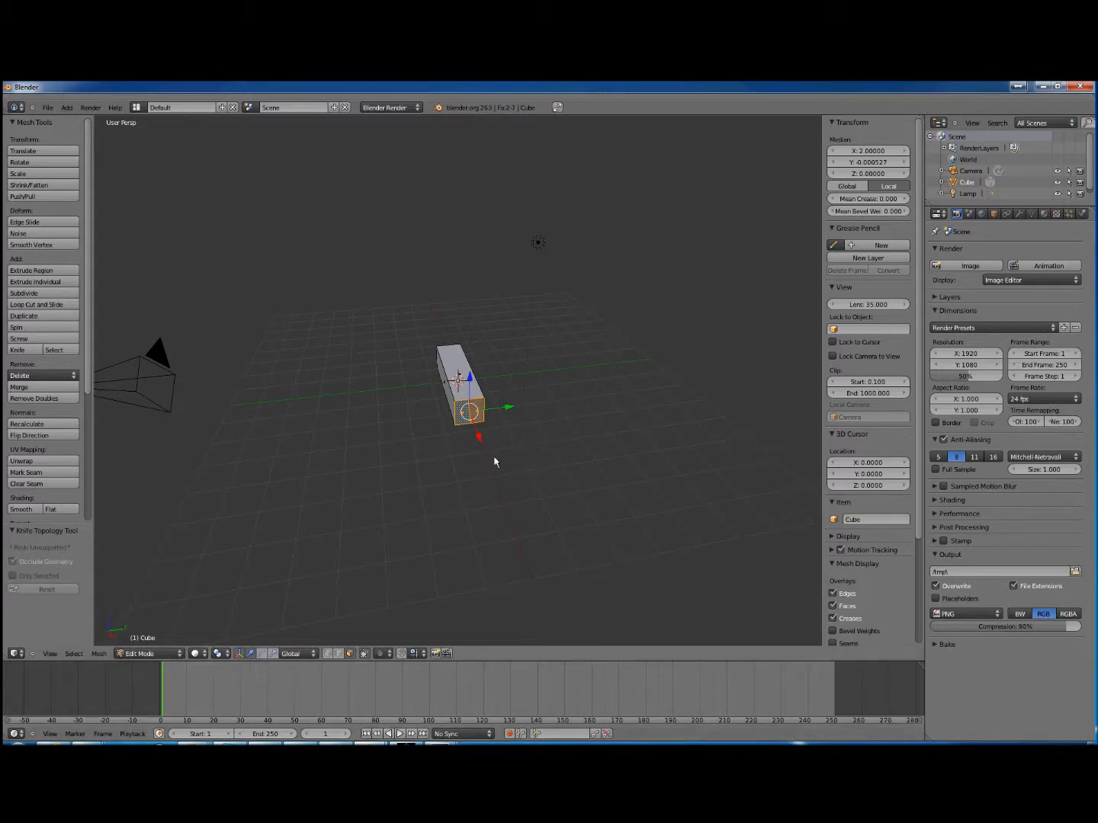
Centre the positive-X end's cut by setting the Y coordinate of its upper and lower vertices to 0
{"action": "left_click", "coordinate": [328, 654]}
{"action": "right_click", "coordinate": [469, 408]}
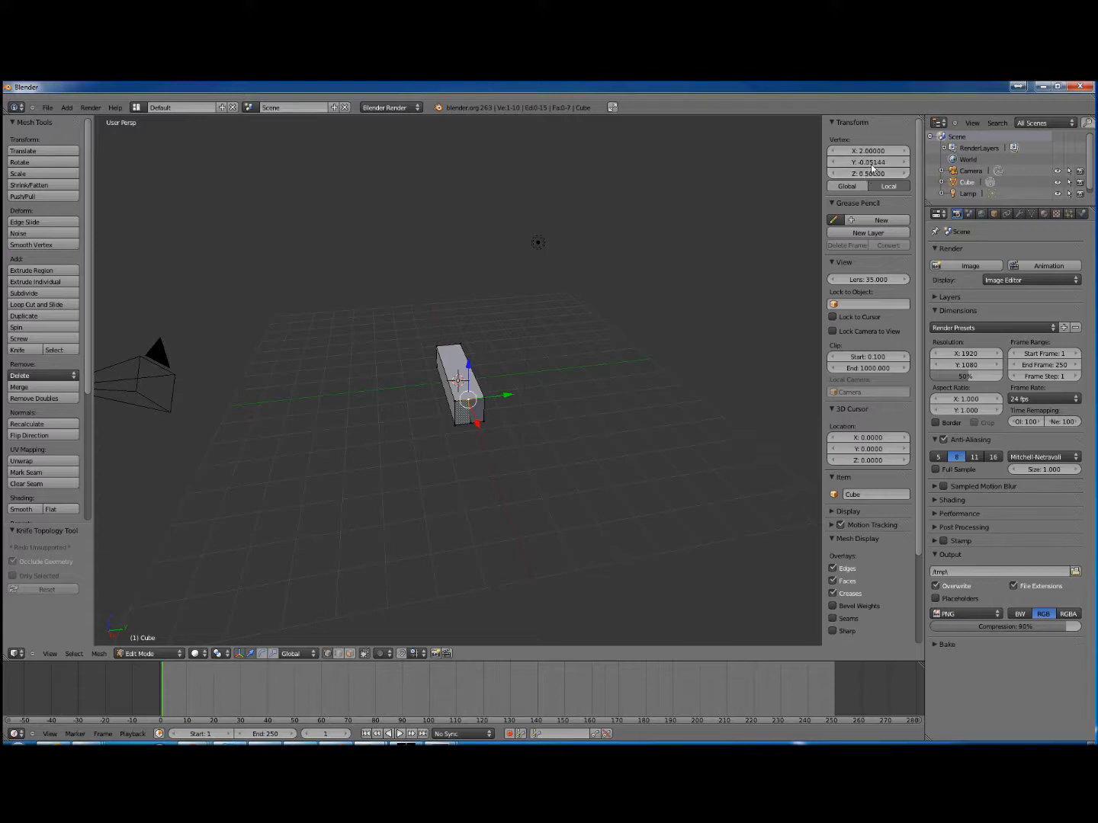
{"action": "left_click", "coordinate": [876, 167]}
{"action": "type", "text": "0"}
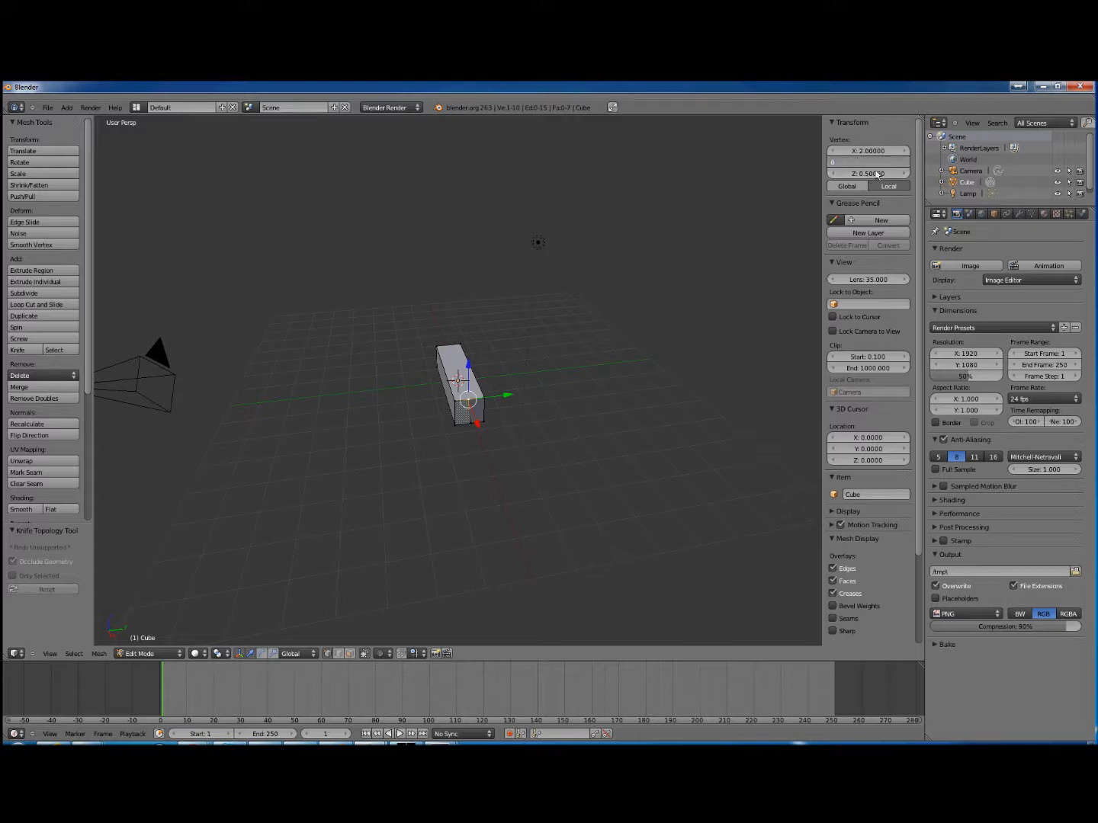
{"action": "key", "text": "Return"}
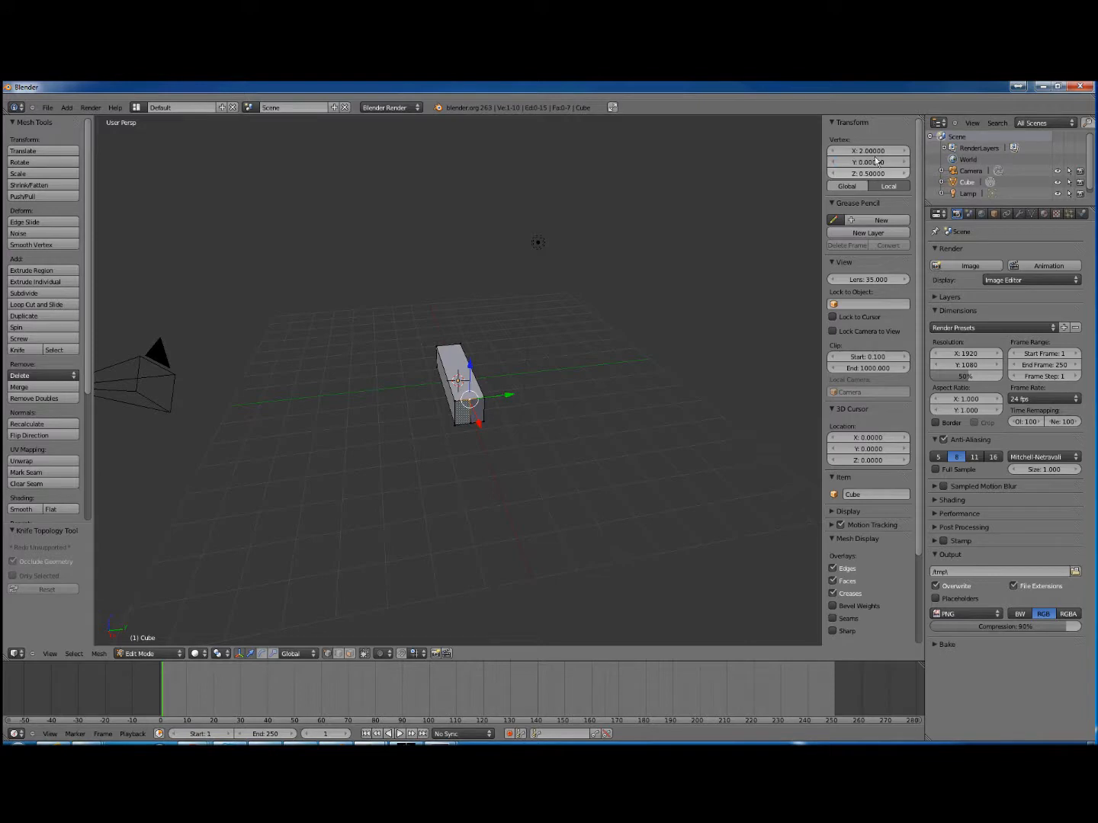
{"action": "right_click", "coordinate": [471, 424]}
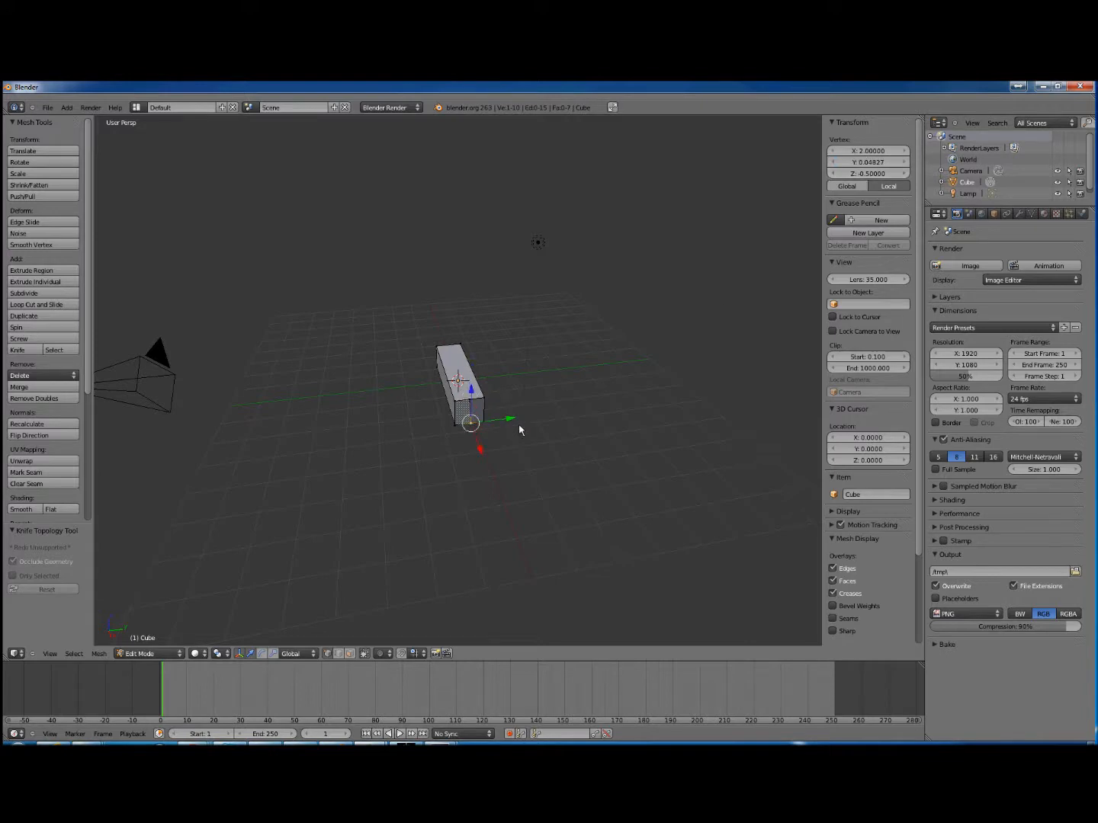
{"action": "left_click", "coordinate": [878, 162]}
{"action": "type", "text": "0"}
{"action": "key", "text": "Return"}
Pull the positive-X end's middle vertical edge outward along X into a point and set its median X to 2.5
{"action": "left_click", "coordinate": [339, 654]}
{"action": "middle_click_drag", "start_coordinate": [576, 432], "coordinate": [560, 470]}
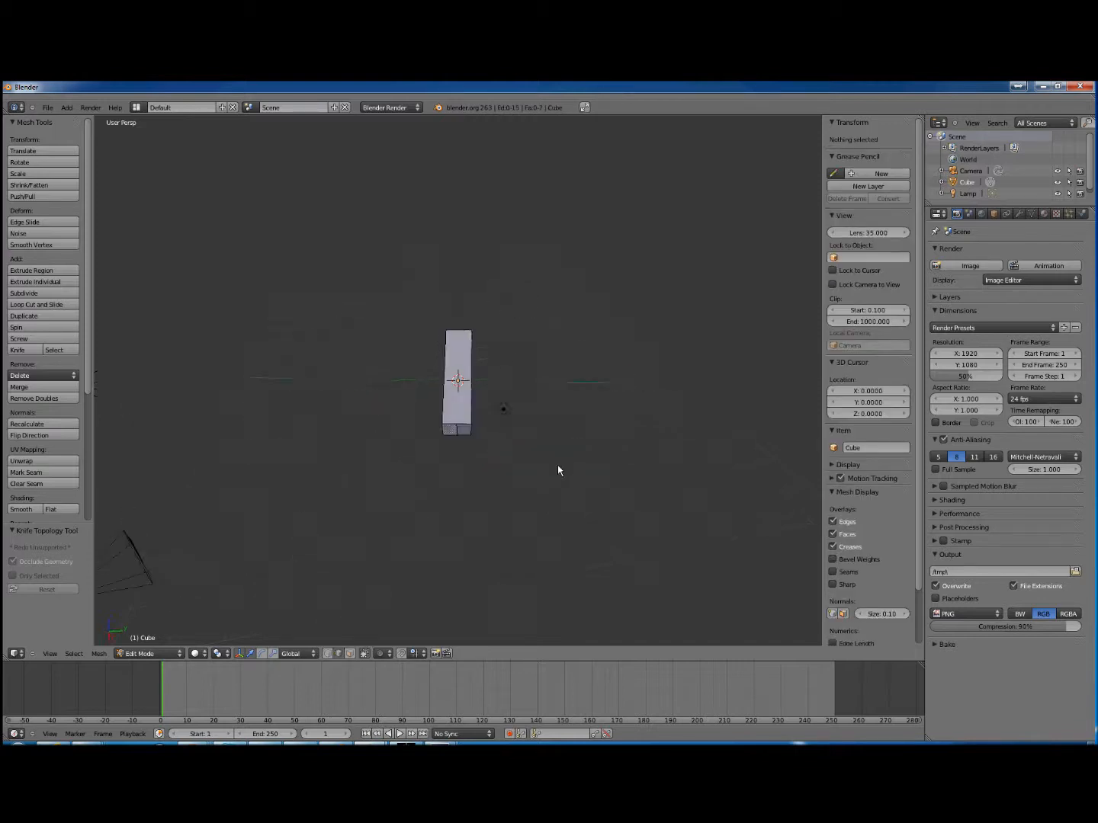
{"action": "right_click", "coordinate": [457, 432]}
{"action": "middle_click_drag", "start_coordinate": [549, 409], "coordinate": [552, 462]}
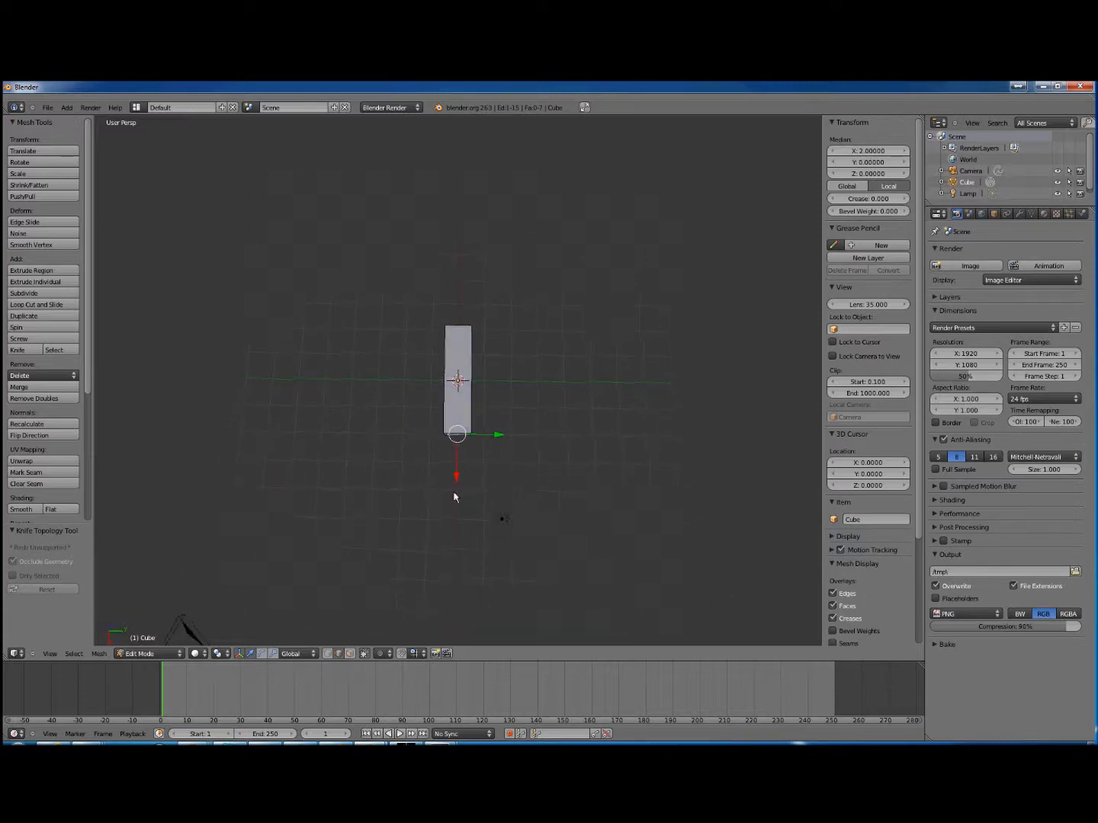
{"action": "mouse_move", "coordinate": [457, 483]}
{"action": "left_mouse_down"}
{"action": "mouse_move", "coordinate": [461, 496]}
{"action": "mouse_move", "coordinate": [465, 477]}
{"action": "mouse_move", "coordinate": [463, 494]}
{"action": "left_mouse_up"}
{"action": "left_click", "coordinate": [881, 151]}
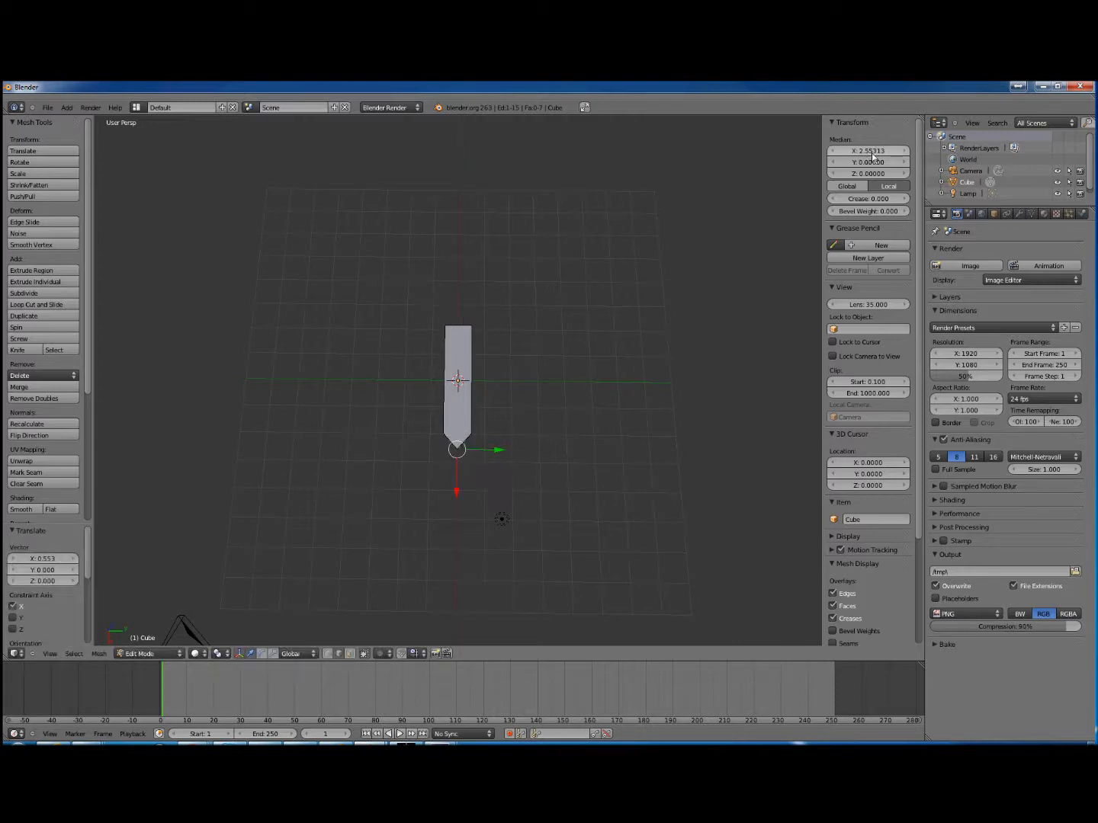
{"action": "type", "text": "2.5"}
{"action": "key", "text": "Return"}
Knife-cut the bar's flat negative-X end face vertically down its middle
{"action": "middle_click_drag", "start_coordinate": [443, 485], "coordinate": [684, 419]}
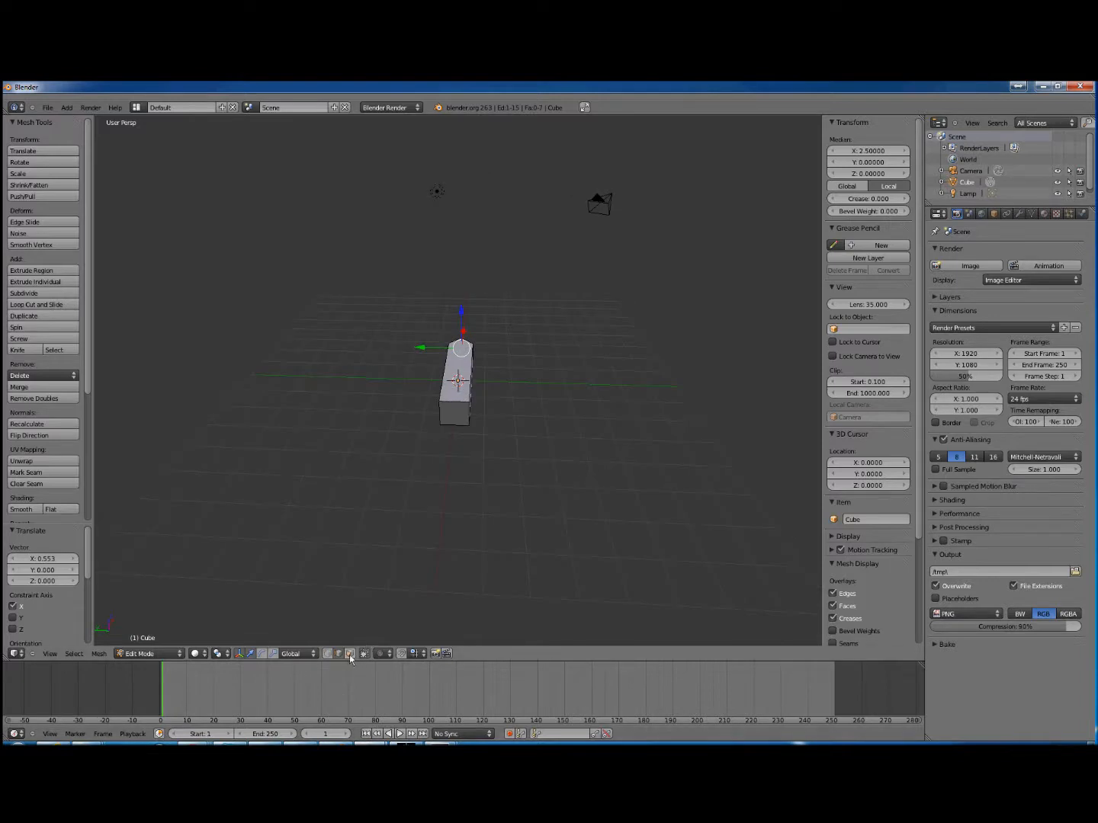
{"action": "left_click", "coordinate": [350, 654]}
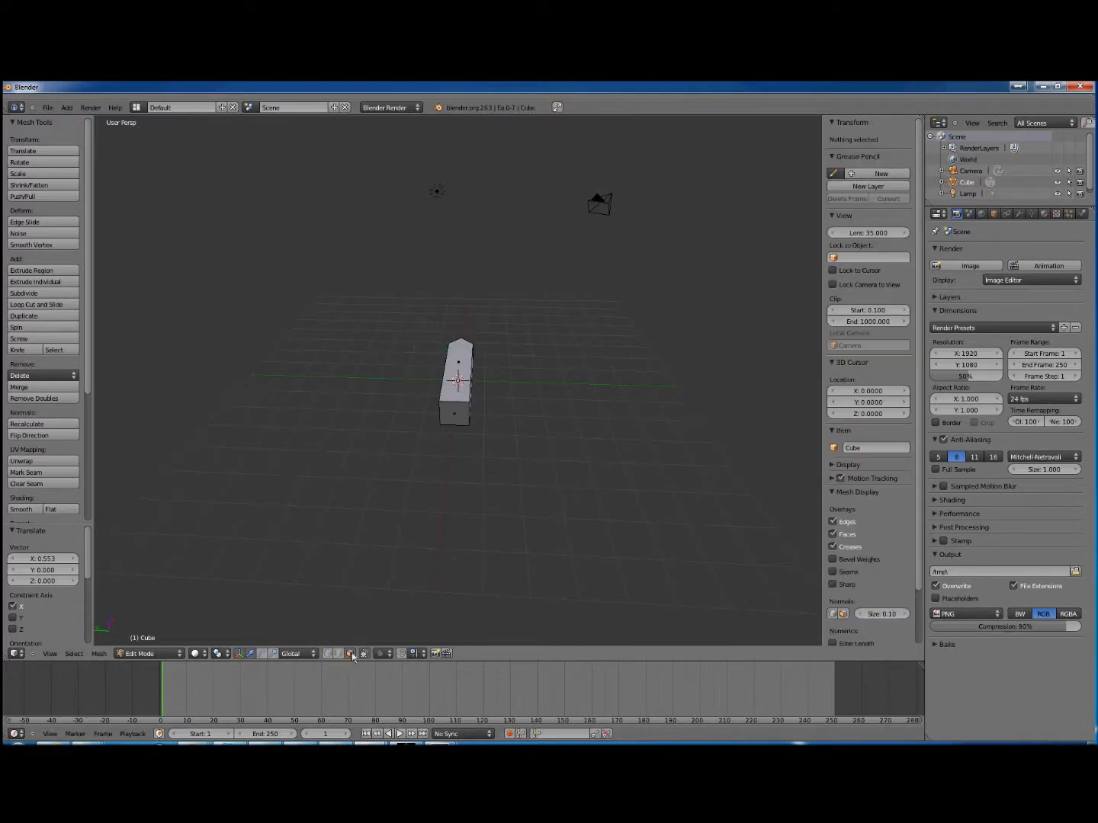
{"action": "right_click", "coordinate": [458, 416]}
{"action": "left_click", "coordinate": [28, 351]}
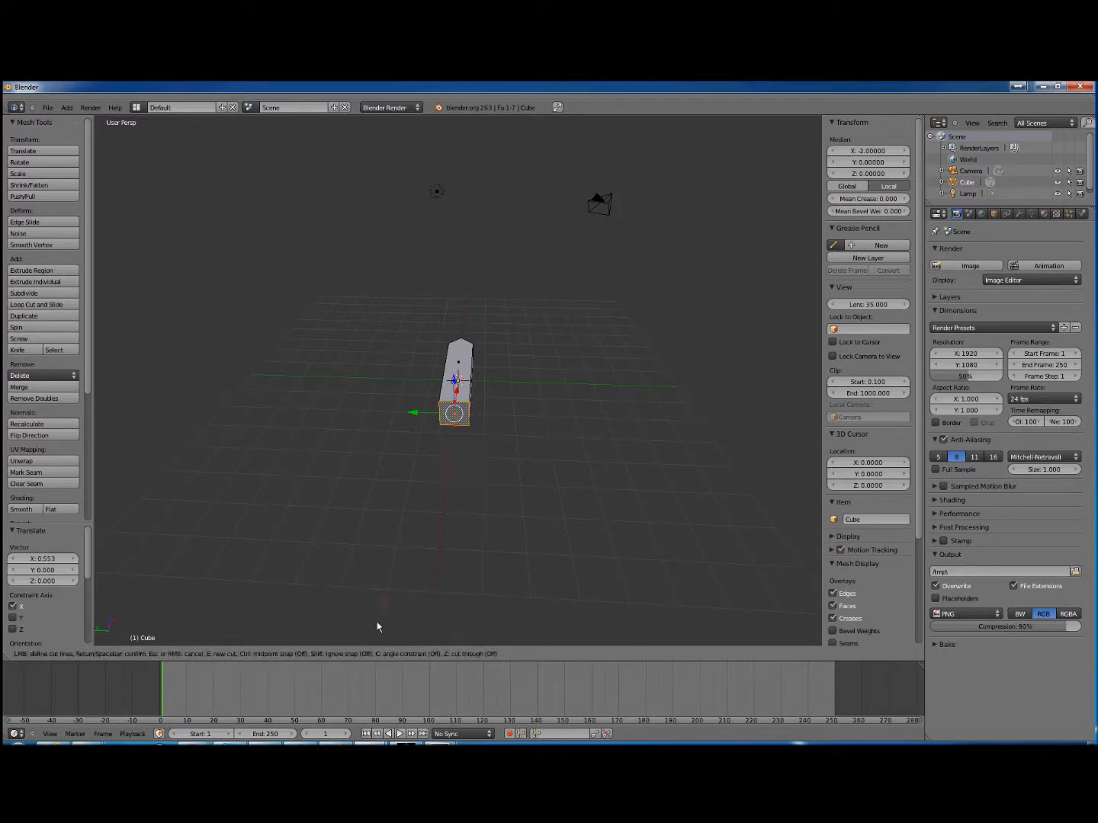
{"action": "key", "text": "Return"}
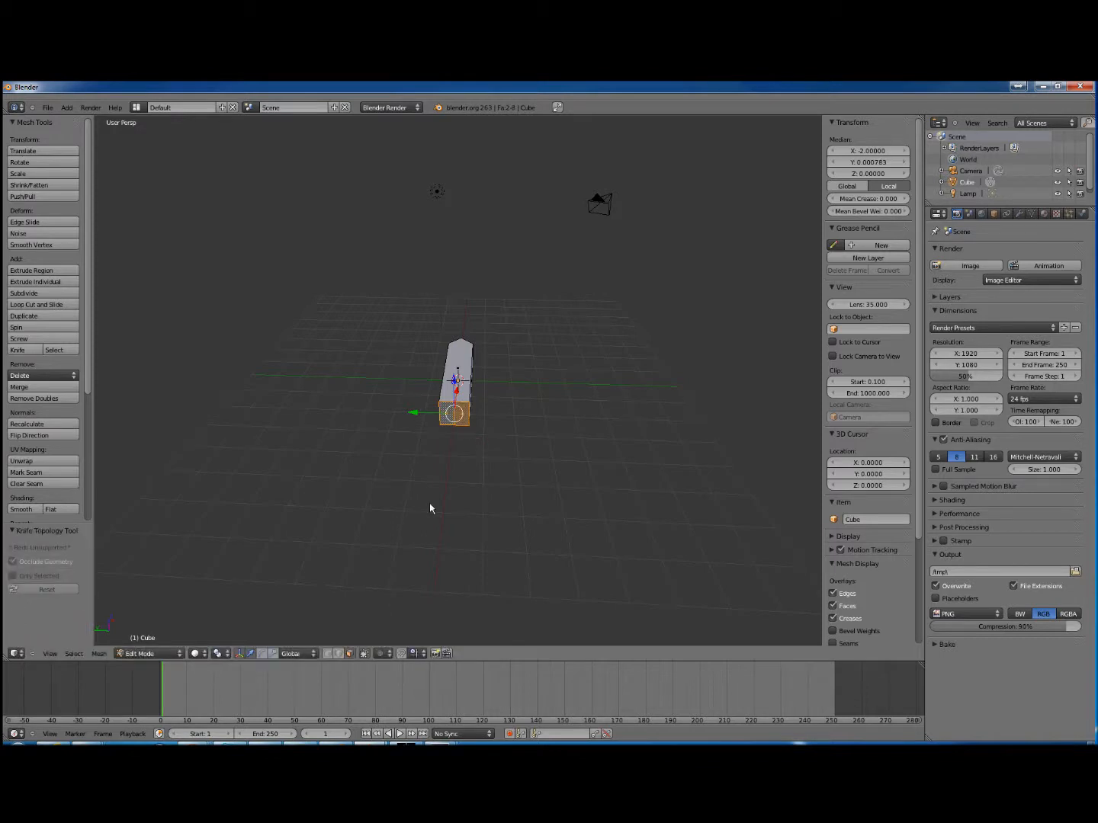
Centre the negative-X end's cut by setting the Y coordinate of its upper and lower vertices to 0
{"action": "left_click", "coordinate": [328, 653]}
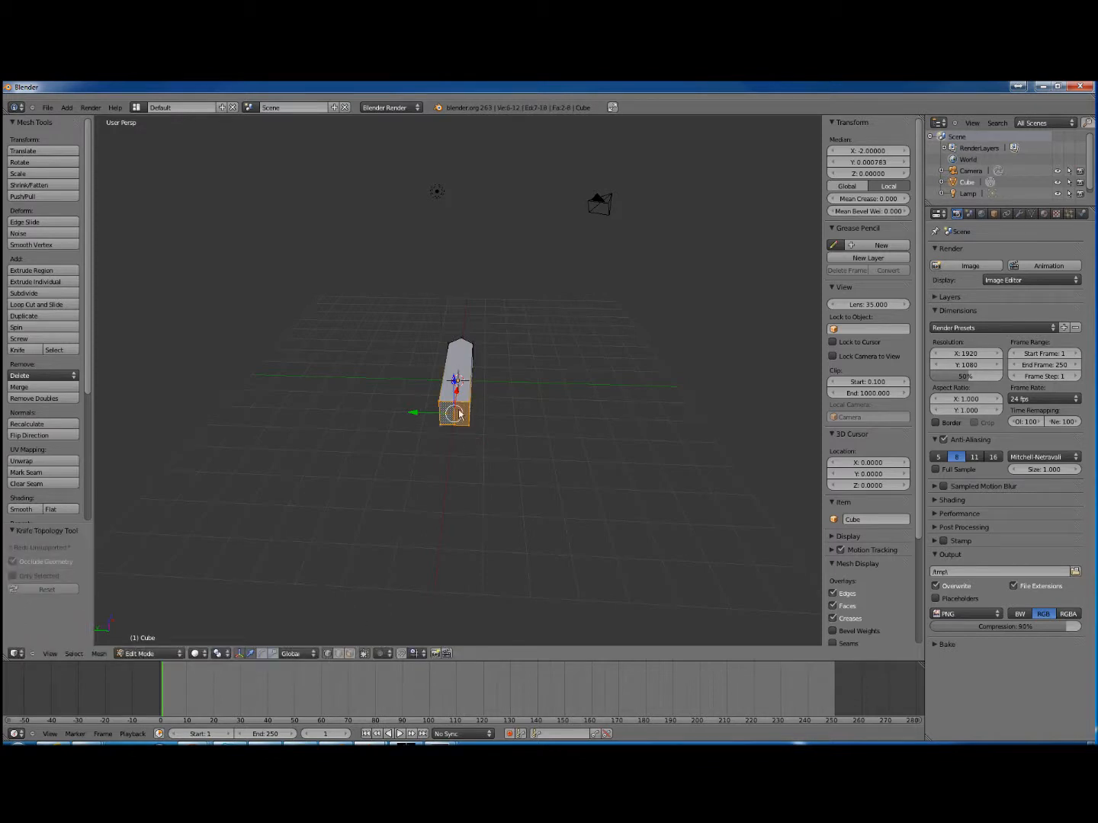
{"action": "right_click", "coordinate": [453, 401]}
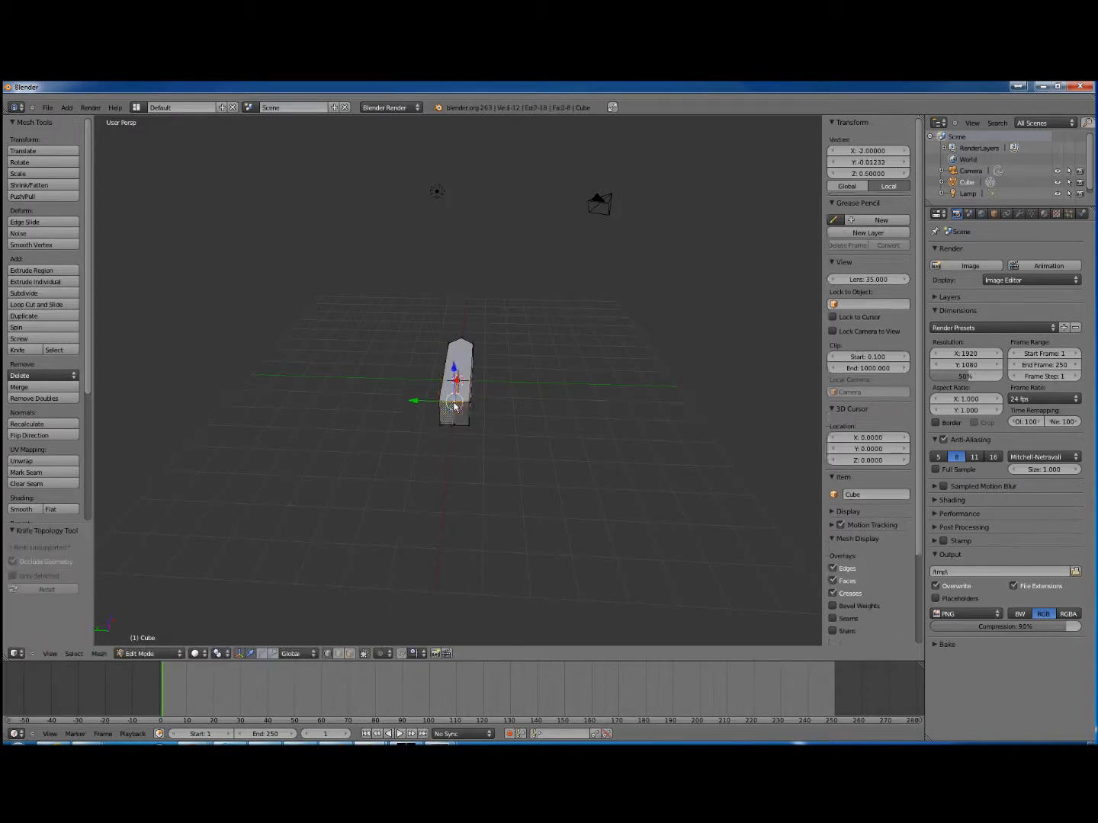
{"action": "left_click", "coordinate": [873, 163]}
{"action": "type", "text": "0"}
{"action": "key", "text": "Return"}
{"action": "right_click", "coordinate": [456, 428]}
{"action": "left_click", "coordinate": [877, 164]}
{"action": "type", "text": "0"}
{"action": "key", "text": "Return"}
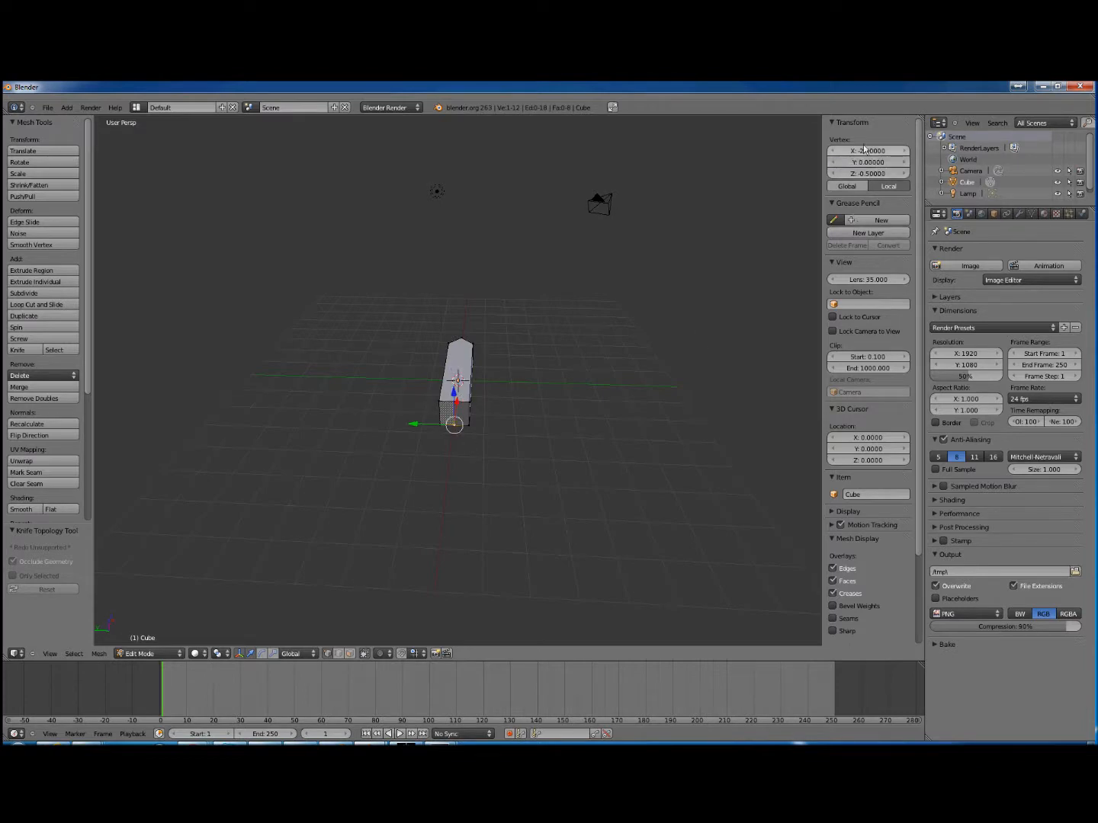
Pull the negative-X end's middle vertical edge outward along X into a point and set its median X to -2.5
{"action": "mouse_move", "coordinate": [548, 425]}
{"action": "middle_mouse_down"}
{"action": "mouse_move", "coordinate": [553, 473]}
{"action": "mouse_move", "coordinate": [557, 449]}
{"action": "middle_mouse_up"}
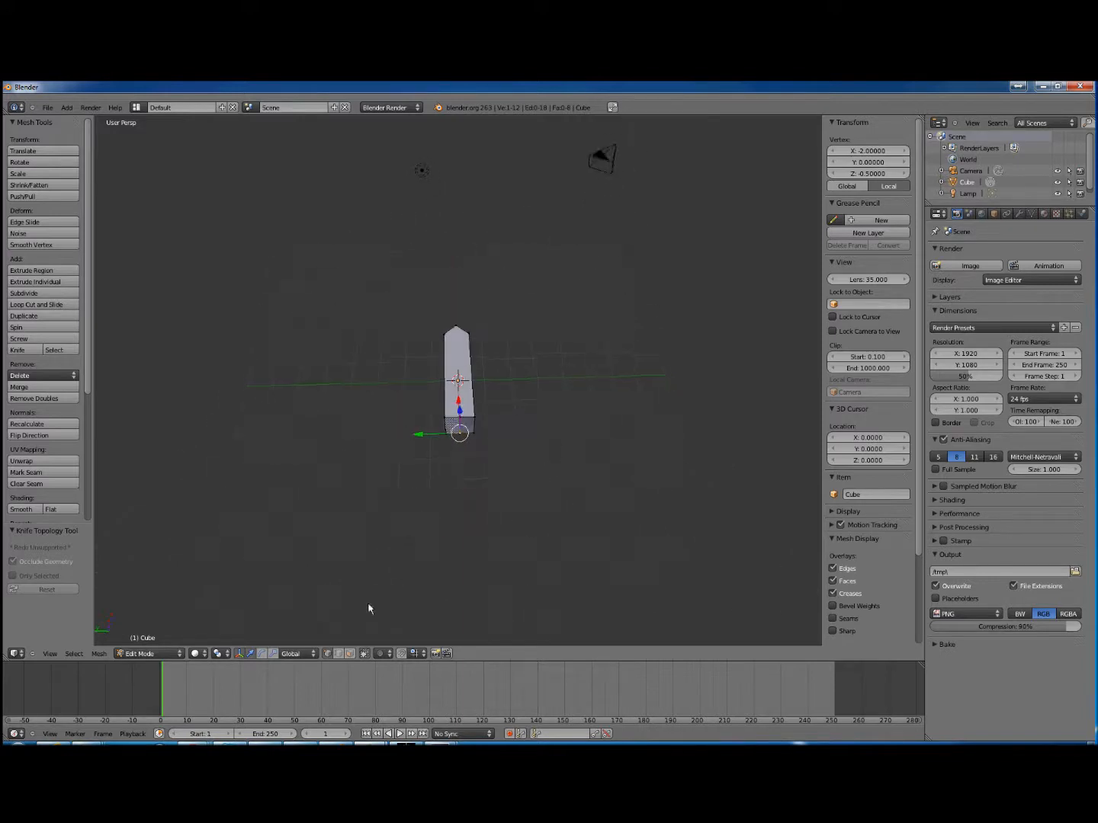
{"action": "key", "text": "a"}
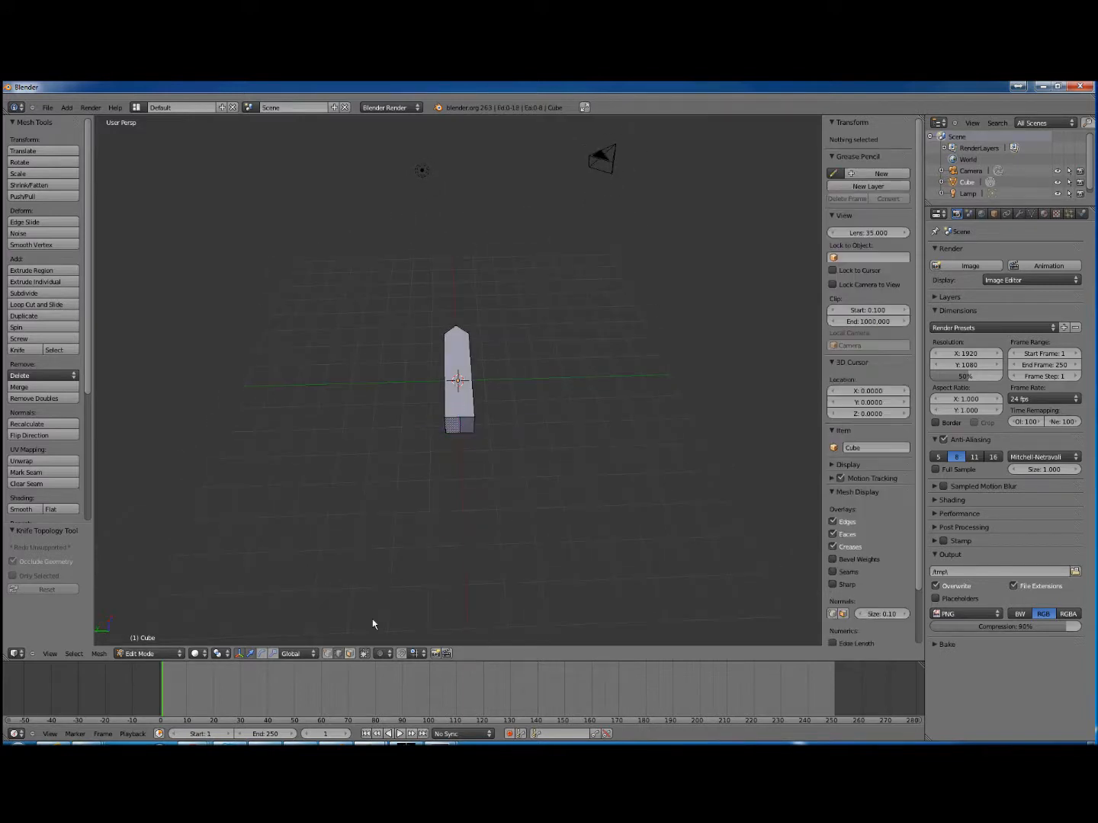
{"action": "right_click", "coordinate": [461, 431]}
{"action": "middle_click_drag", "start_coordinate": [537, 412], "coordinate": [539, 459]}
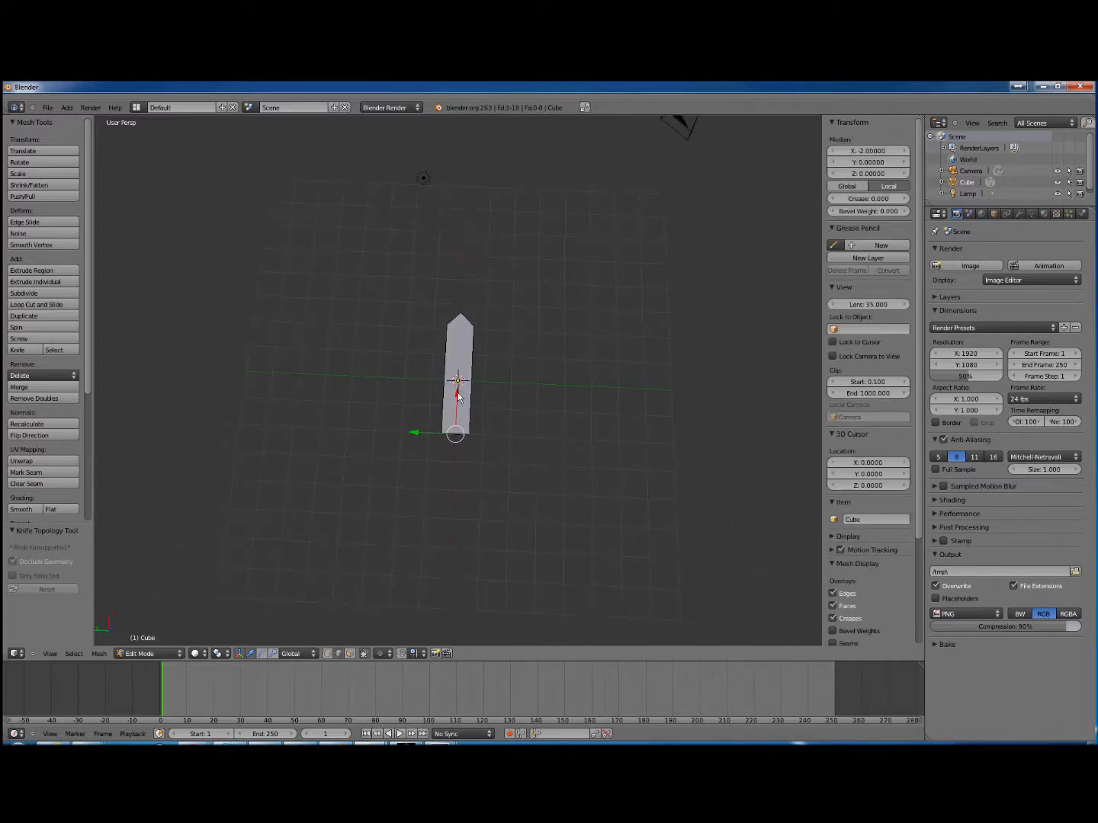
{"action": "key", "text": "g"}
{"action": "key", "text": "x"}
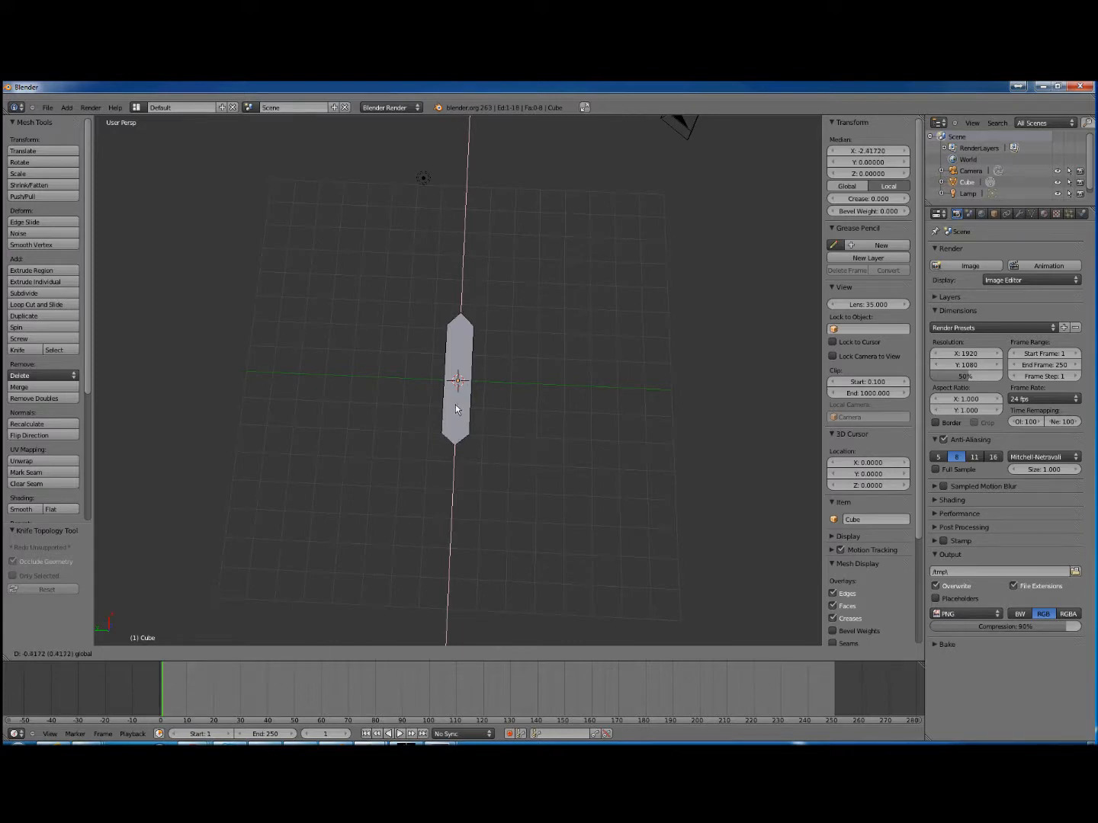
{"action": "left_click", "coordinate": [455, 405]}
{"action": "left_click", "coordinate": [876, 152]}
{"action": "key", "text": "BackSpace"}
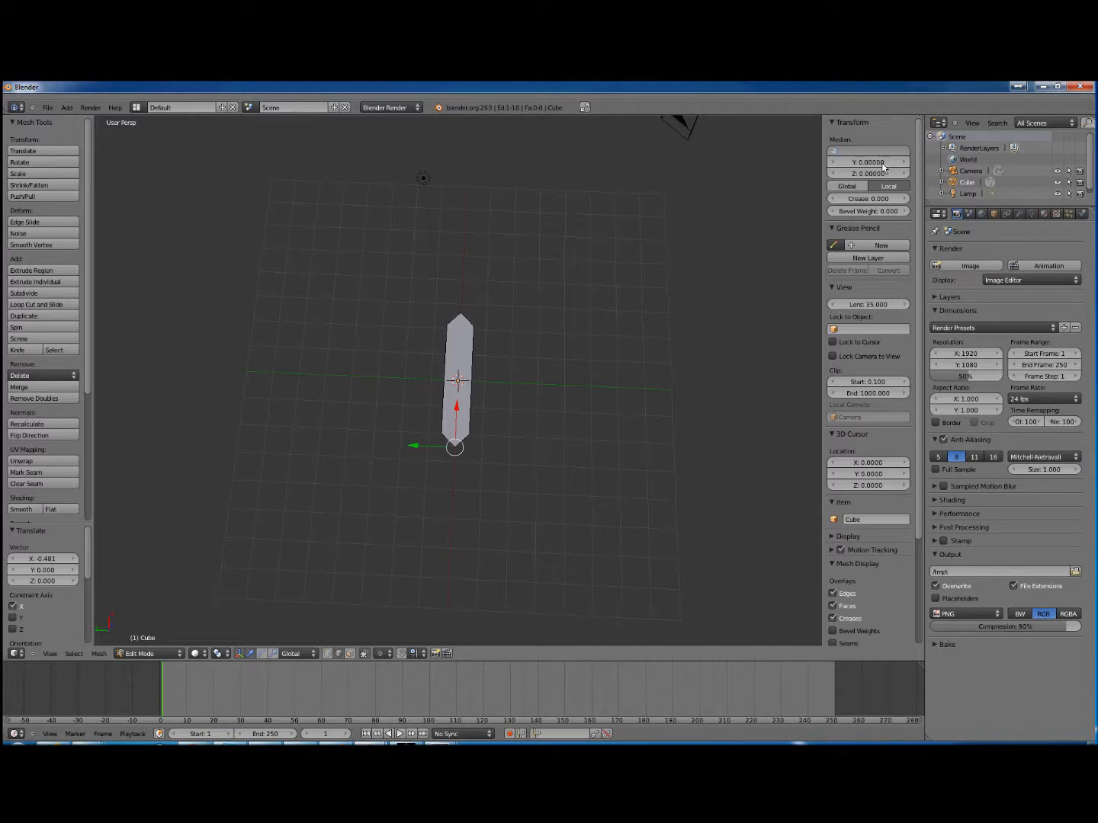
{"action": "key", "text": "Return"}
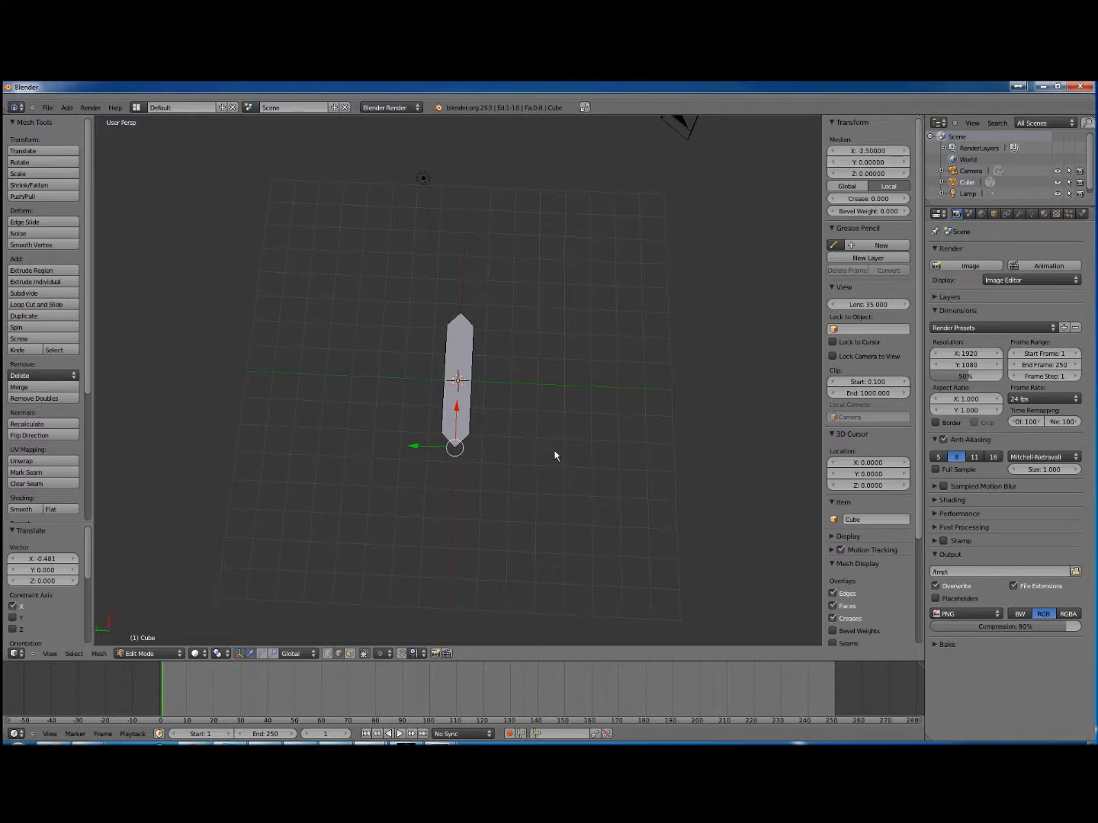
Check the coordinates of the individual vertices at the bar's pointed negative-X end
{"action": "middle_click_drag", "start_coordinate": [555, 451], "coordinate": [539, 389]}
{"action": "key", "text": "super+plus"}
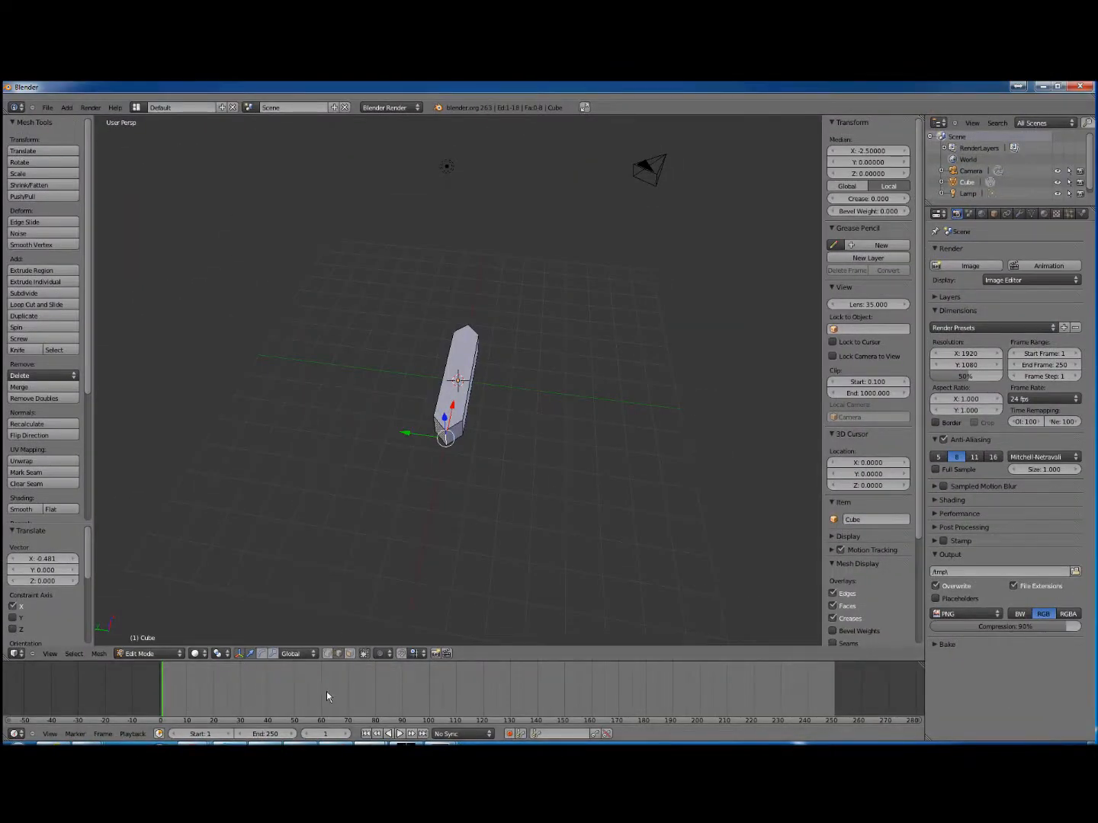
{"action": "left_click", "coordinate": [327, 654]}
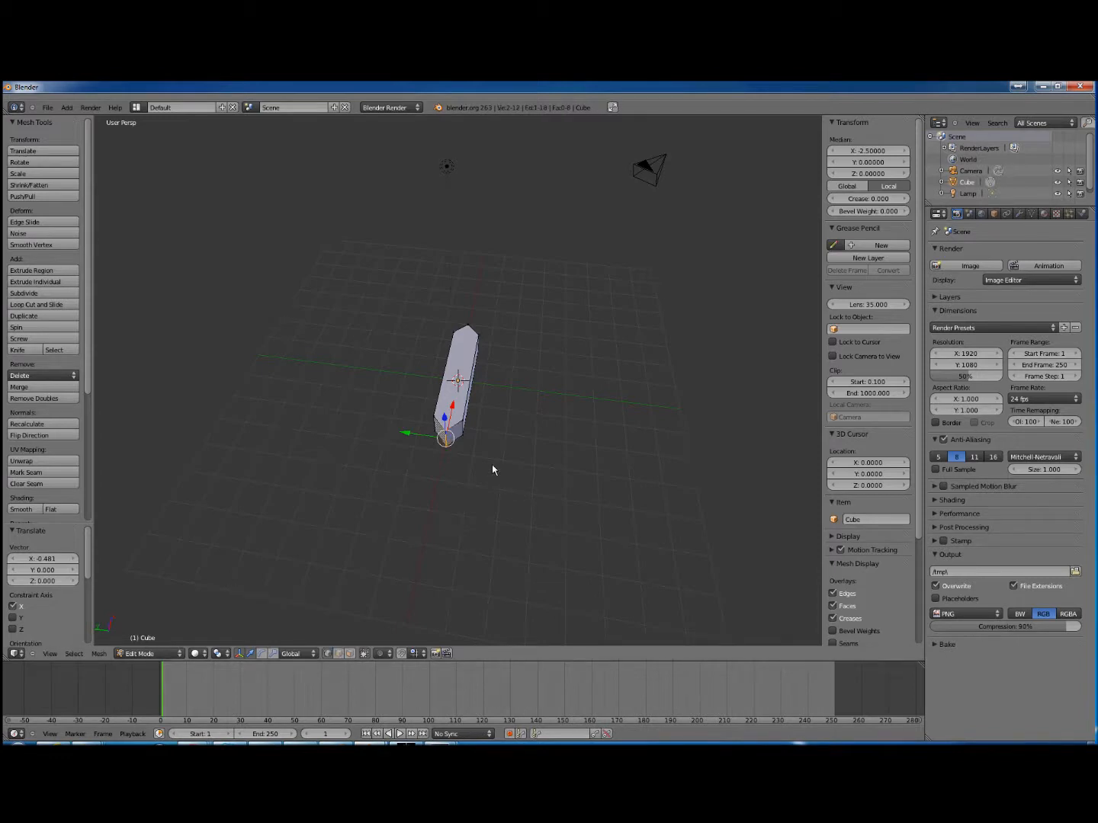
{"action": "middle_click_drag", "start_coordinate": [498, 491], "coordinate": [431, 426]}
{"action": "right_click", "coordinate": [426, 411]}
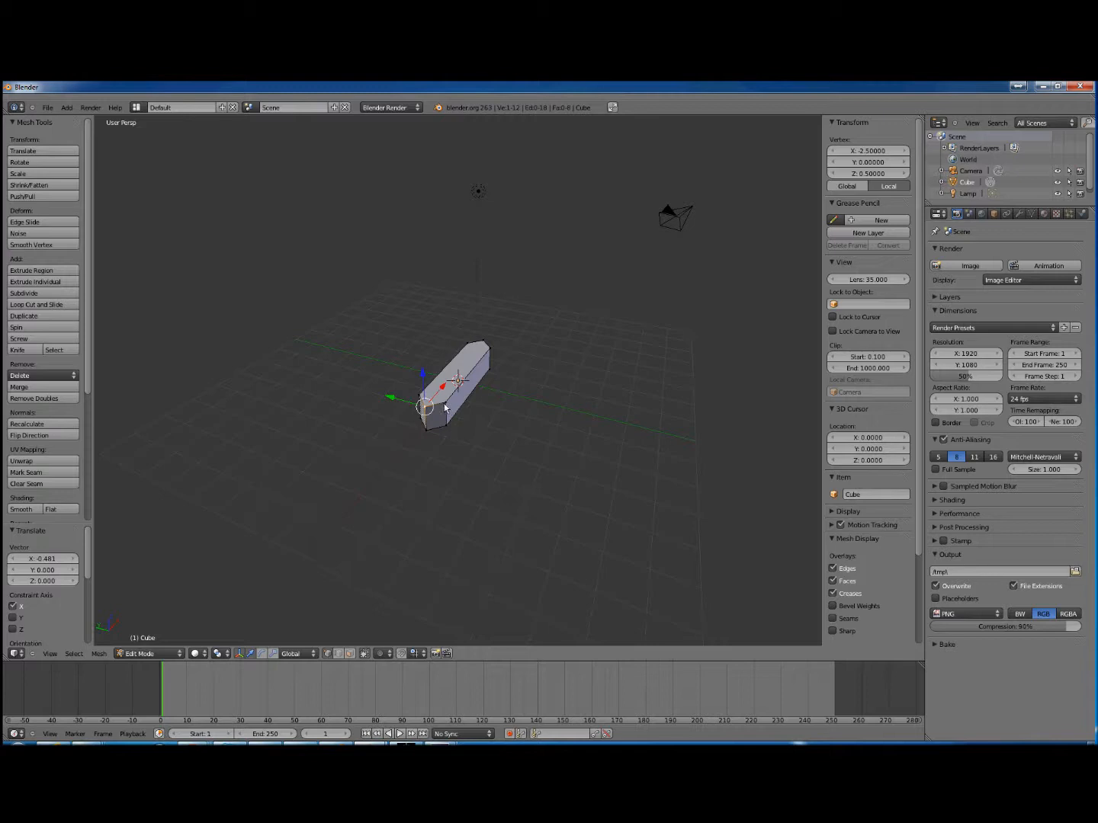
{"action": "right_click", "coordinate": [447, 408]}
{"action": "right_click", "coordinate": [446, 427]}
{"action": "right_click", "coordinate": [425, 434]}
{"action": "middle_click_drag", "start_coordinate": [414, 472], "coordinate": [513, 466]}
{"action": "right_click", "coordinate": [485, 403]}
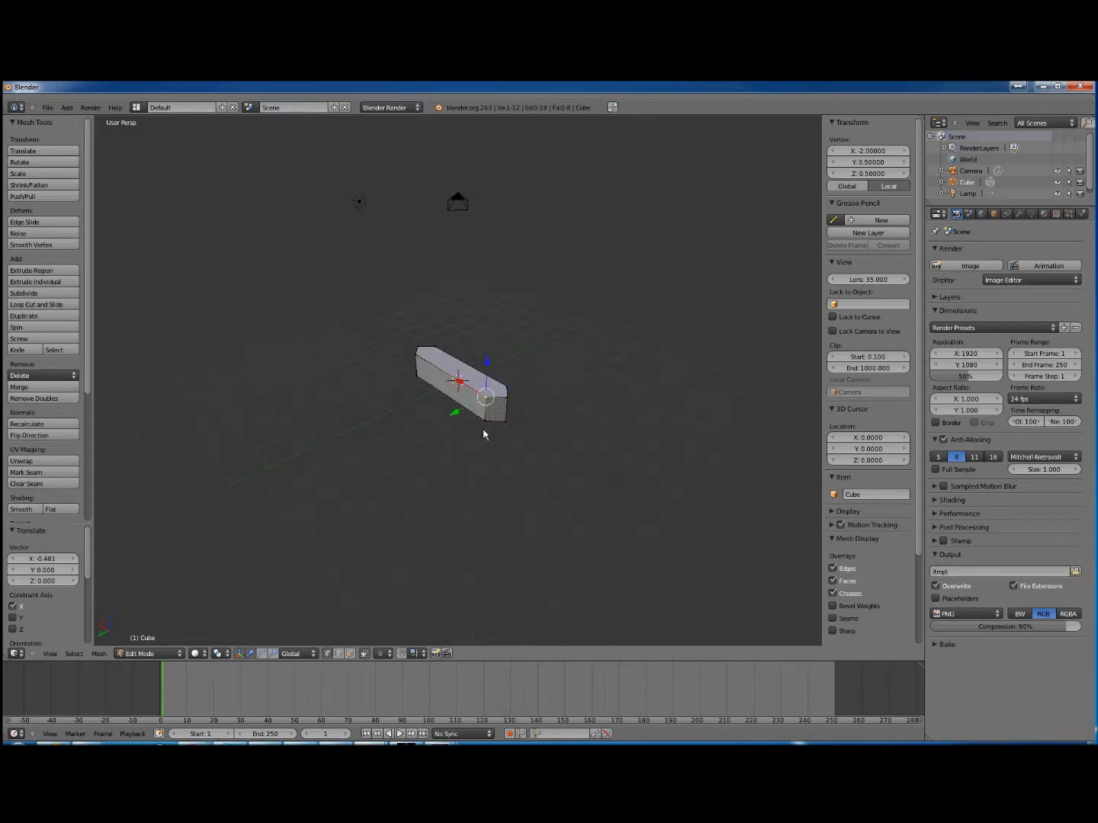
{"action": "right_click", "coordinate": [485, 422]}
{"action": "right_click", "coordinate": [505, 423]}
{"action": "right_click", "coordinate": [507, 399]}
Check the coordinates of the individual vertices at the bar's pointed positive-X end
{"action": "middle_click_drag", "start_coordinate": [552, 404], "coordinate": [318, 381]}
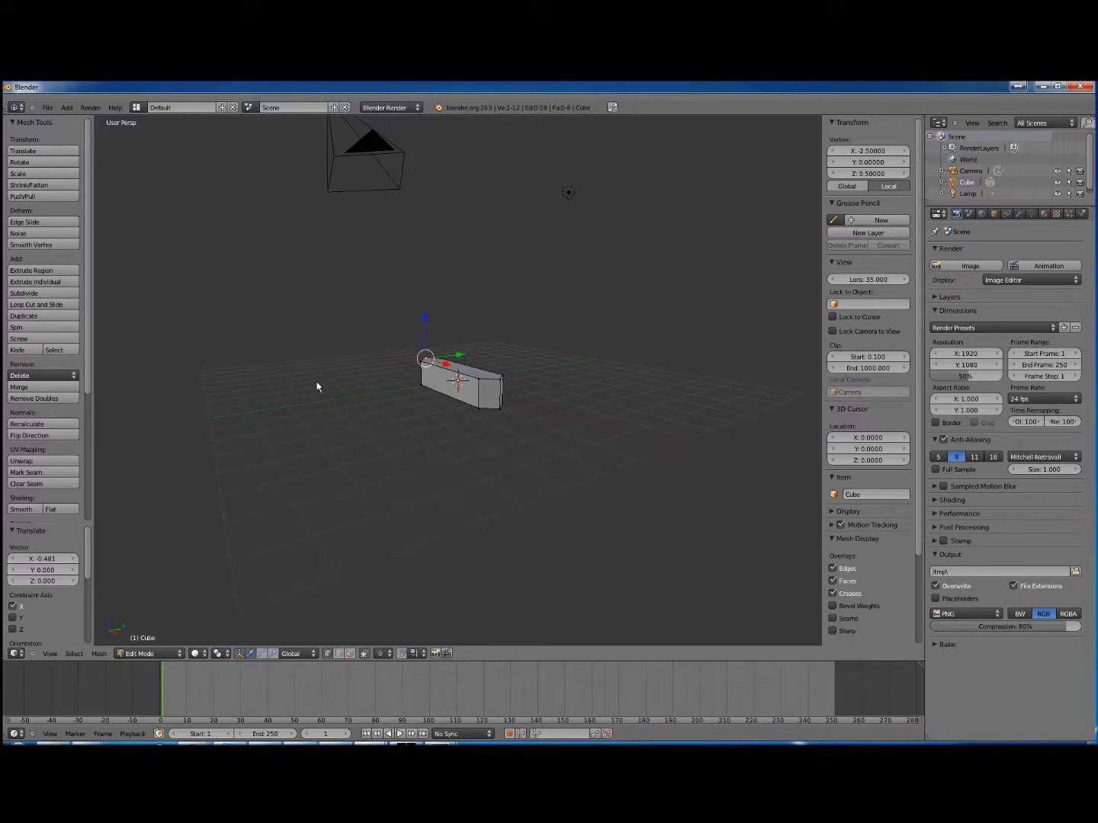
{"action": "right_click", "coordinate": [478, 380]}
{"action": "right_click", "coordinate": [500, 381]}
{"action": "right_click", "coordinate": [480, 408]}
{"action": "middle_click_drag", "start_coordinate": [524, 439], "coordinate": [407, 464]}
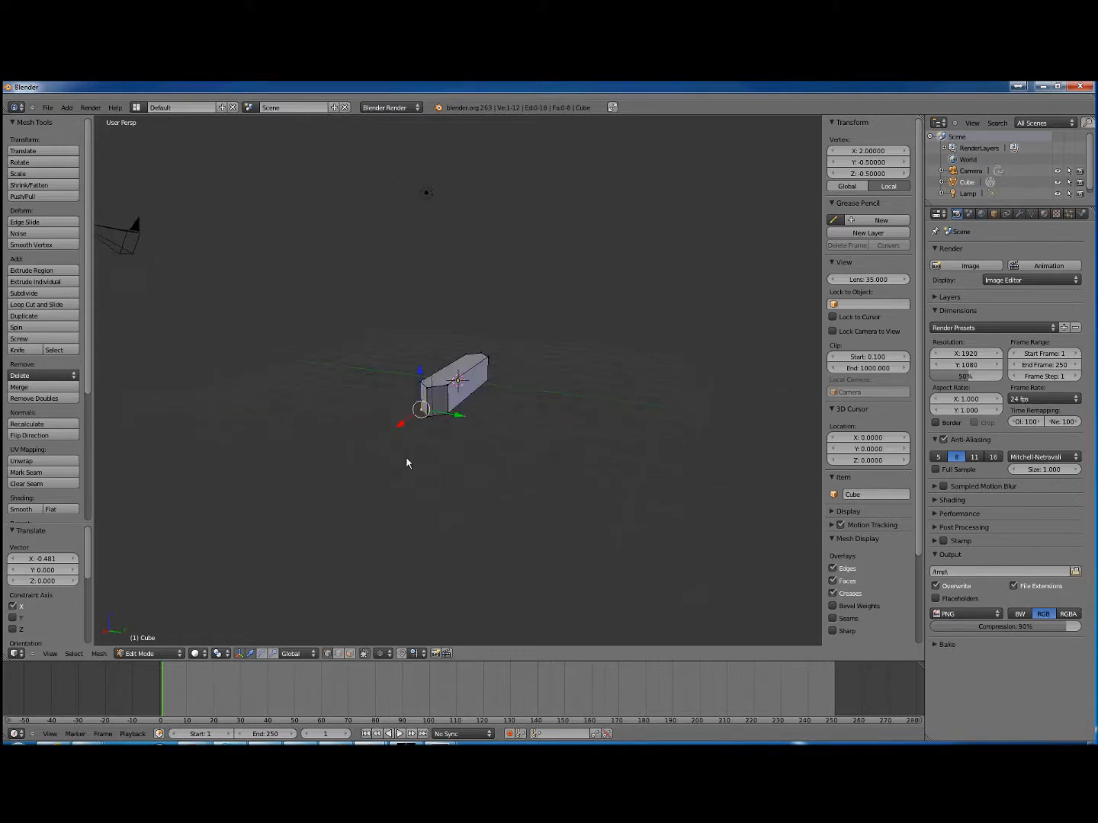
{"action": "right_click", "coordinate": [428, 389]}
{"action": "right_click", "coordinate": [447, 387]}
{"action": "right_click", "coordinate": [449, 415]}
{"action": "right_click", "coordinate": [427, 418]}
{"action": "middle_click_drag", "start_coordinate": [381, 448], "coordinate": [500, 515]}
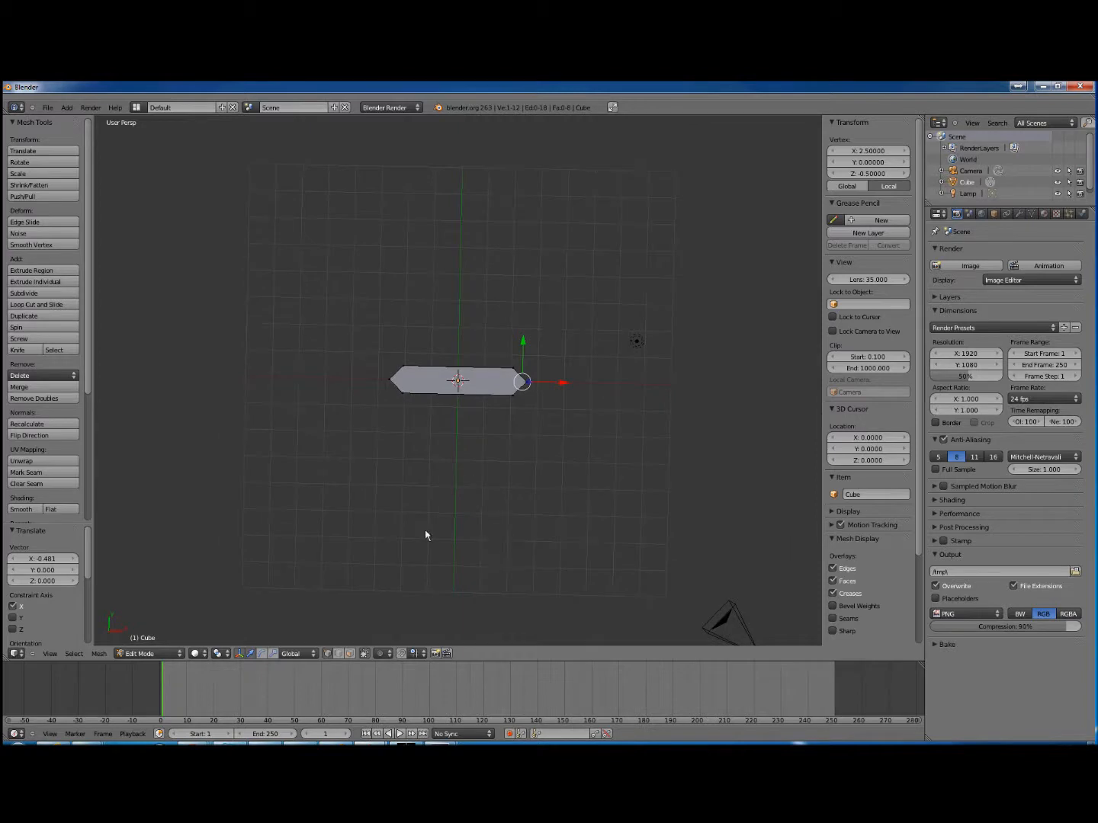
Return the finished bar to Object Mode and inspect its overall shape from several angles
{"action": "key", "text": "Tab"}
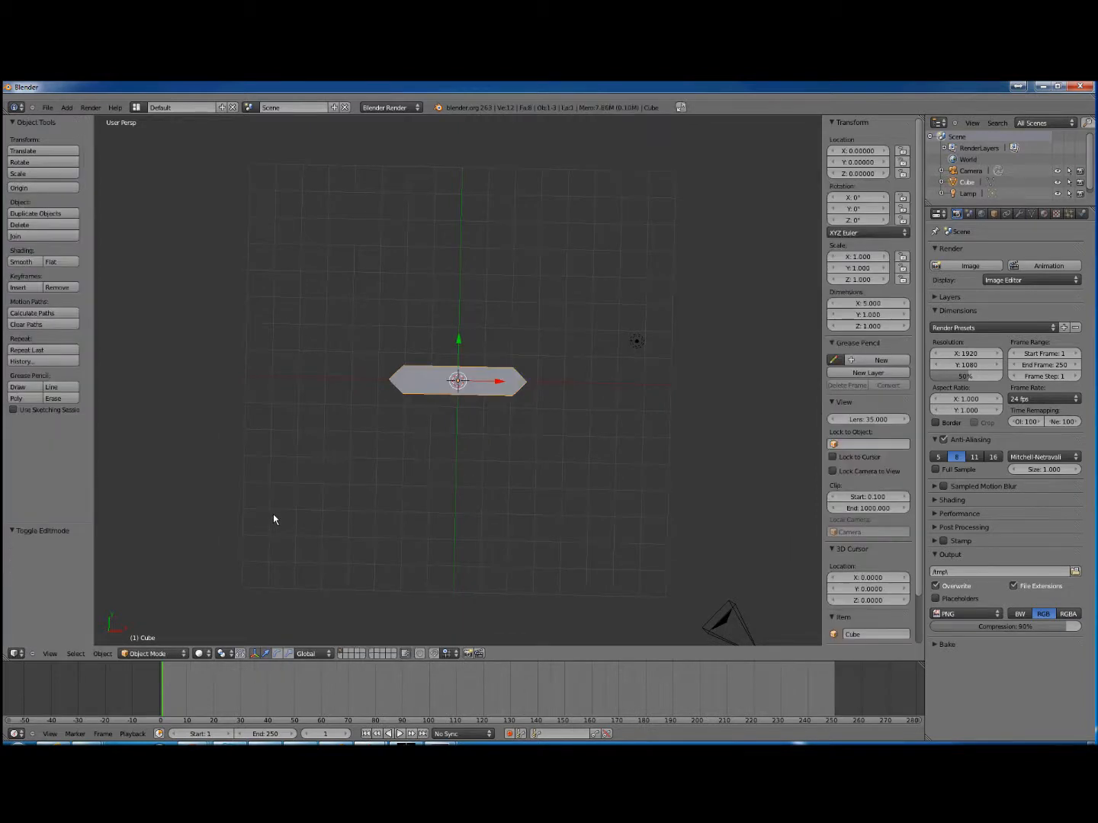
{"action": "key", "text": "Tab"}
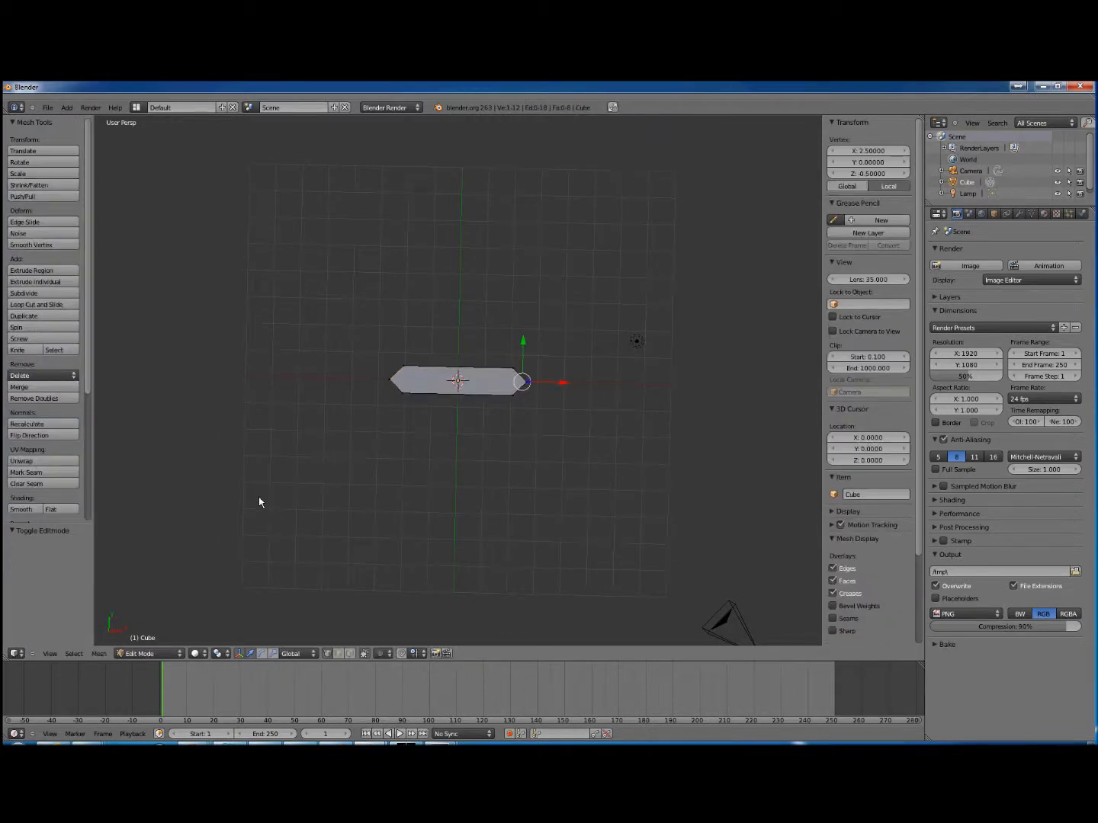
{"action": "key", "text": "Tab"}
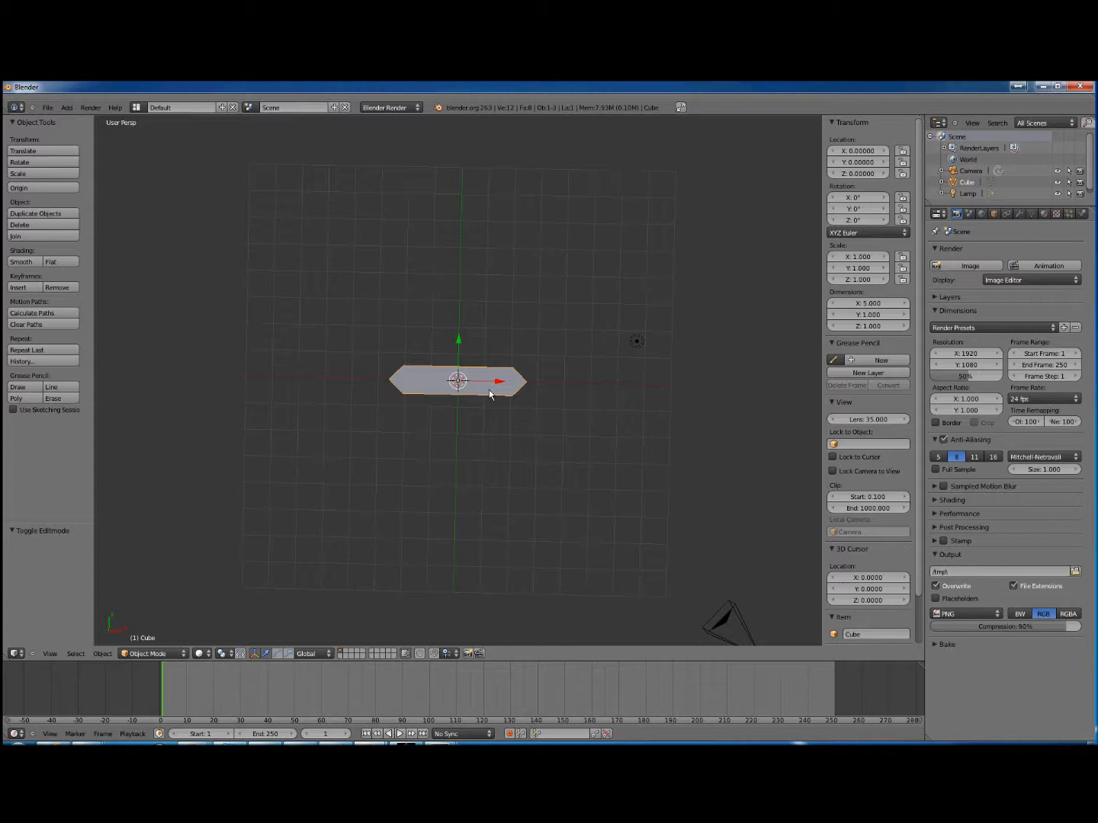
{"action": "middle_click_drag", "start_coordinate": [429, 454], "coordinate": [491, 401]}
{"action": "middle_click_drag", "start_coordinate": [544, 352], "coordinate": [467, 507]}
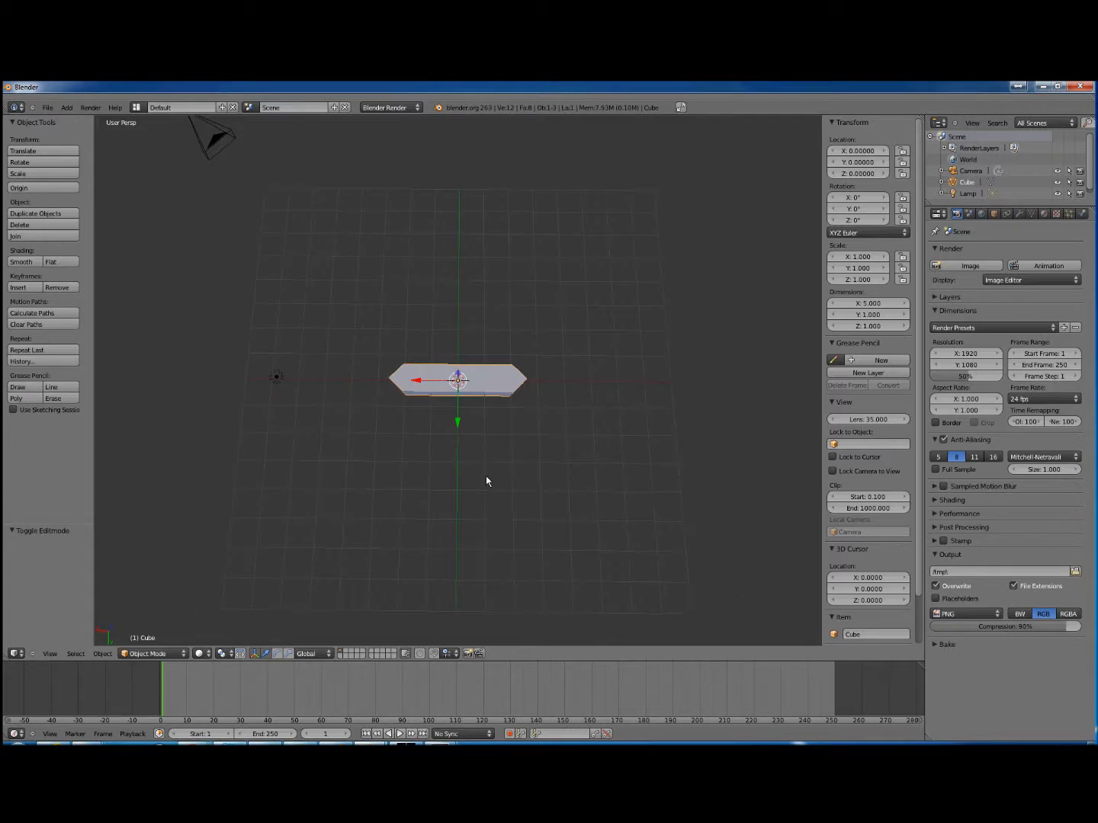
Duplicate the pointed bar and place the copy parallel to the original, about 2.1 units away along negative Y
{"action": "key", "text": "shift+d"}
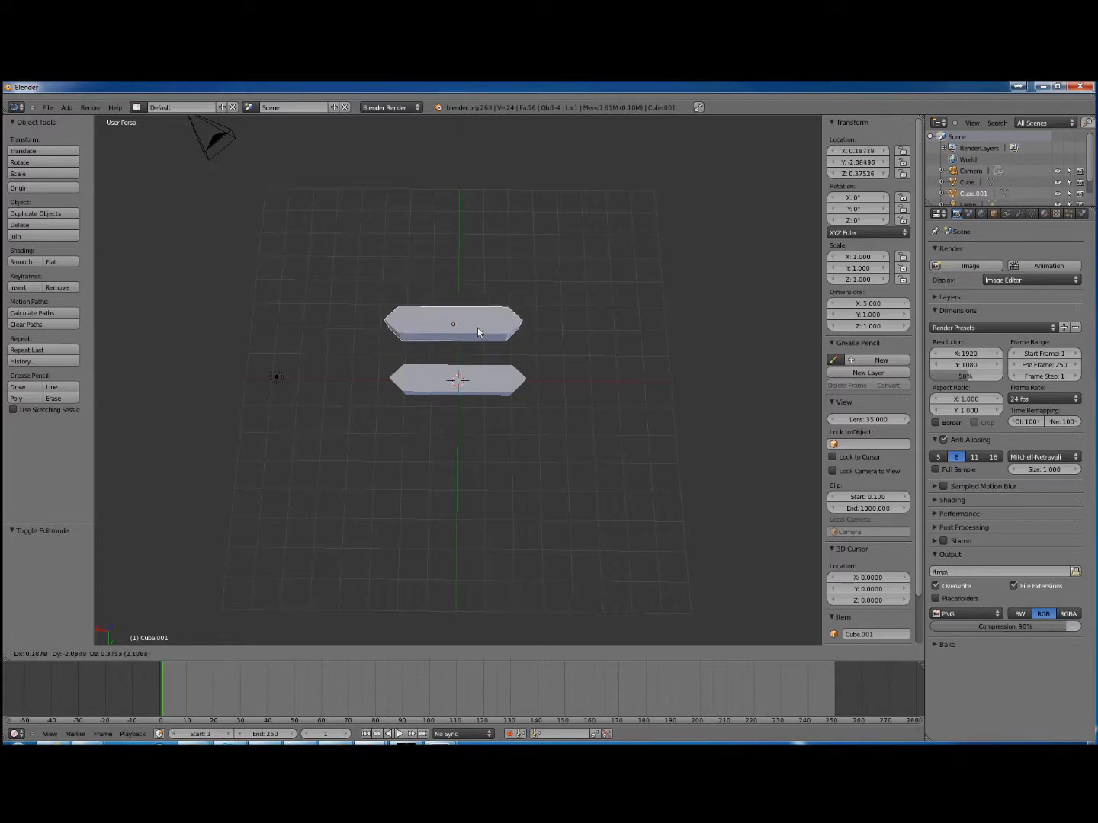
{"action": "left_click", "coordinate": [478, 330]}
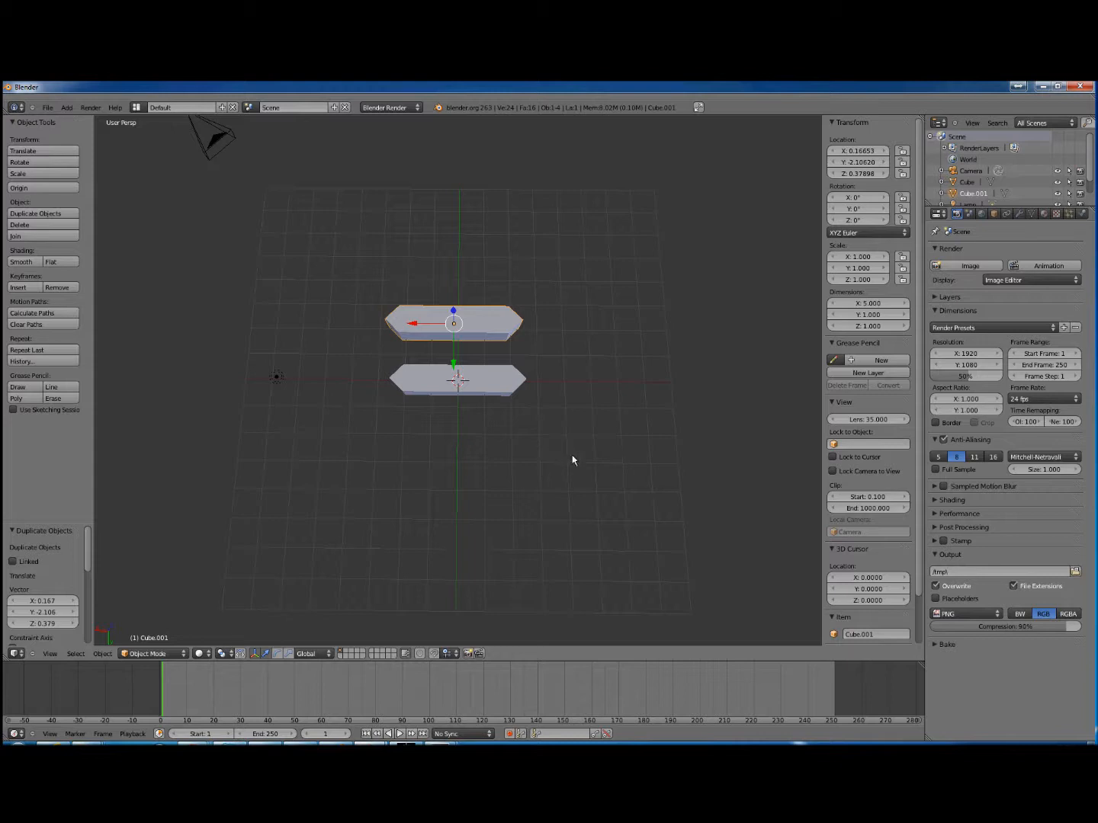
{"action": "middle_click_drag", "start_coordinate": [553, 470], "coordinate": [551, 504]}
{"action": "key", "text": "r"}
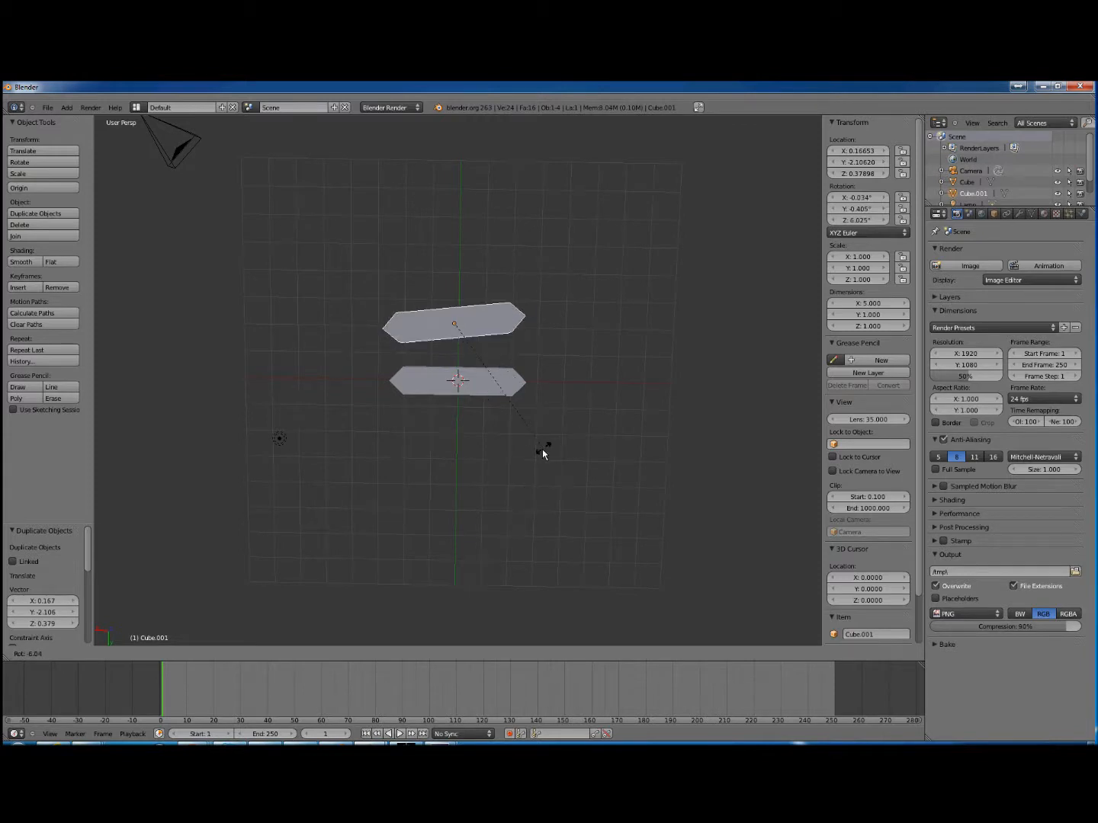
{"action": "right_click", "coordinate": [541, 456]}
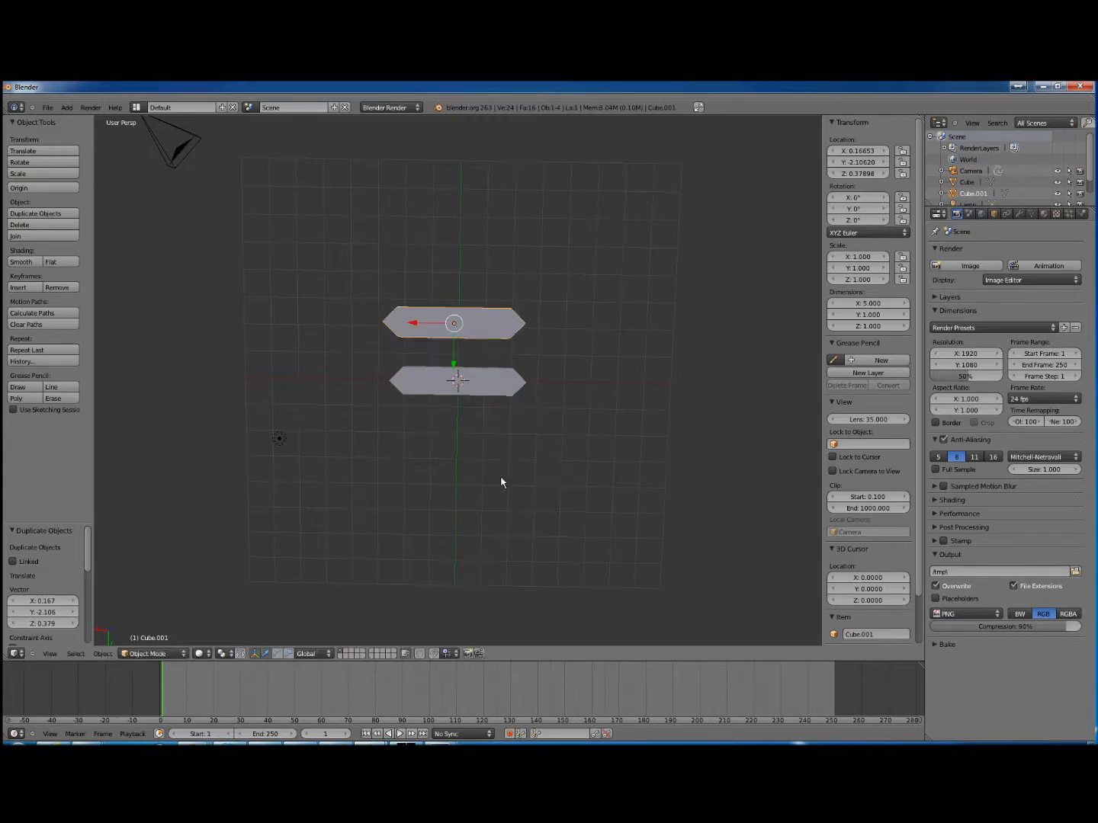
Rotate the duplicated bar about the Z axis with the rotation manipulator and set its Z rotation to exactly -90°
{"action": "left_click", "coordinate": [278, 653]}
{"action": "middle_click_drag", "start_coordinate": [591, 429], "coordinate": [572, 386]}
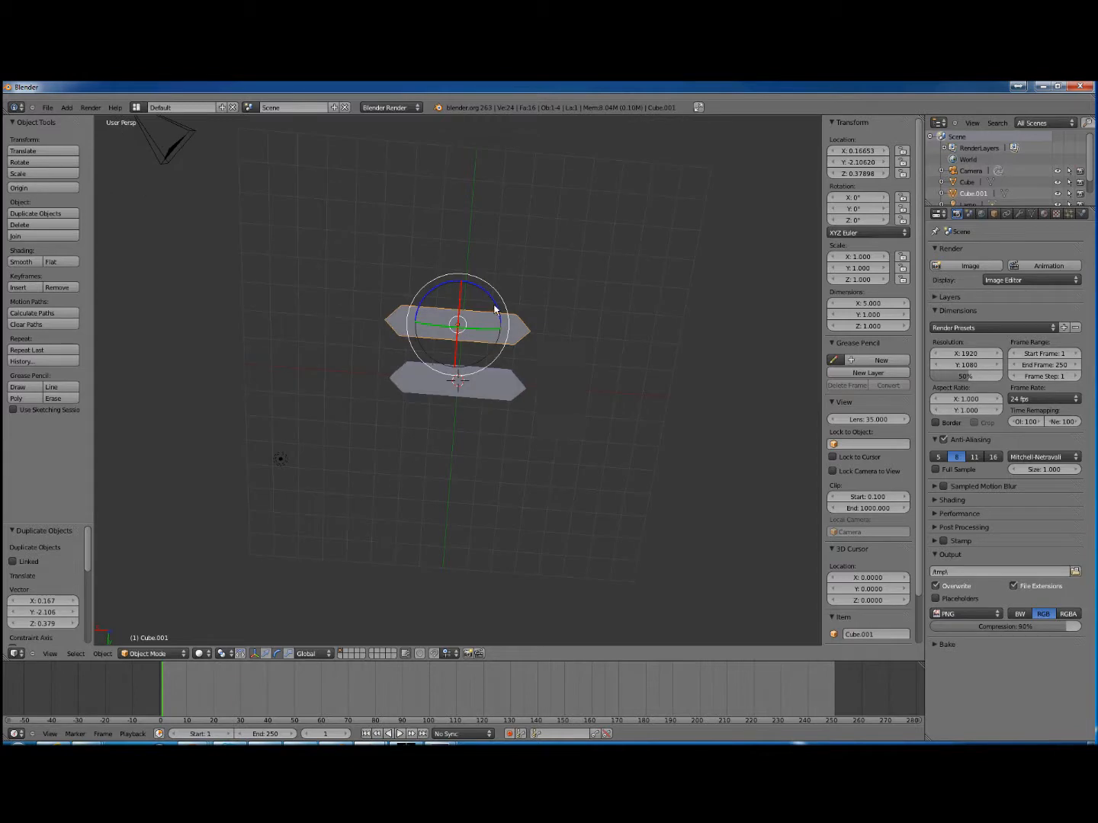
{"action": "left_click_drag", "start_coordinate": [496, 310], "coordinate": [482, 384]}
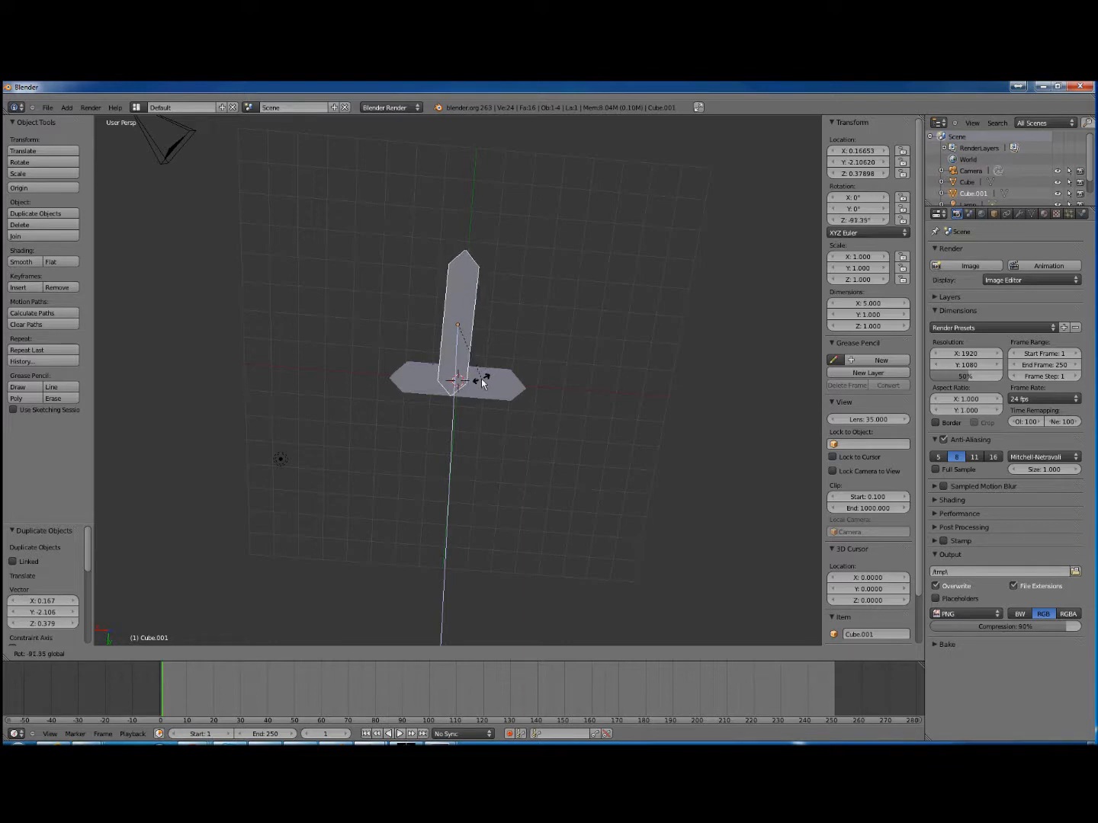
{"action": "left_click_drag", "start_coordinate": [483, 383], "coordinate": [483, 381]}
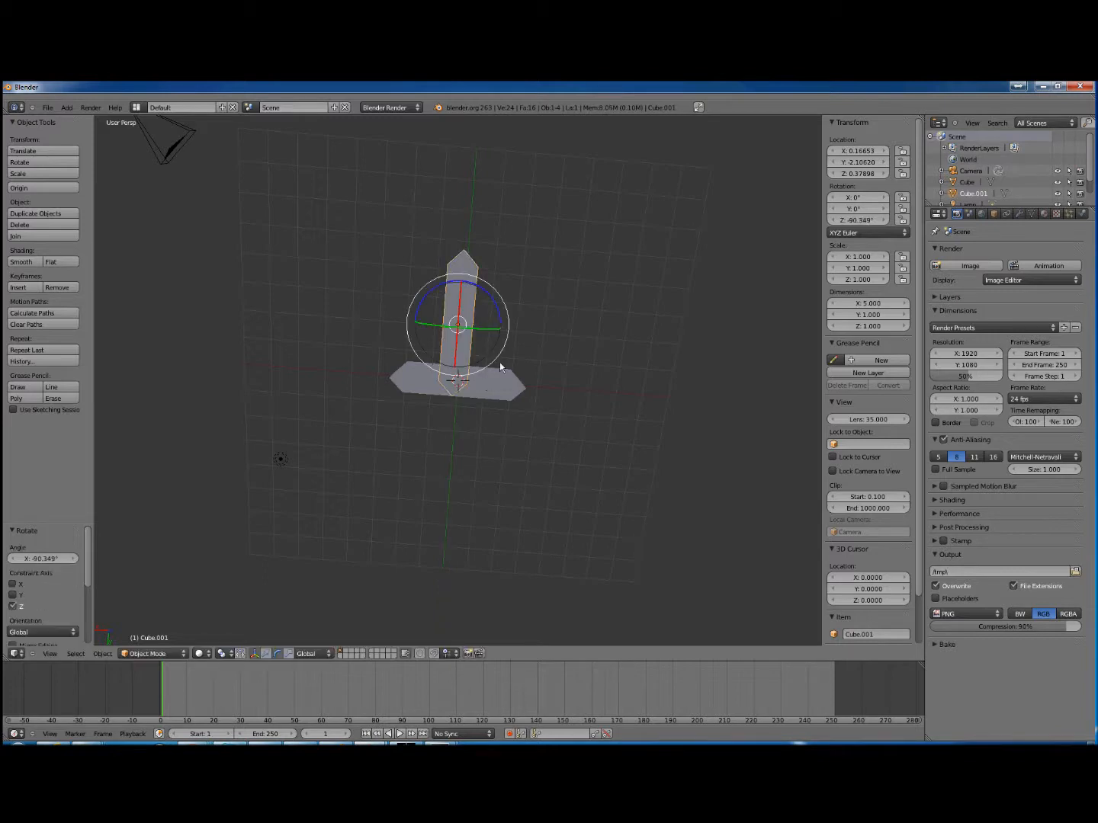
{"action": "left_click", "coordinate": [865, 221]}
{"action": "type", "text": "-90"}
{"action": "key", "text": "Return"}
Hide the 3D manipulator and move the rotated bar against the original's positive-X end, at about X 2.41 and Y -2.41
{"action": "left_click", "coordinate": [254, 654]}
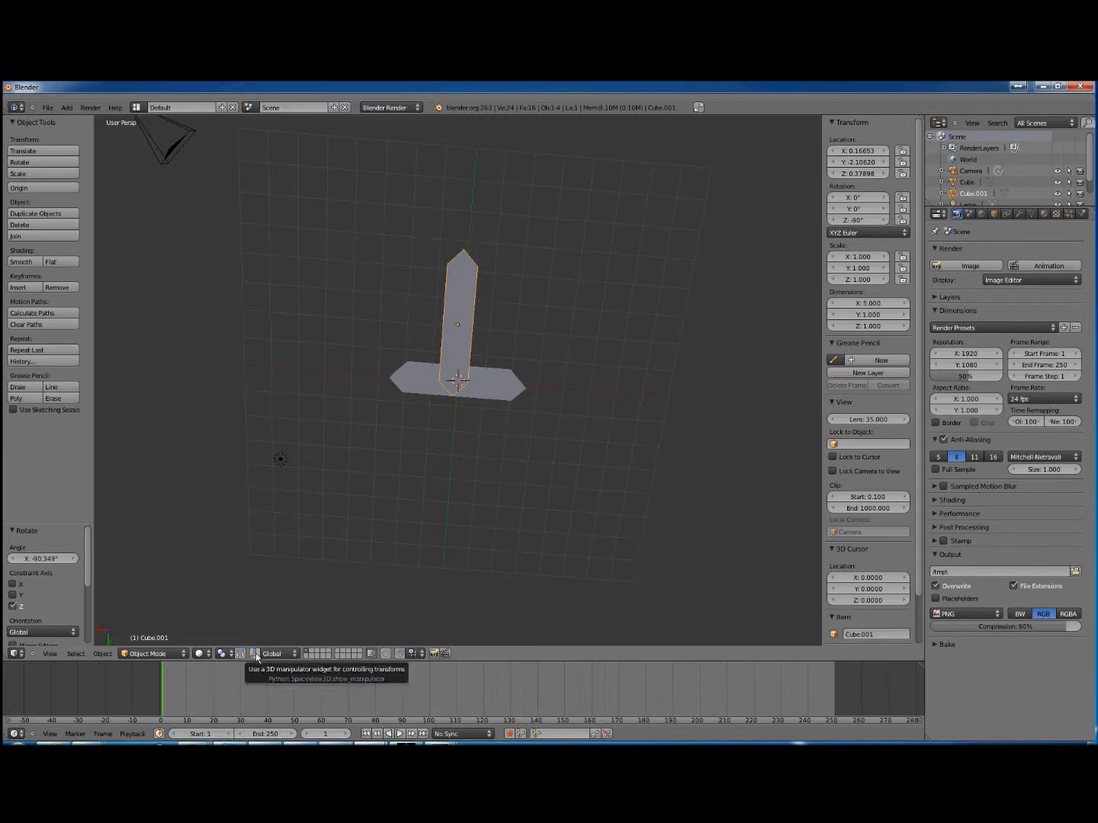
{"action": "middle_click_drag", "start_coordinate": [521, 453], "coordinate": [526, 432]}
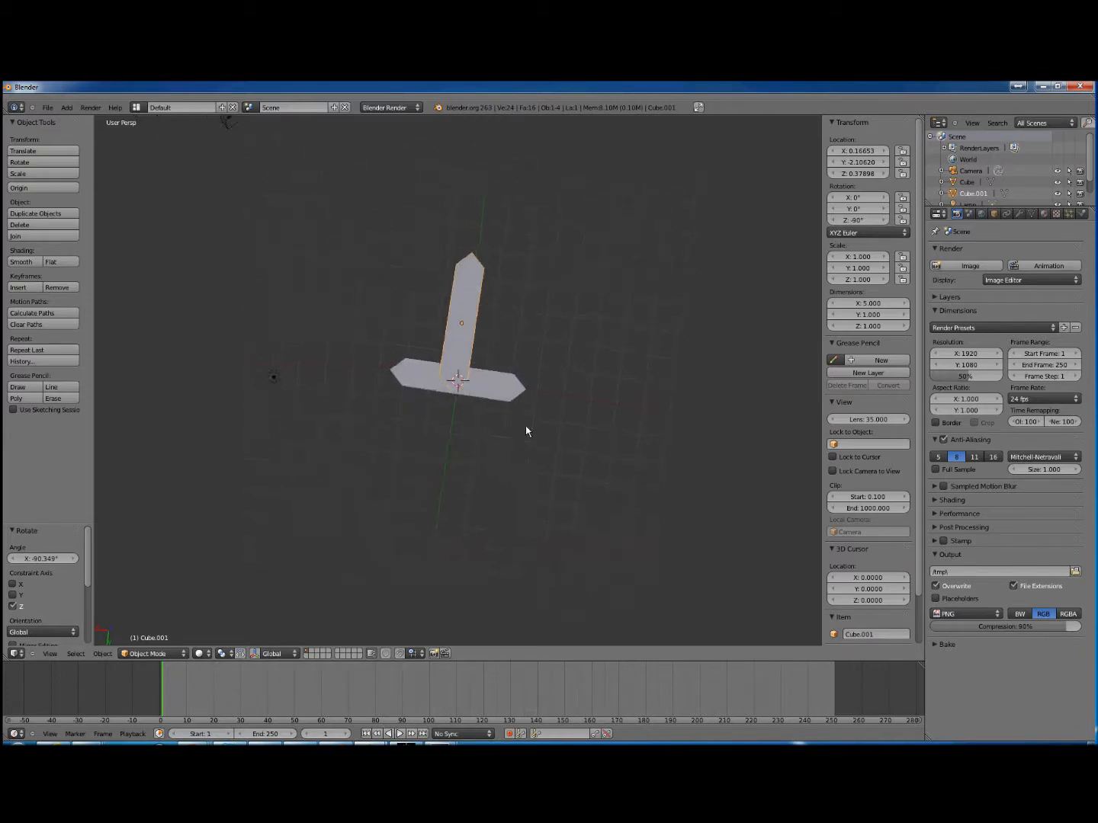
{"action": "left_click", "coordinate": [469, 311]}
{"action": "key", "text": "g"}
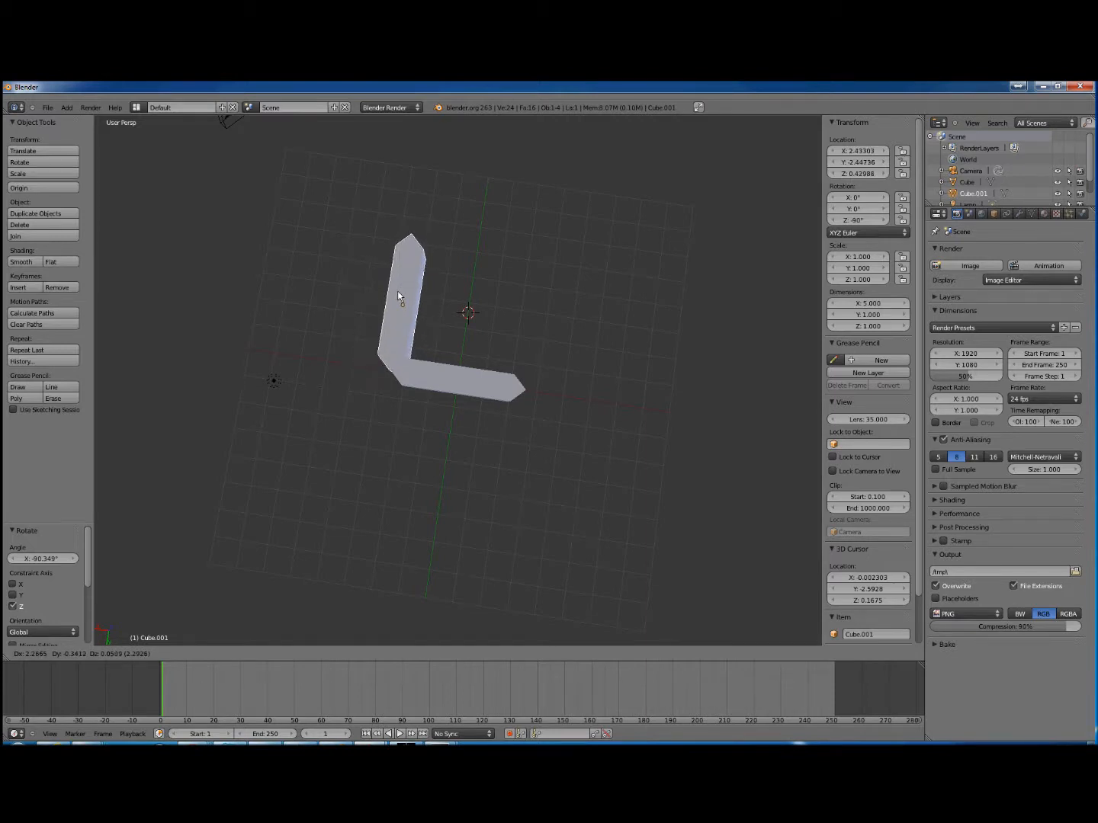
{"action": "left_click", "coordinate": [398, 292]}
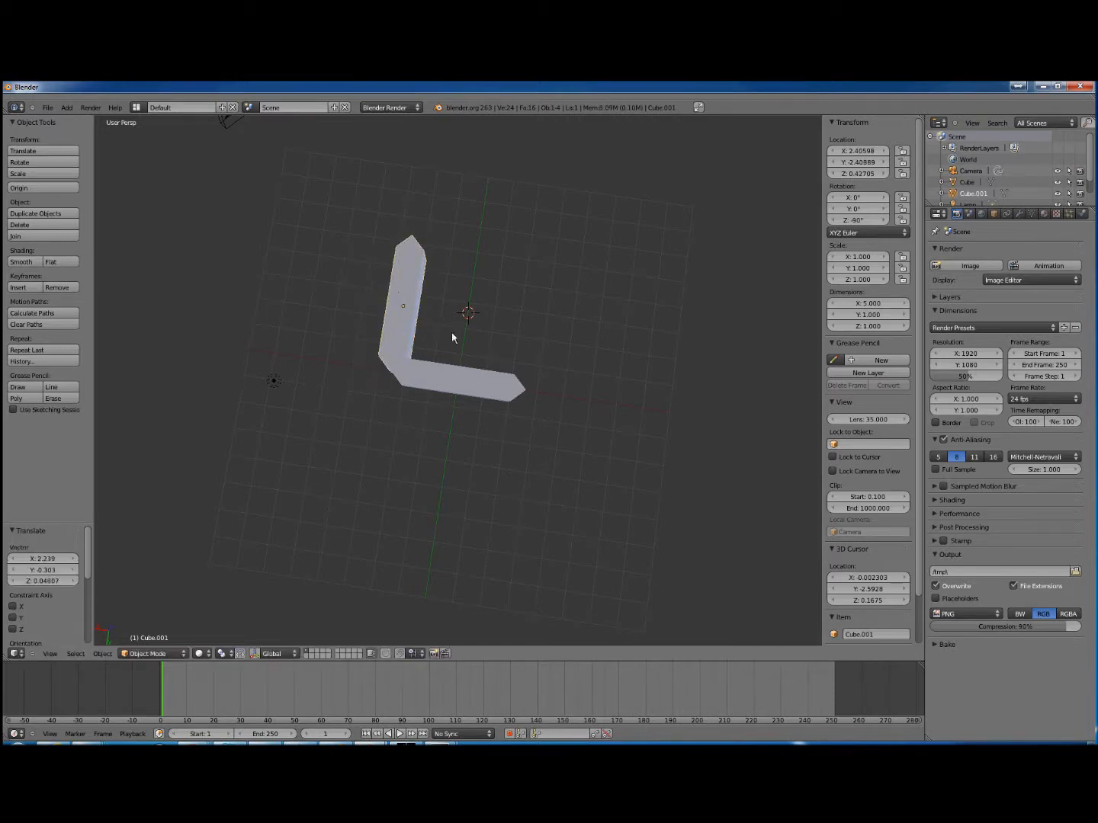
Duplicate the upright bar three times and place the copies against the middle bar's ends to form an H shape
{"action": "middle_click_drag", "start_coordinate": [480, 443], "coordinate": [493, 399]}
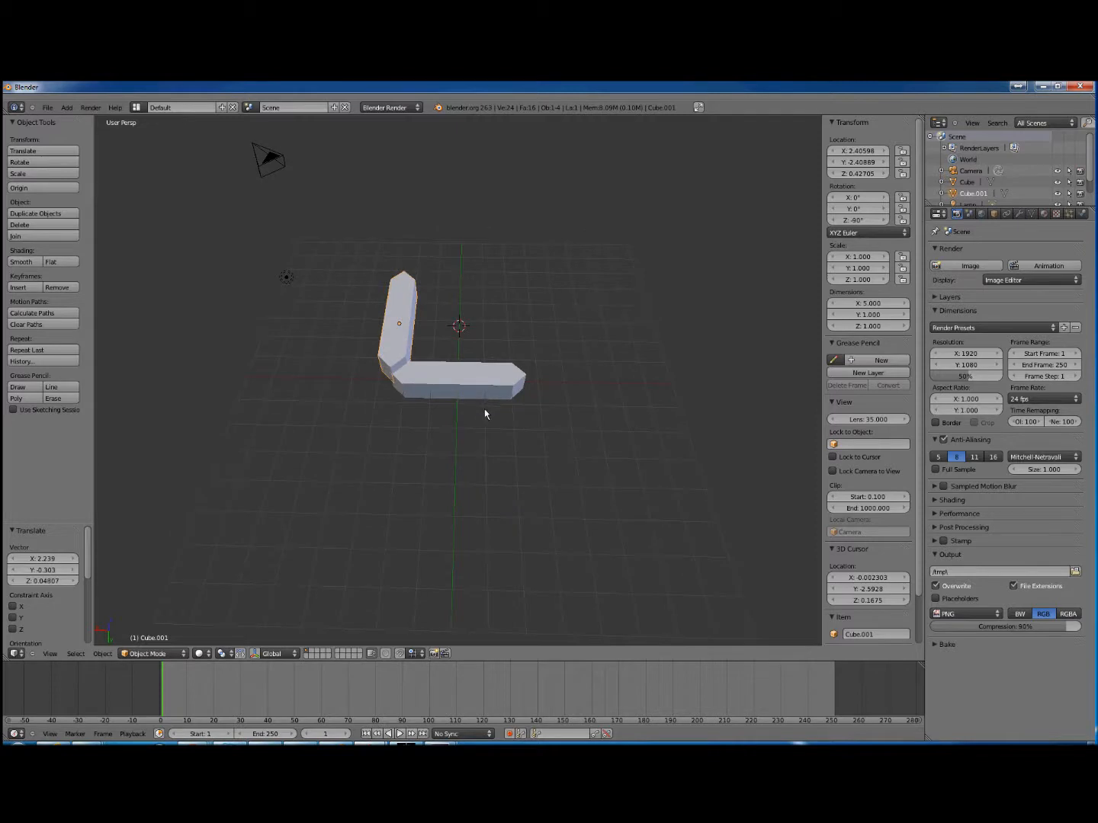
{"action": "middle_click_drag", "start_coordinate": [484, 435], "coordinate": [490, 473]}
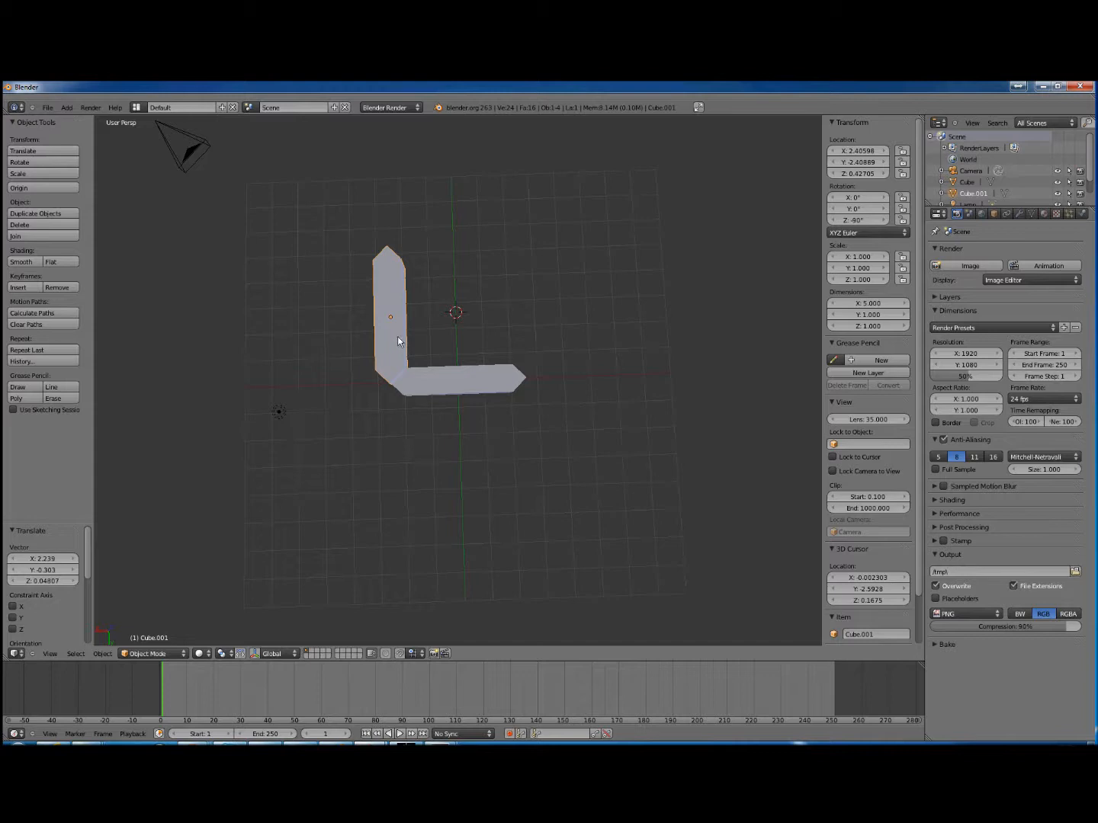
{"action": "key", "text": "shift+d"}
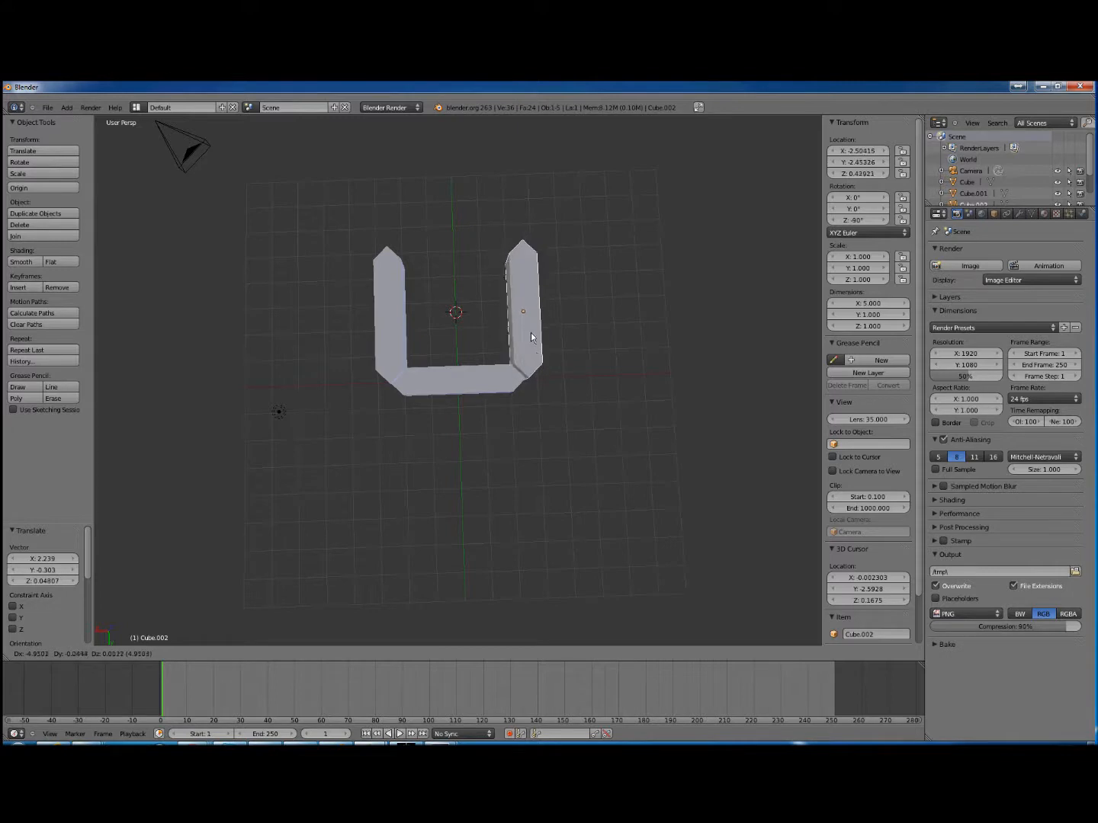
{"action": "left_click", "coordinate": [531, 333]}
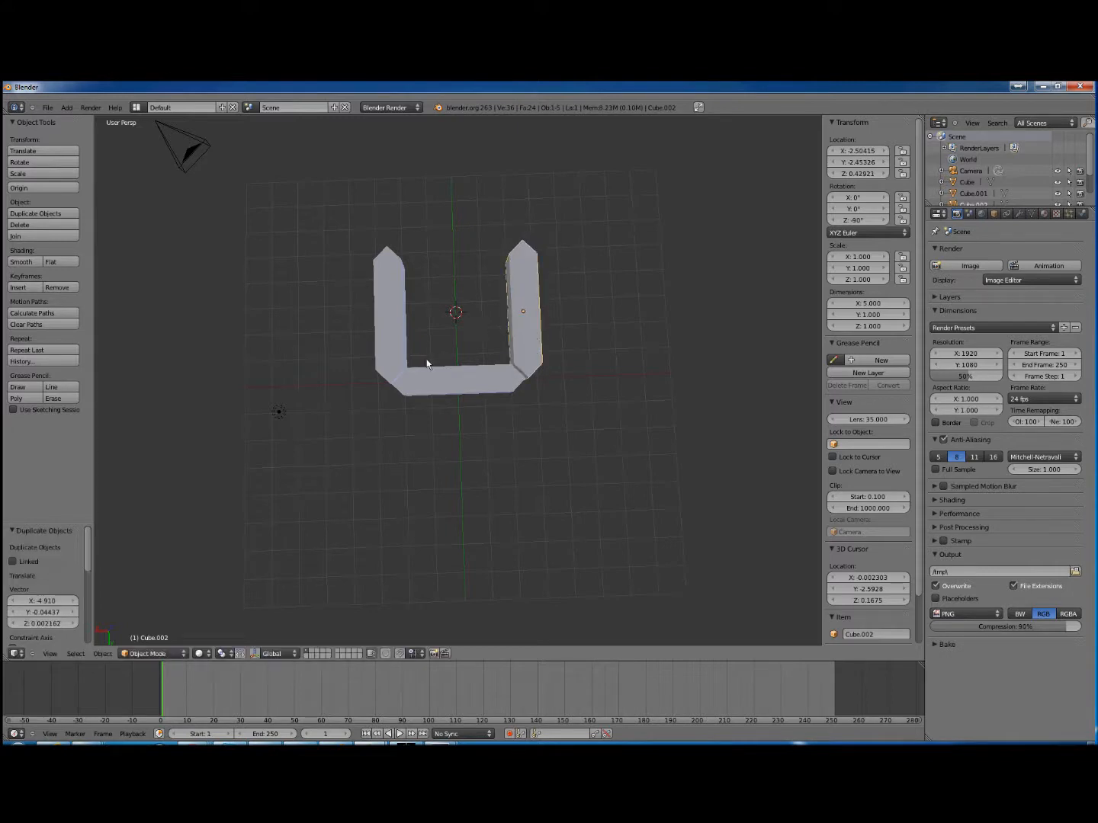
{"action": "key", "text": "shift+d"}
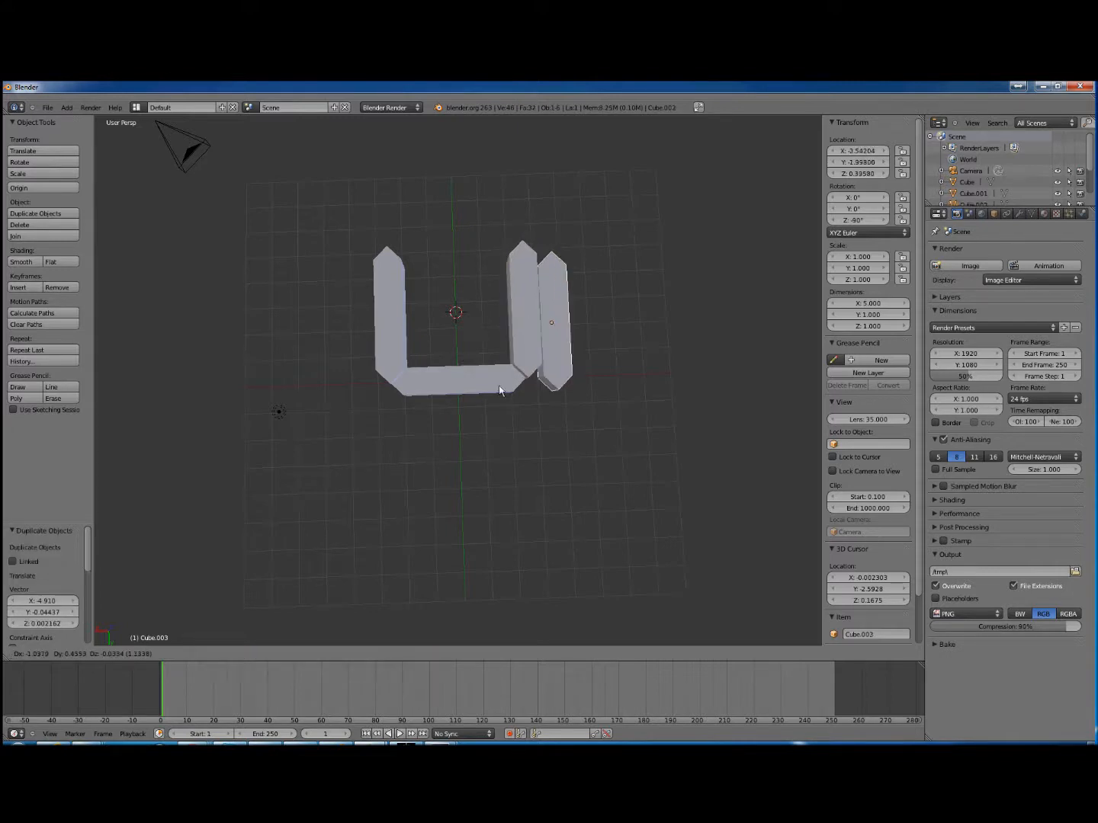
{"action": "left_click", "coordinate": [470, 486]}
{"action": "key", "text": "shift+d"}
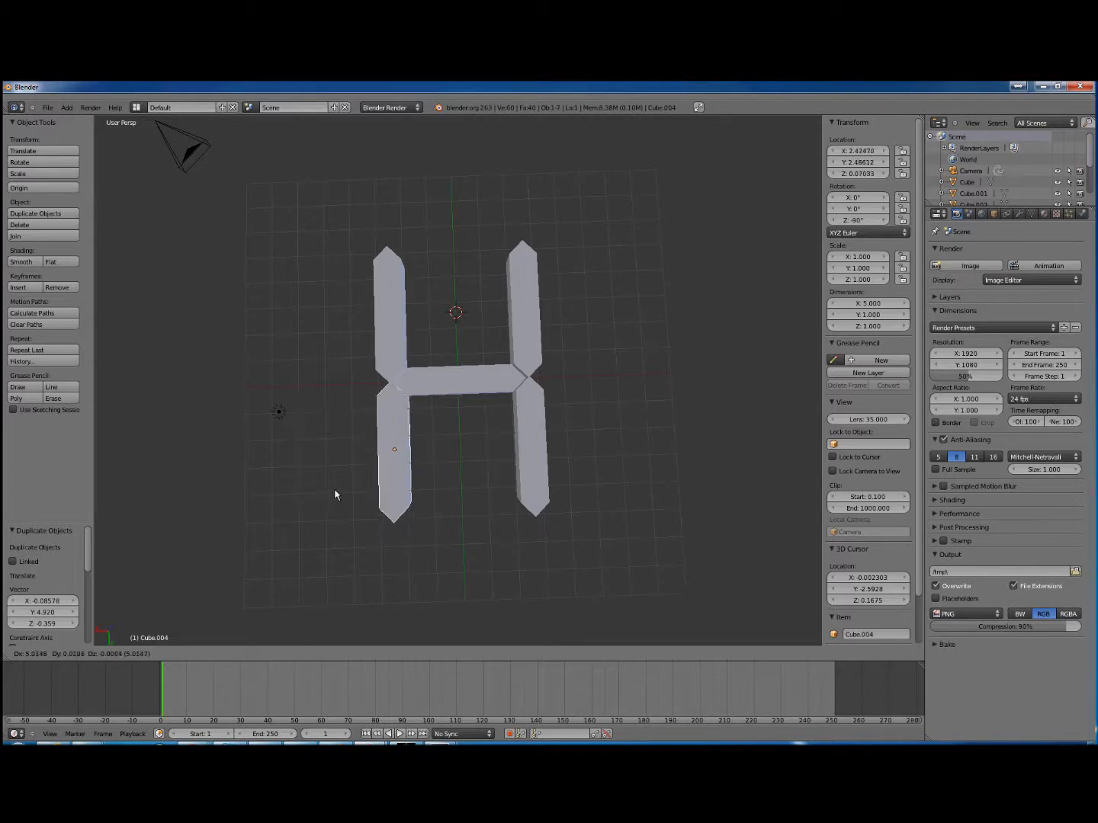
{"action": "left_click", "coordinate": [340, 488]}
Duplicate the middle bar twice and fit the copies across the top and bottom of the H to complete a figure eight
{"action": "right_click", "coordinate": [464, 380]}
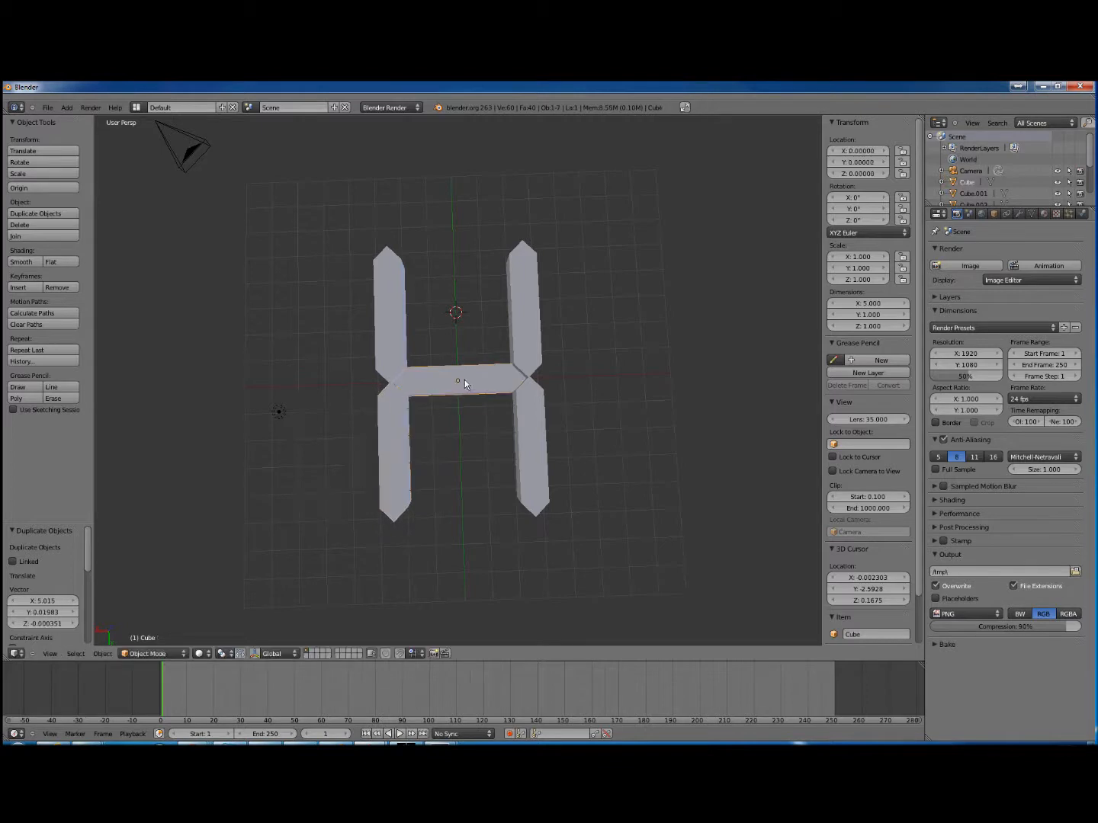
{"action": "key", "text": "shift+d"}
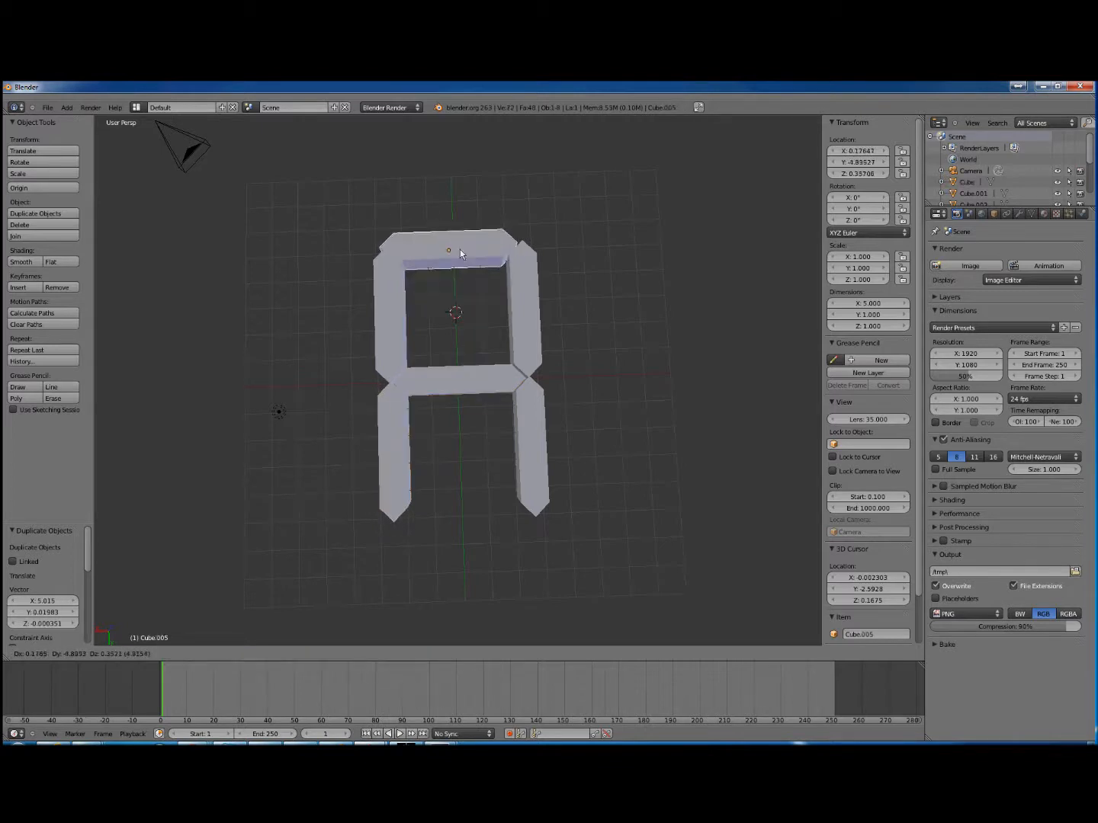
{"action": "left_click", "coordinate": [460, 252]}
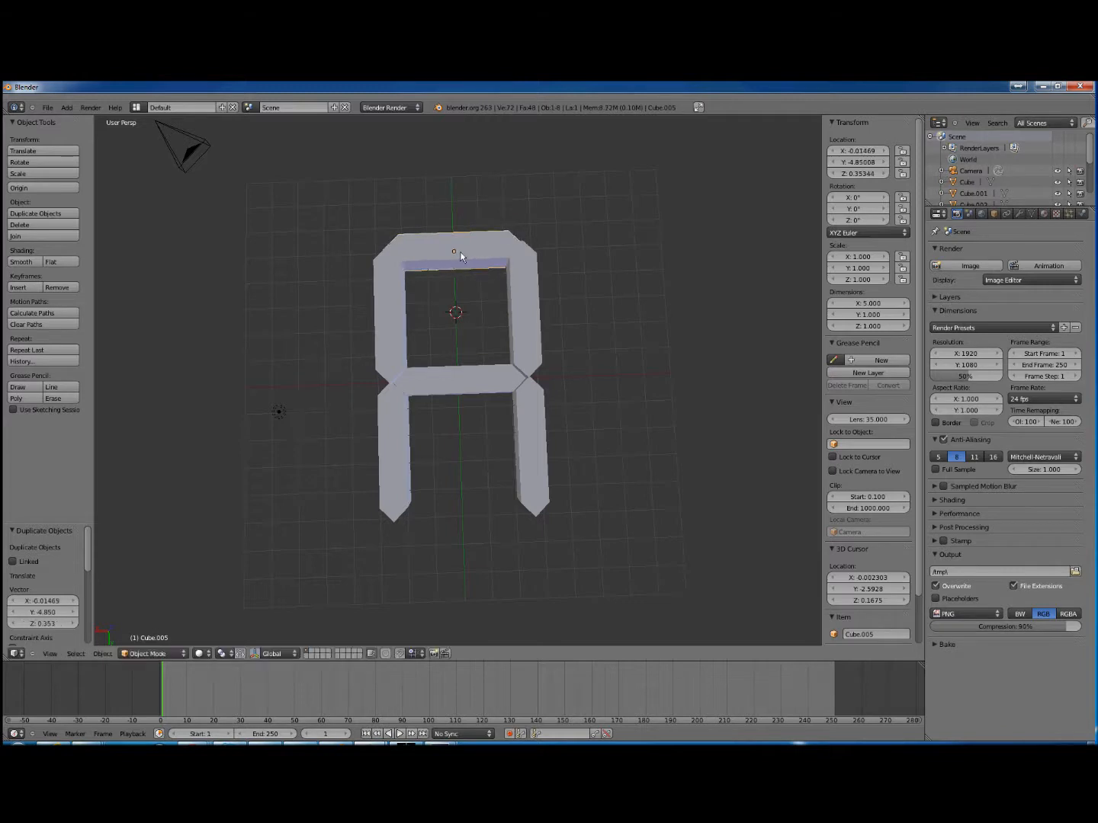
{"action": "key", "text": "shift+d"}
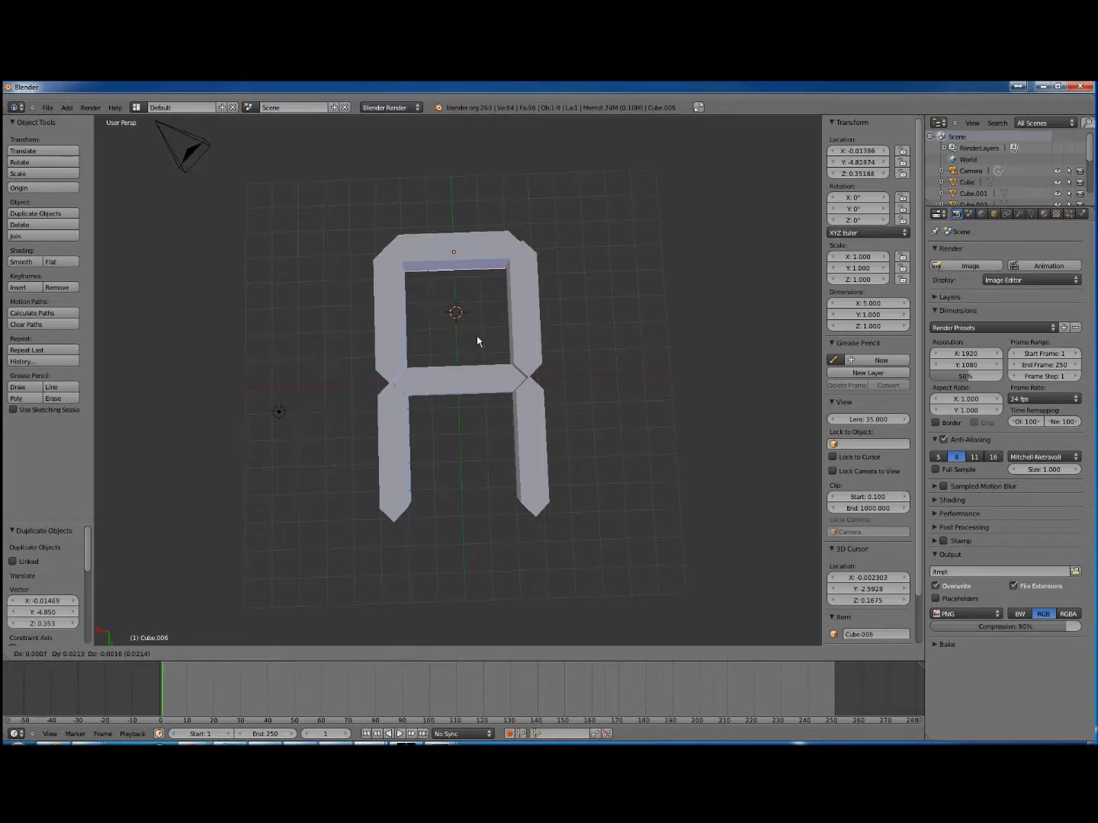
{"action": "left_click", "coordinate": [490, 604]}
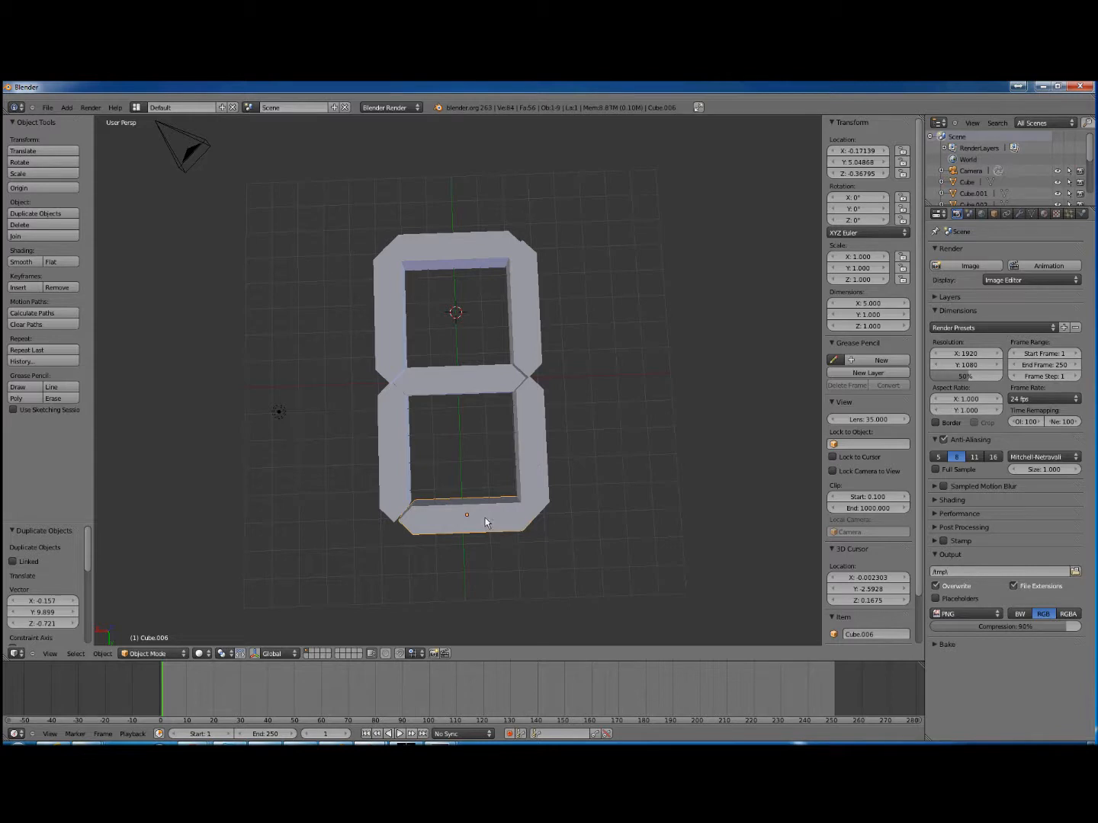
{"action": "key", "text": "g"}
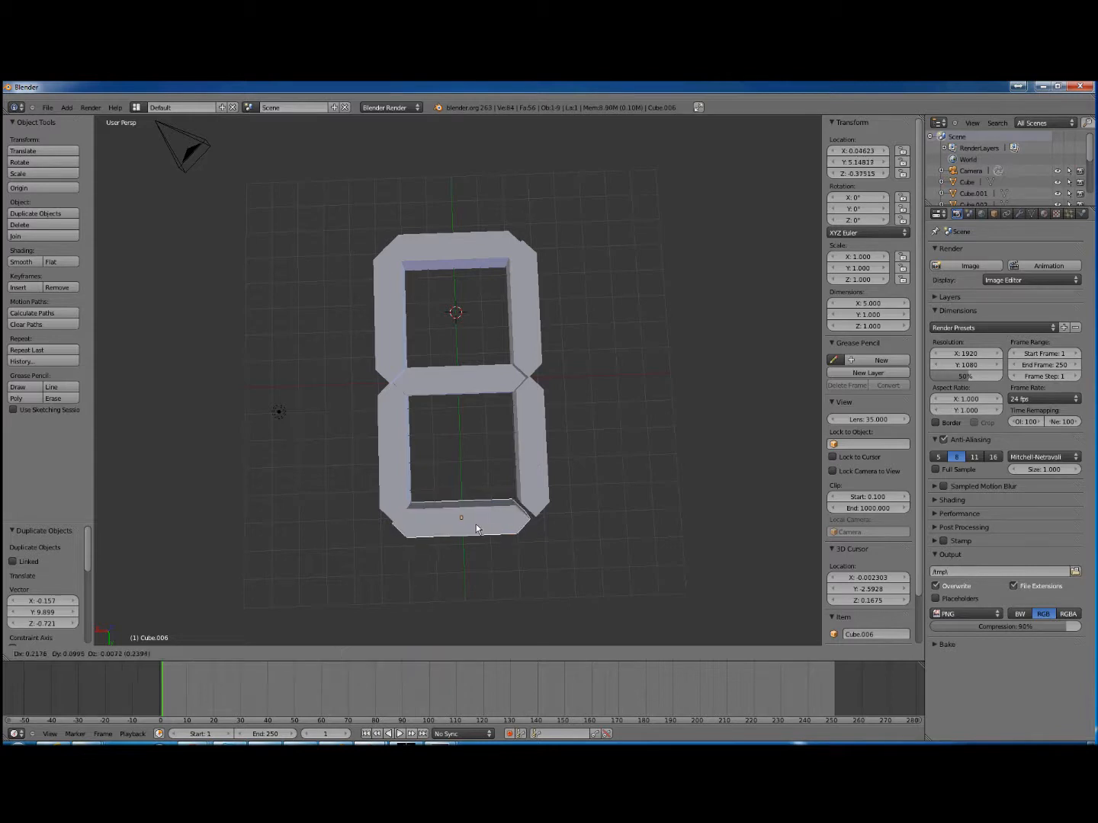
{"action": "left_click", "coordinate": [479, 528]}
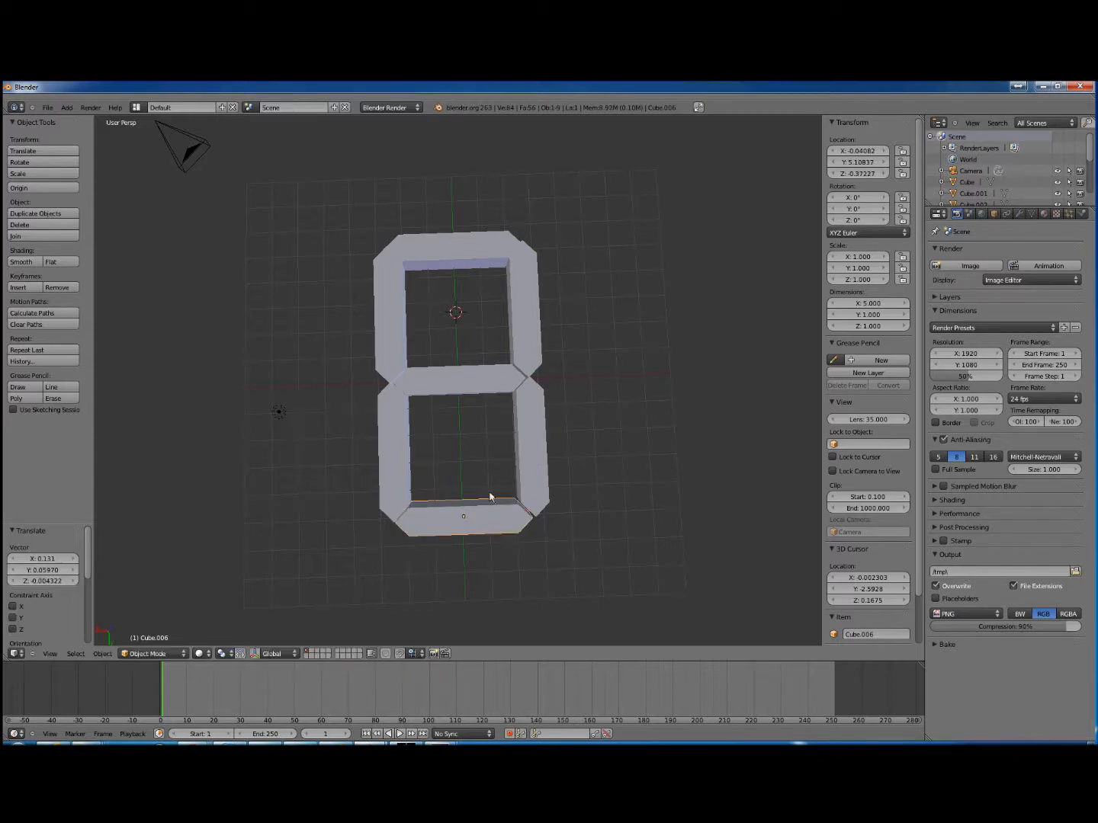
Check the segments' height alignment from the side and set the top horizontal bar's Z location to 0
{"action": "middle_click_drag", "start_coordinate": [605, 468], "coordinate": [611, 394]}
{"action": "mouse_move", "coordinate": [590, 333]}
{"action": "middle_mouse_down"}
{"action": "mouse_move", "coordinate": [618, 424]}
{"action": "mouse_move", "coordinate": [591, 490]}
{"action": "mouse_move", "coordinate": [601, 423]}
{"action": "mouse_move", "coordinate": [630, 412]}
{"action": "mouse_move", "coordinate": [613, 348]}
{"action": "mouse_move", "coordinate": [573, 339]}
{"action": "mouse_move", "coordinate": [606, 434]}
{"action": "mouse_move", "coordinate": [593, 359]}
{"action": "middle_mouse_up"}
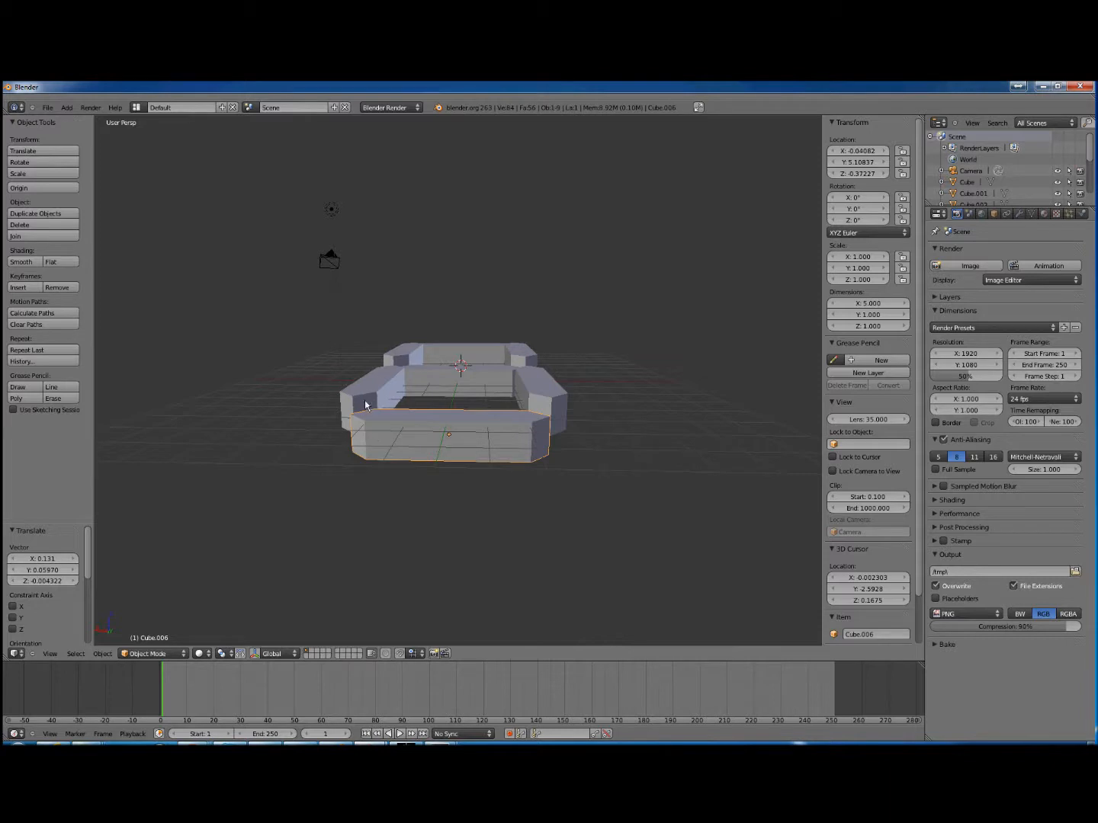
{"action": "middle_click_drag", "start_coordinate": [567, 372], "coordinate": [520, 340]}
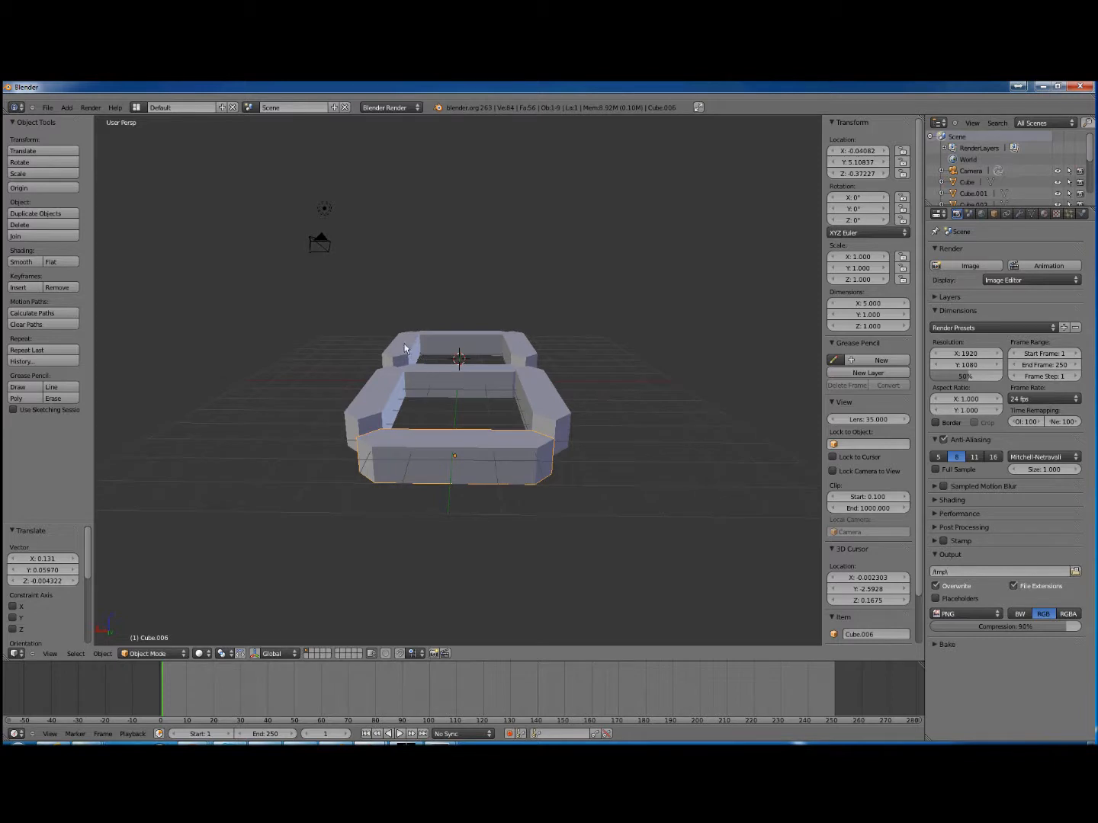
{"action": "middle_click_drag", "start_coordinate": [600, 422], "coordinate": [655, 530]}
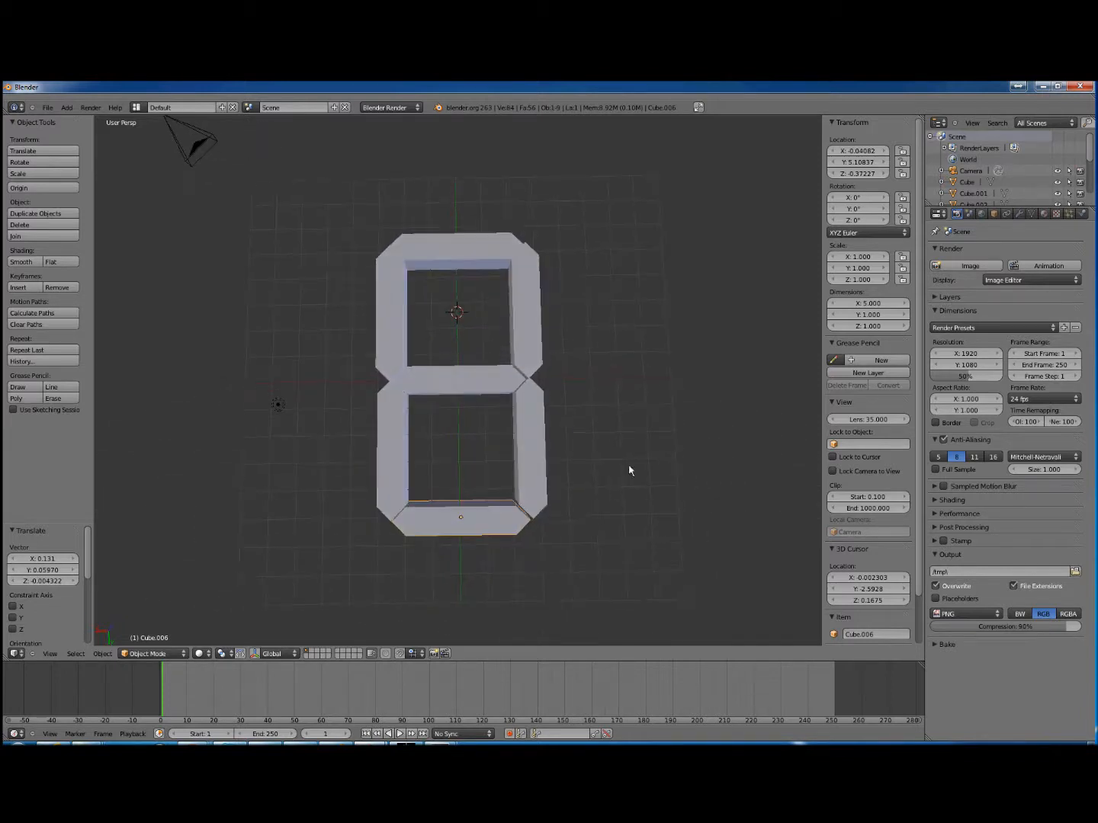
{"action": "right_click", "coordinate": [477, 249]}
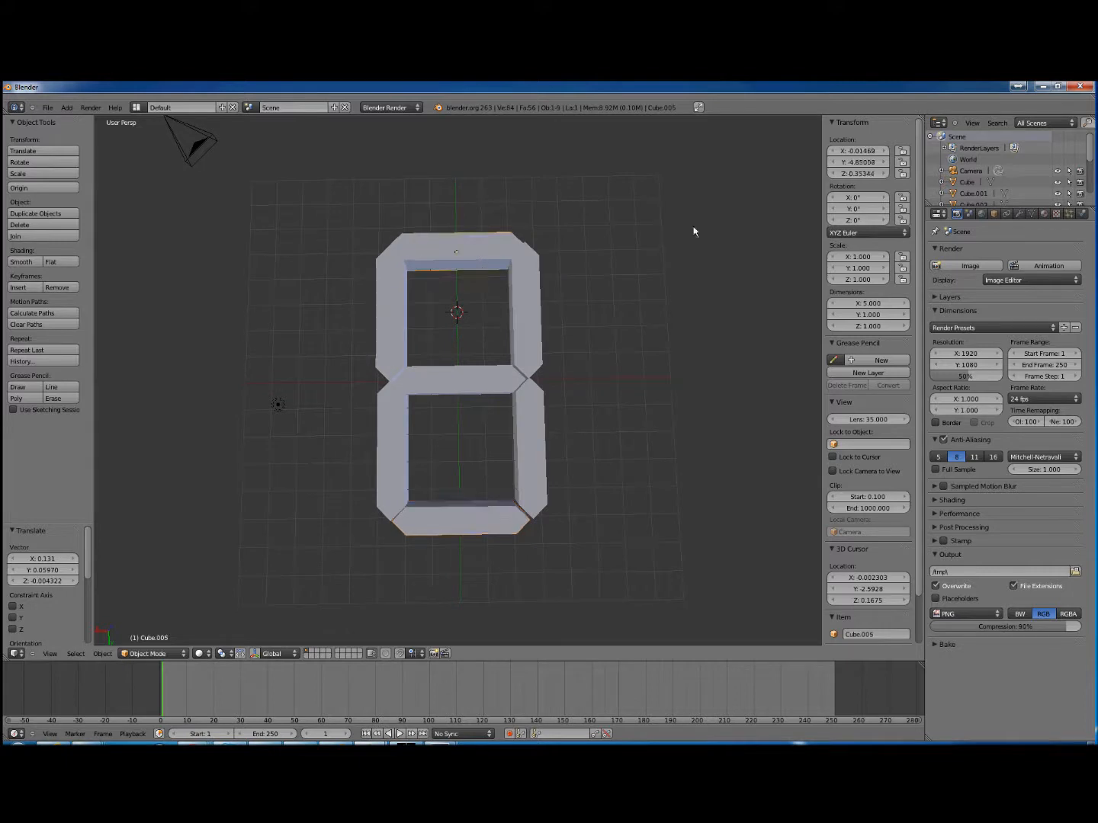
{"action": "left_click", "coordinate": [855, 174]}
{"action": "type", "text": "0"}
{"action": "key", "text": "Return"}
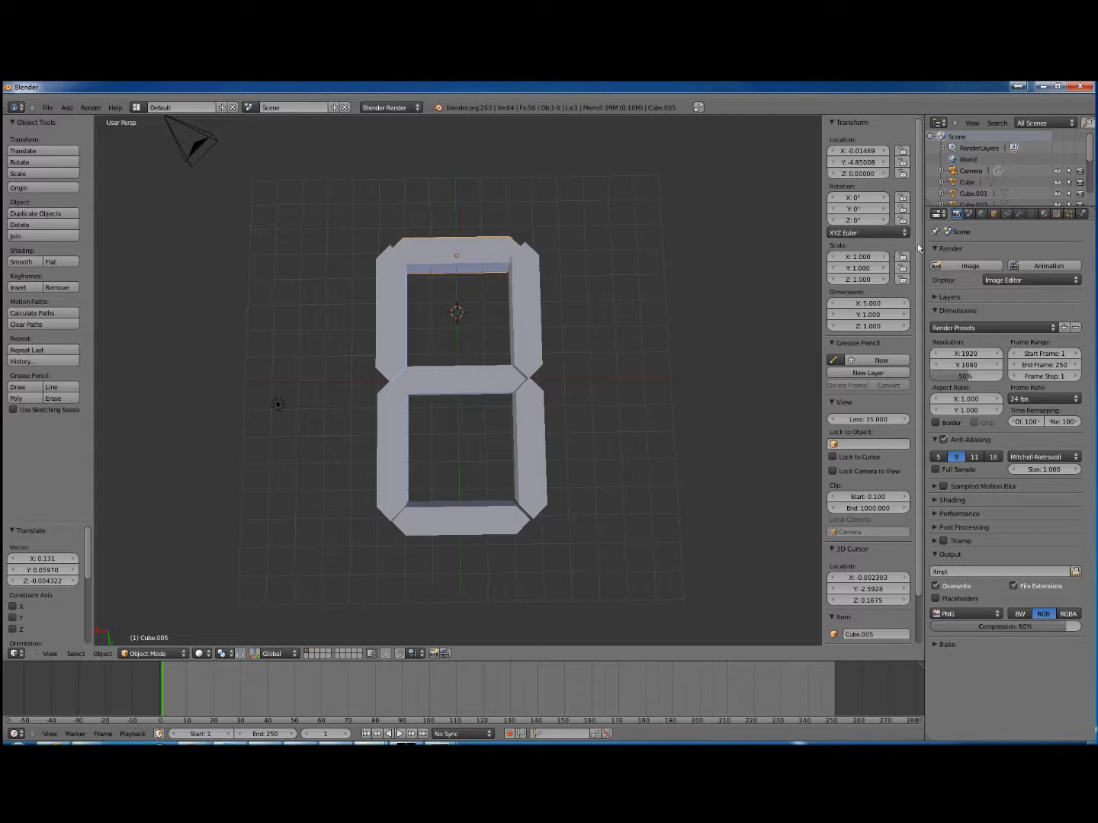
Set the Z location of the digit's upper-right upright bar to 0
{"action": "right_click", "coordinate": [534, 325]}
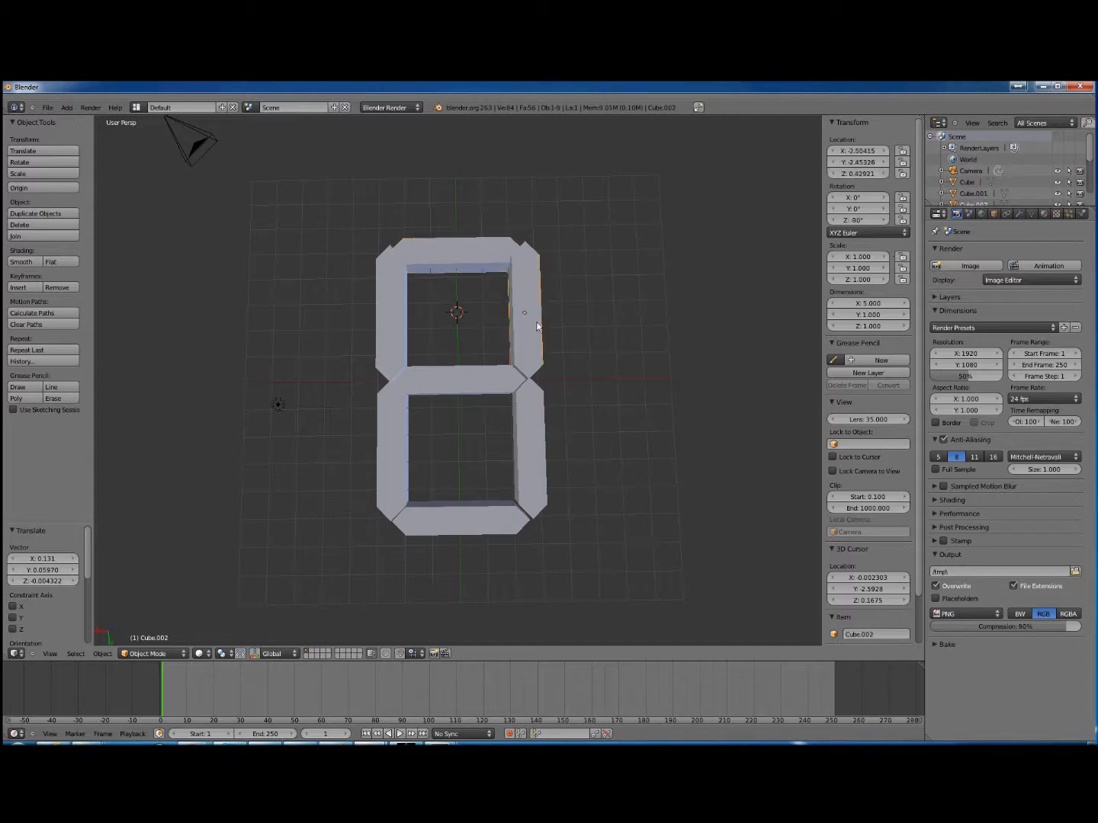
{"action": "middle_click_drag", "start_coordinate": [609, 335], "coordinate": [603, 290]}
{"action": "left_click", "coordinate": [867, 174]}
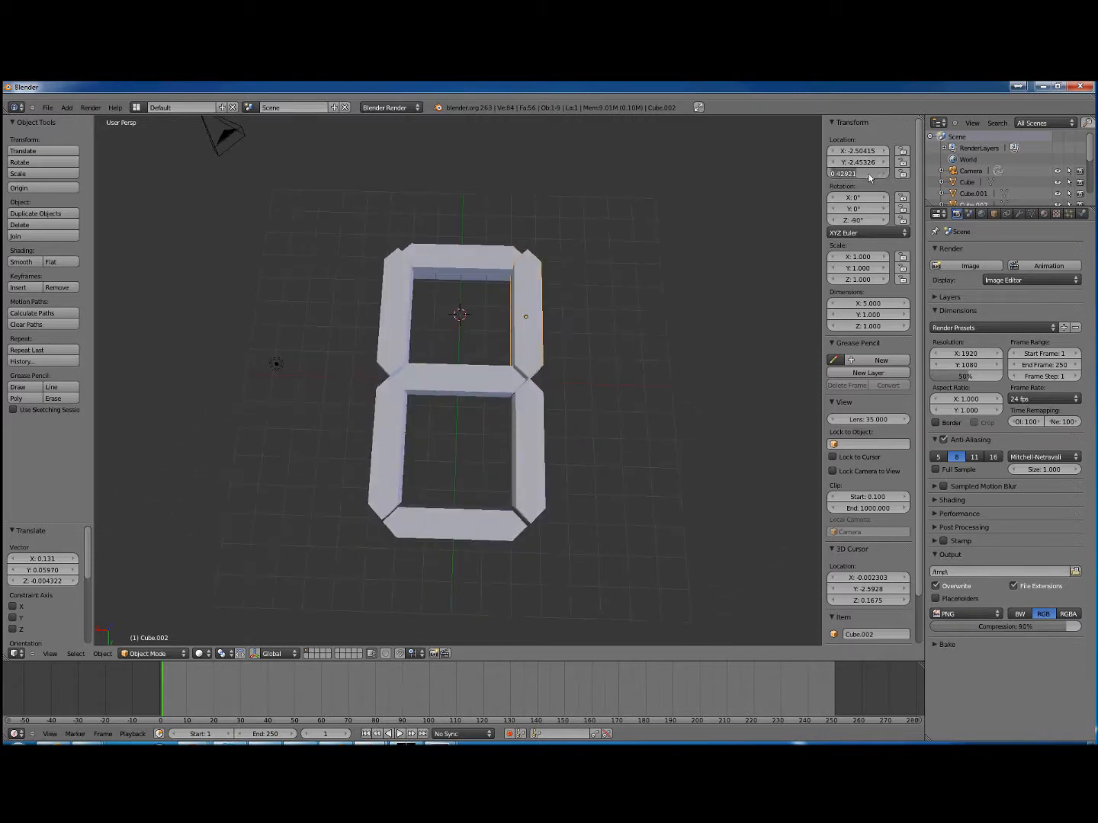
{"action": "type", "text": "0"}
{"action": "key", "text": "Return"}
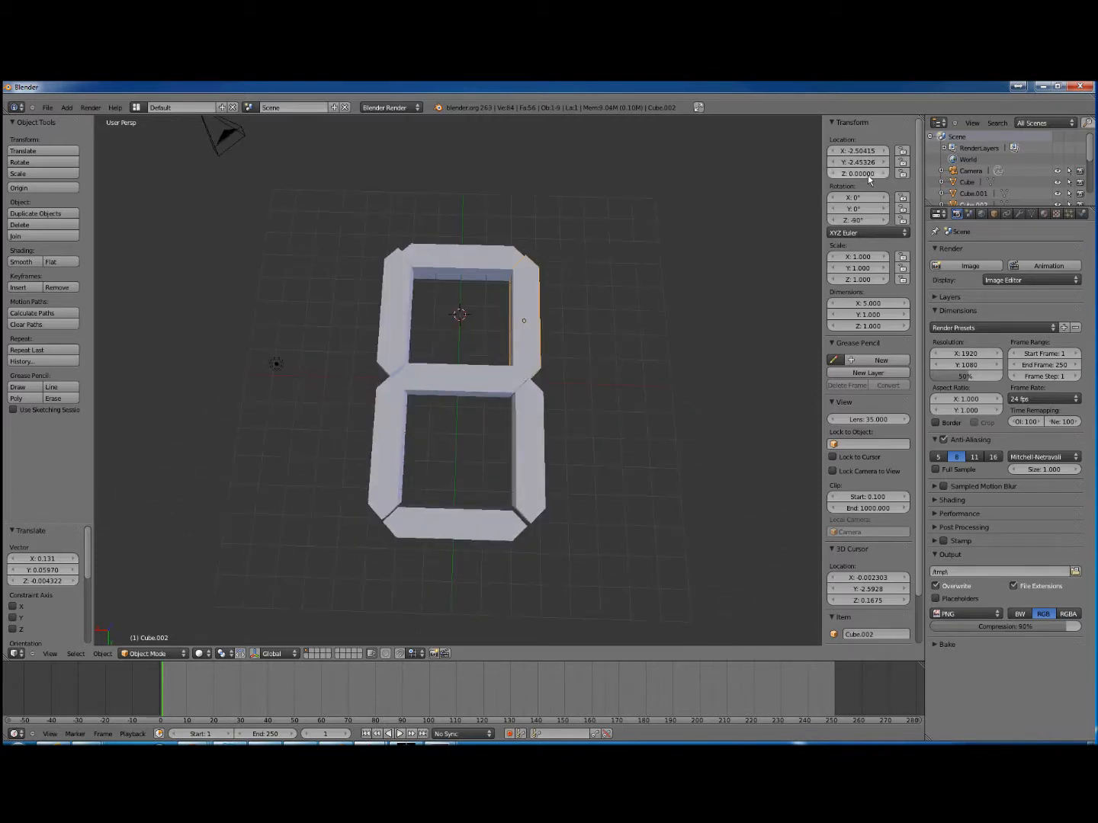
Set the Z location of the digit's upper-left upright bar to 0
{"action": "left_click", "coordinate": [395, 324]}
{"action": "right_click", "coordinate": [394, 323]}
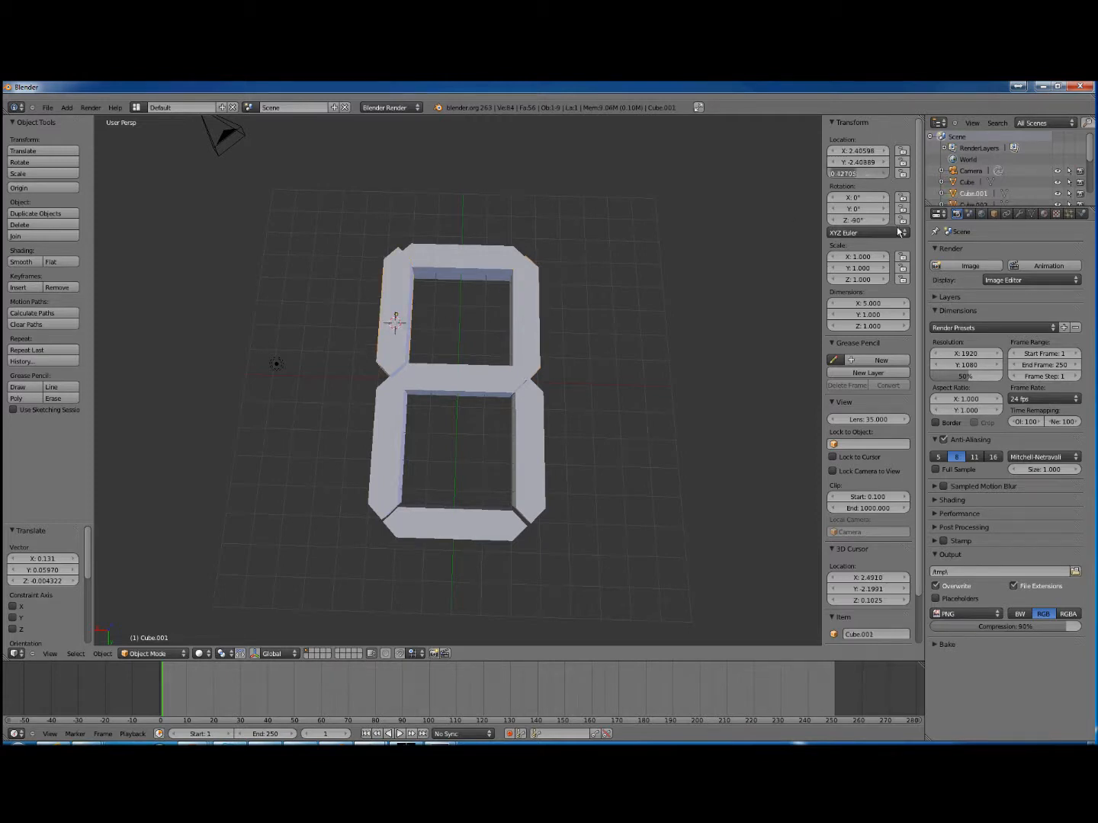
{"action": "type", "text": "0"}
{"action": "key", "text": "Return"}
Set the Z location of the digit's lower-left upright bar to 0
{"action": "right_click", "coordinate": [469, 385]}
{"action": "right_click", "coordinate": [387, 427]}
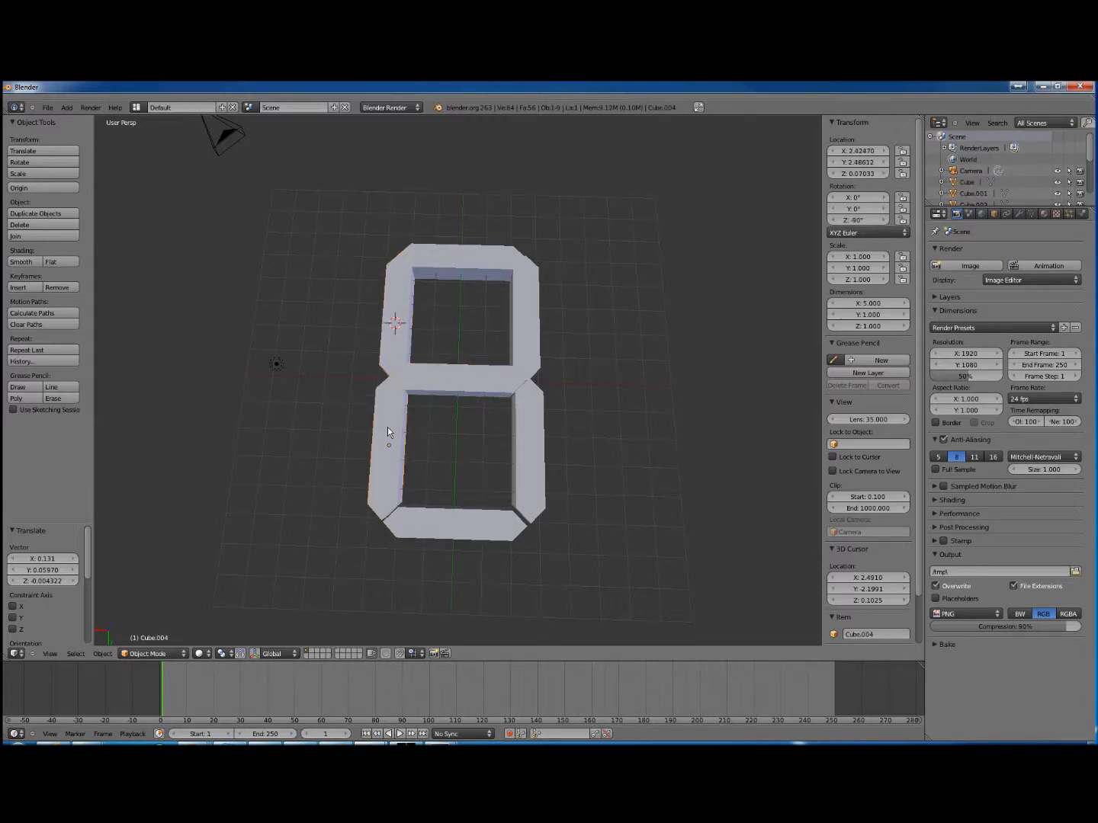
{"action": "left_click", "coordinate": [865, 173]}
{"action": "type", "text": "0"}
{"action": "key", "text": "Return"}
Set the Z location of the digit's bottom horizontal bar to 0
{"action": "right_click", "coordinate": [483, 526]}
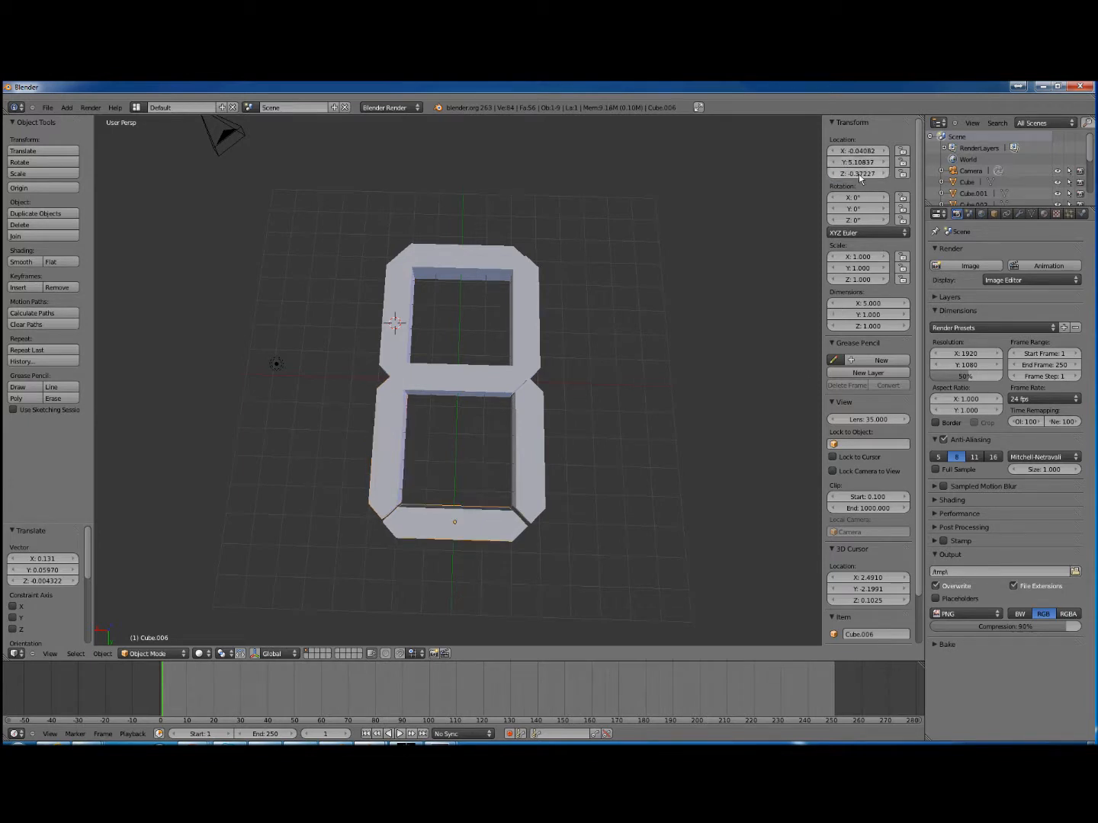
{"action": "type", "text": "0"}
{"action": "key", "text": "Return"}
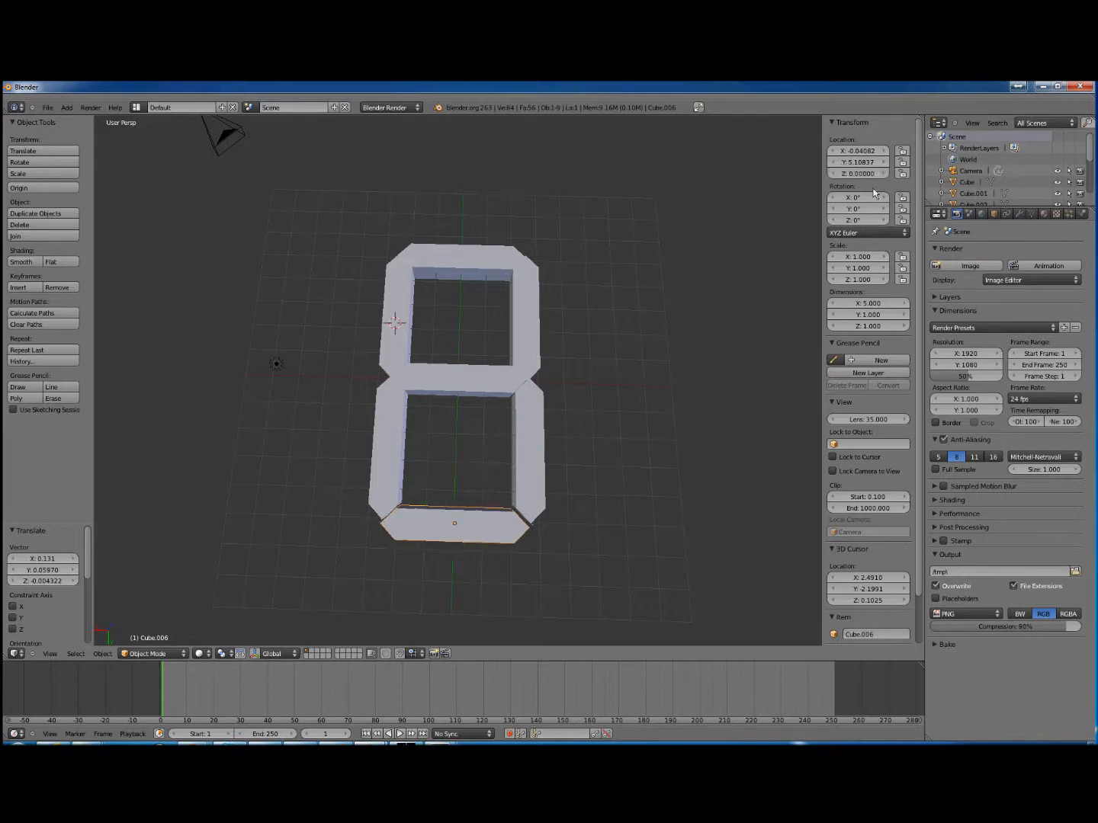
Set the Z location of the digit's lower-right upright bar to 0
{"action": "left_click", "coordinate": [525, 415]}
{"action": "right_click", "coordinate": [526, 417]}
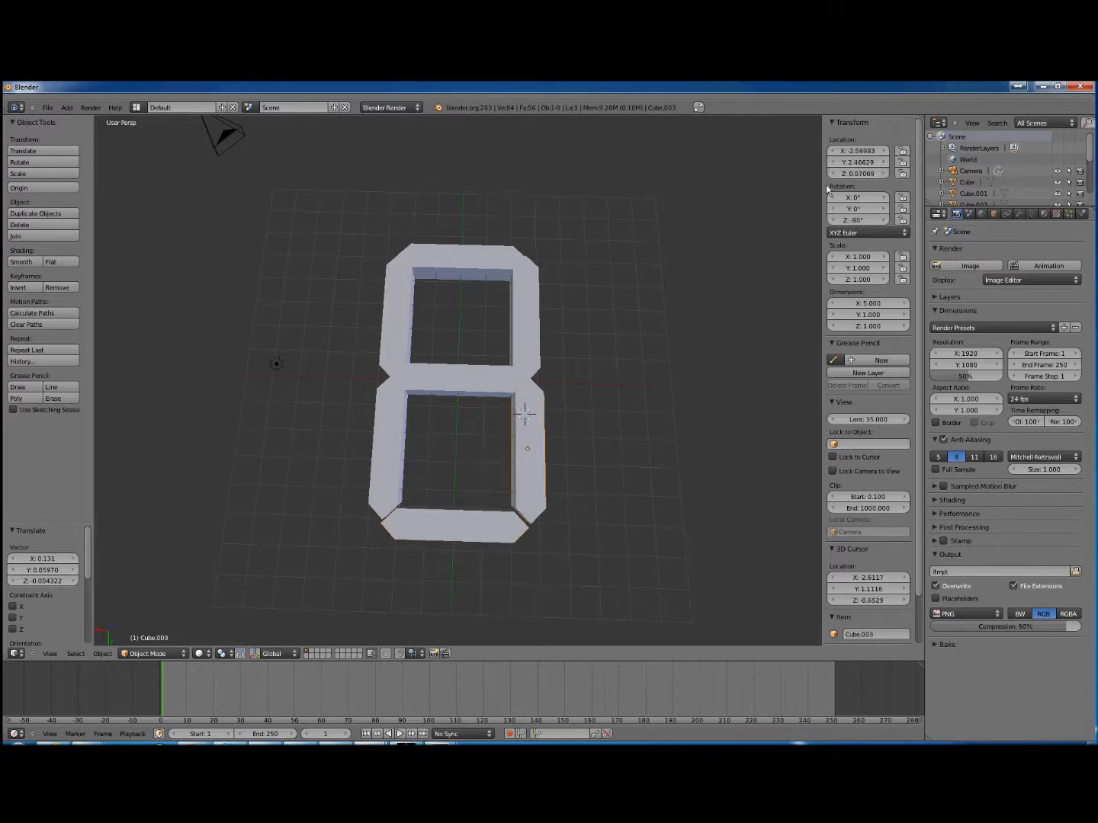
{"action": "type", "text": "0"}
{"action": "key", "text": "Return"}
Inspect the joints between the digit's segments for gaps and misalignment from different distances and angles
{"action": "middle_click_drag", "start_coordinate": [775, 347], "coordinate": [618, 427]}
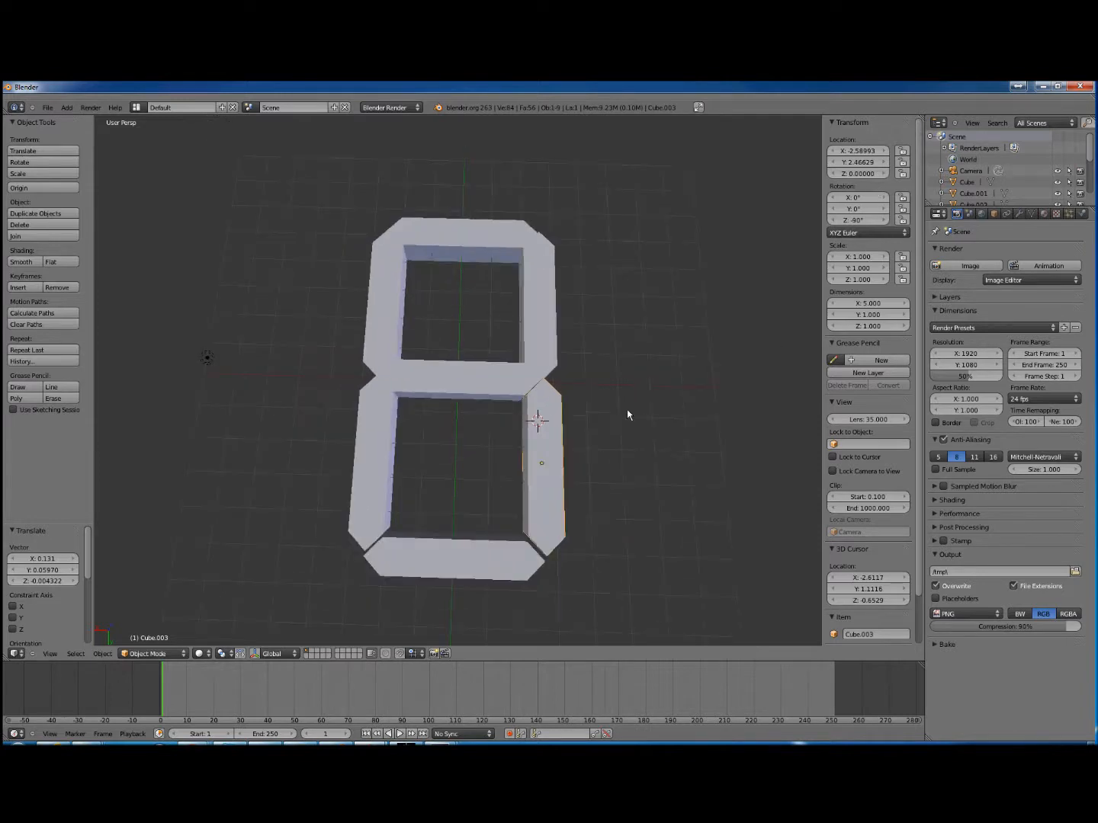
{"action": "scroll", "coordinate": [630, 412], "scroll_direction": "down", "scroll_amount": 5}
{"action": "scroll", "coordinate": [632, 414], "scroll_direction": "up", "scroll_amount": 3}
{"action": "scroll", "coordinate": [634, 416], "scroll_direction": "down", "scroll_amount": 1}
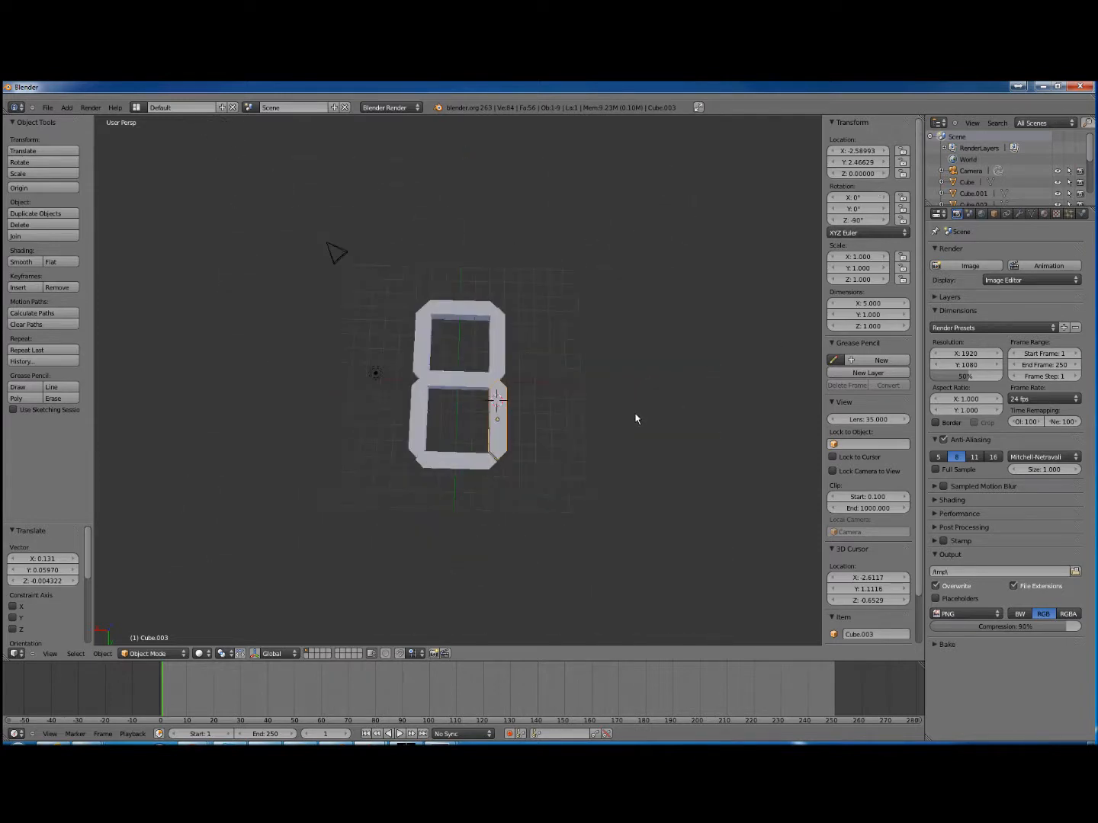
{"action": "scroll", "coordinate": [620, 418], "scroll_direction": "down", "scroll_amount": 4}
{"action": "scroll", "coordinate": [614, 422], "scroll_direction": "up", "scroll_amount": 2}
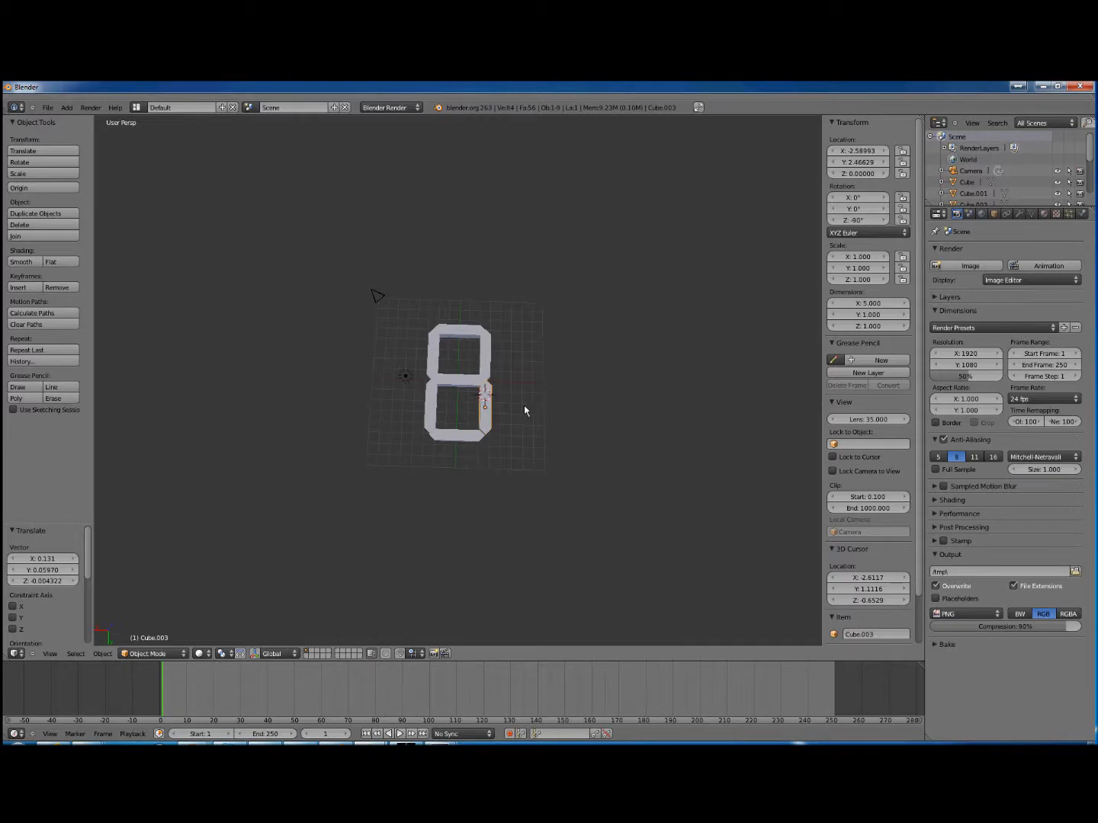
{"action": "scroll", "coordinate": [525, 411], "scroll_direction": "up", "scroll_amount": 4}
{"action": "scroll", "coordinate": [534, 404], "scroll_direction": "down", "scroll_amount": 3}
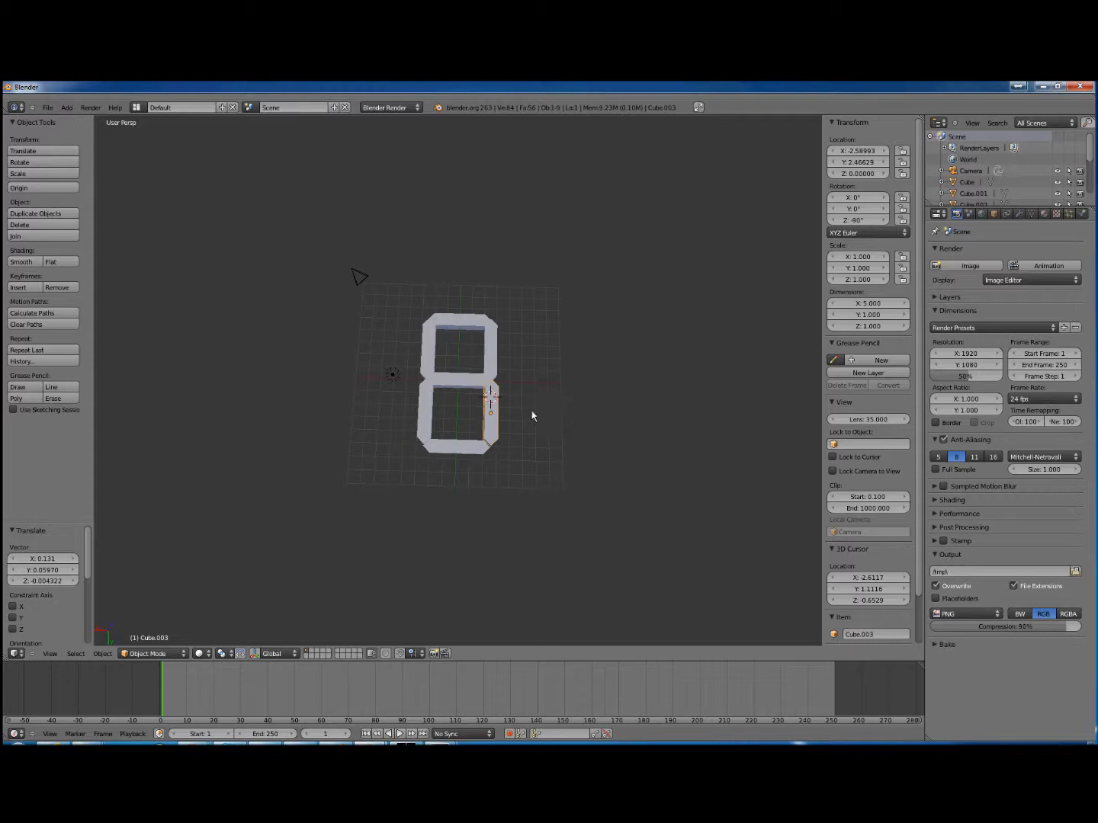
{"action": "mouse_move", "coordinate": [532, 414]}
{"action": "middle_mouse_down"}
{"action": "mouse_move", "coordinate": [525, 302]}
{"action": "mouse_move", "coordinate": [542, 314]}
{"action": "mouse_move", "coordinate": [537, 296]}
{"action": "mouse_move", "coordinate": [534, 425]}
{"action": "middle_mouse_up"}
{"action": "scroll", "coordinate": [533, 409], "scroll_direction": "up", "scroll_amount": 3}
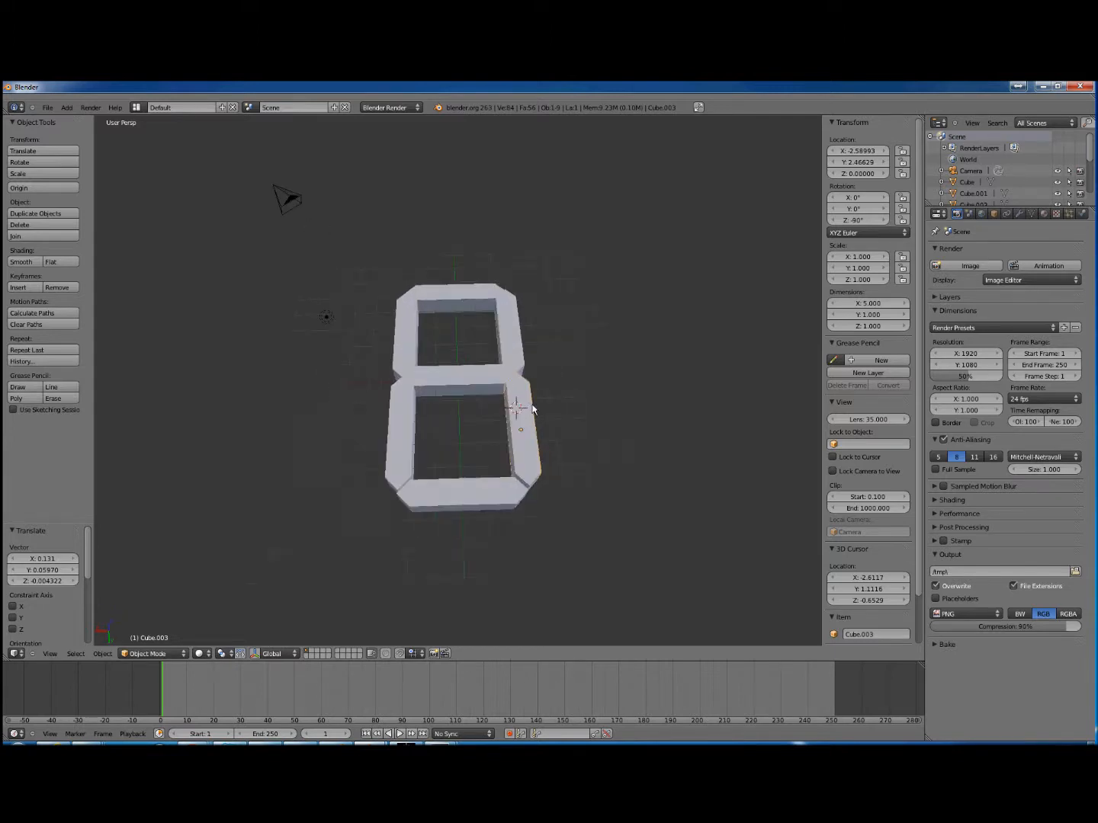
{"action": "middle_click_drag", "start_coordinate": [582, 476], "coordinate": [571, 518]}
Set the lower-right upright bar's location to X -2.5 and Y 2.5
{"action": "right_click", "coordinate": [403, 428]}
{"action": "right_click", "coordinate": [522, 443]}
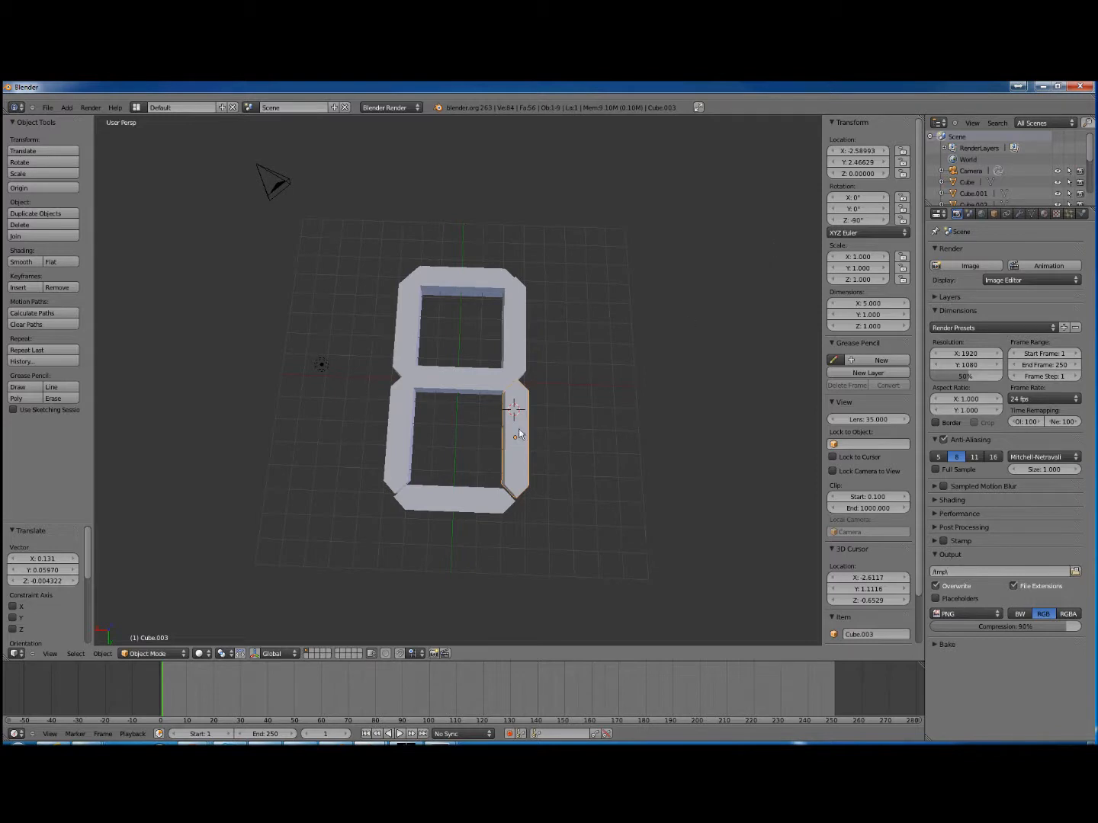
{"action": "left_click", "coordinate": [860, 151]}
{"action": "key", "text": "BackSpace"}
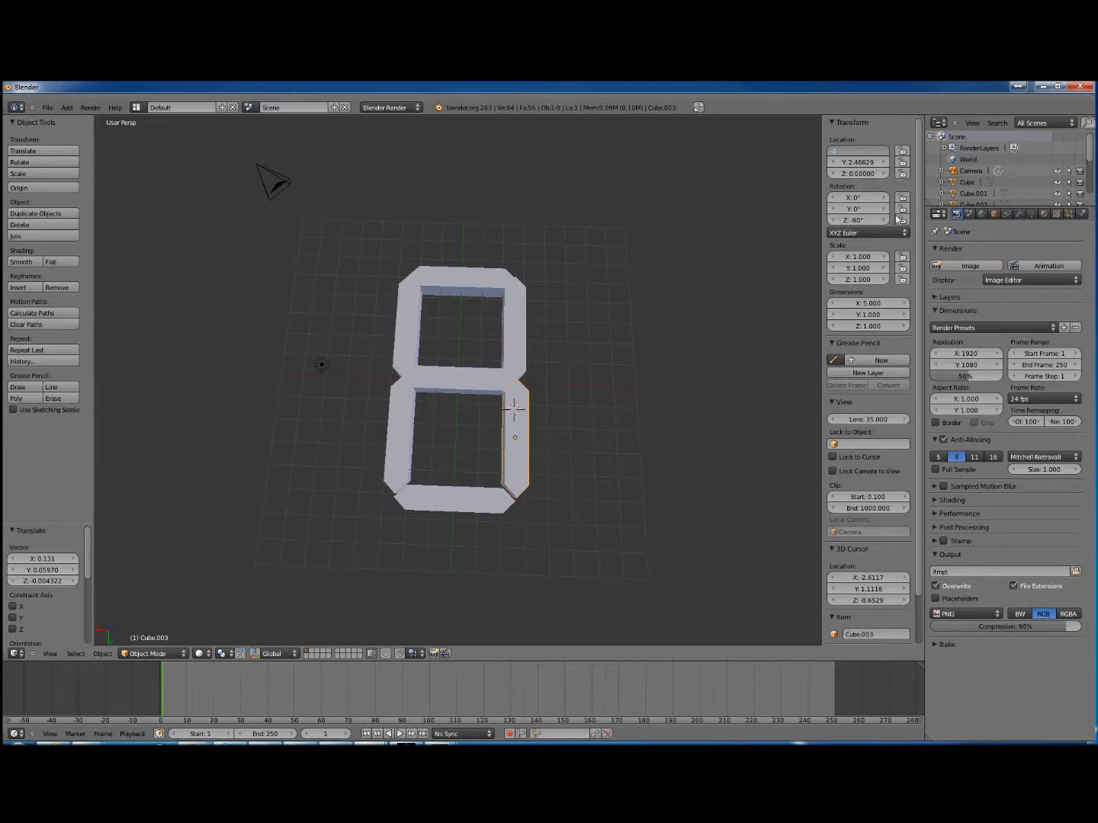
{"action": "key", "text": "Return"}
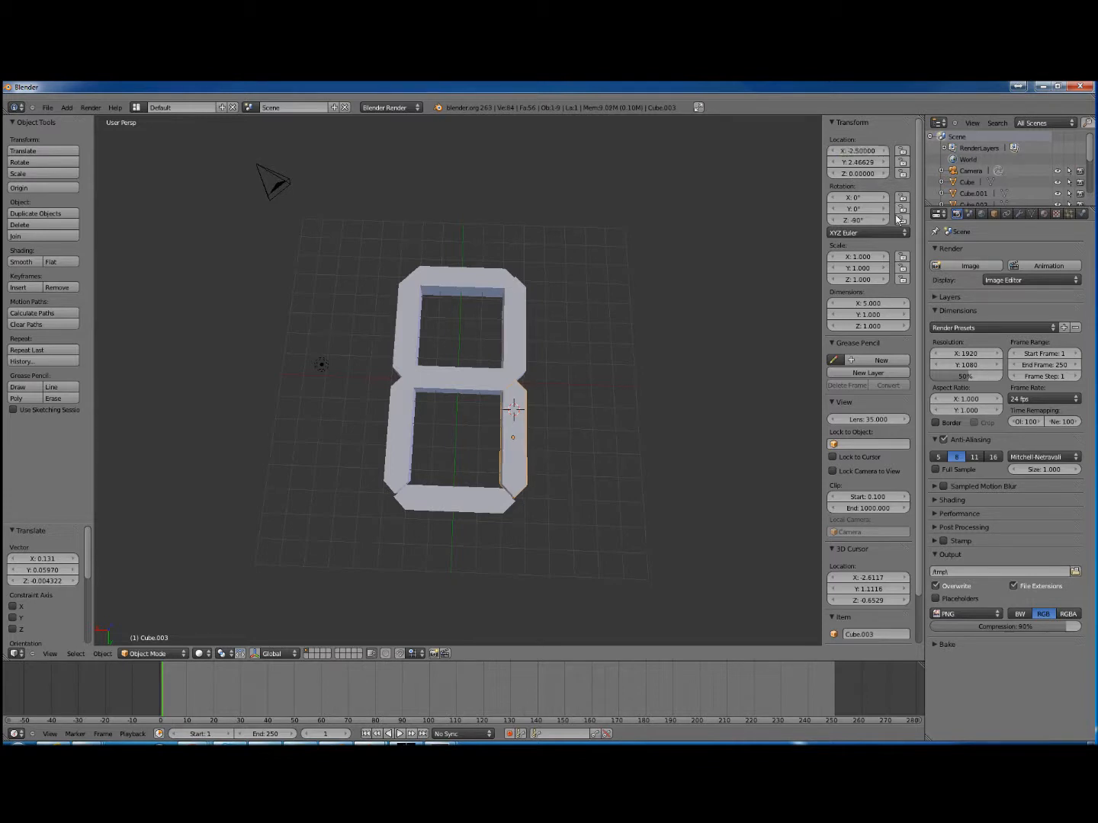
{"action": "left_click", "coordinate": [865, 167]}
{"action": "type", "text": "2.5"}
{"action": "key", "text": "Return"}
Set the bottom horizontal bar's location to X 0 and Y 5
{"action": "right_click", "coordinate": [461, 498]}
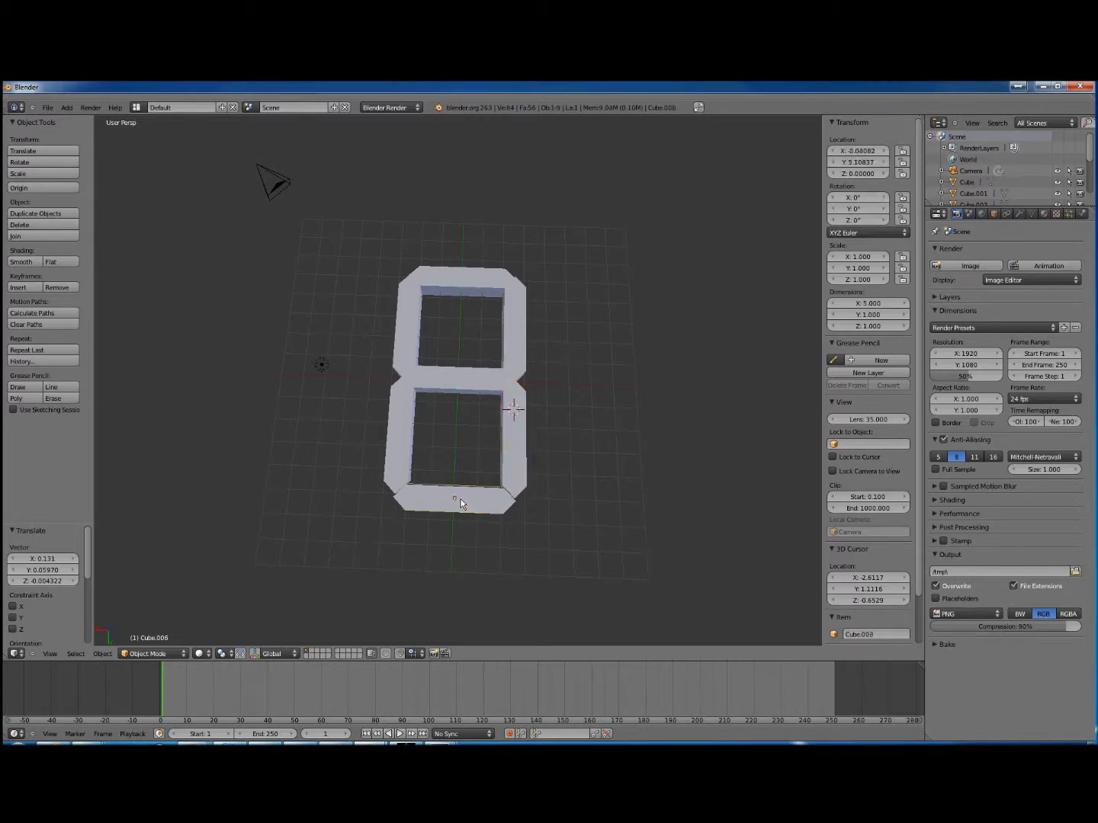
{"action": "left_click", "coordinate": [868, 151]}
{"action": "type", "text": "0"}
{"action": "key", "text": "Return"}
{"action": "left_click", "coordinate": [871, 162]}
{"action": "type", "text": "5"}
{"action": "key", "text": "Return"}
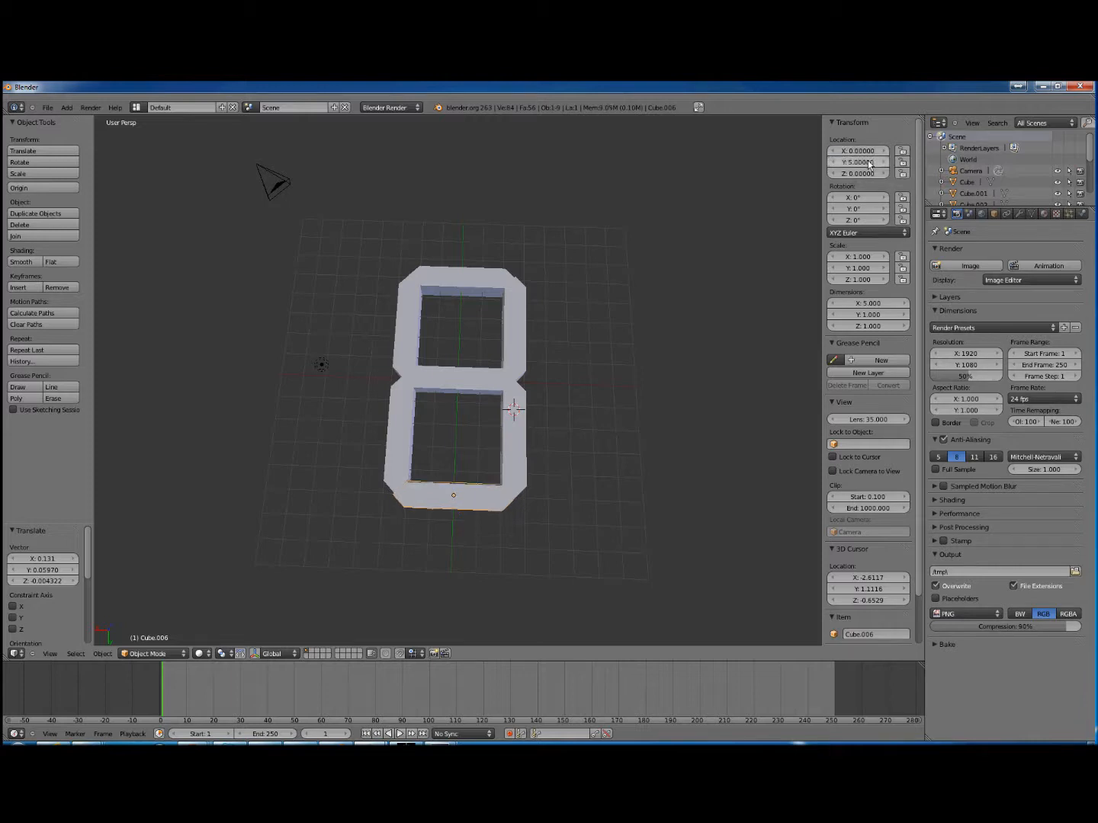
Set the lower-left upright bar's location to X 2.5 and Y 2.5
{"action": "left_click", "coordinate": [399, 433]}
{"action": "right_click", "coordinate": [404, 432]}
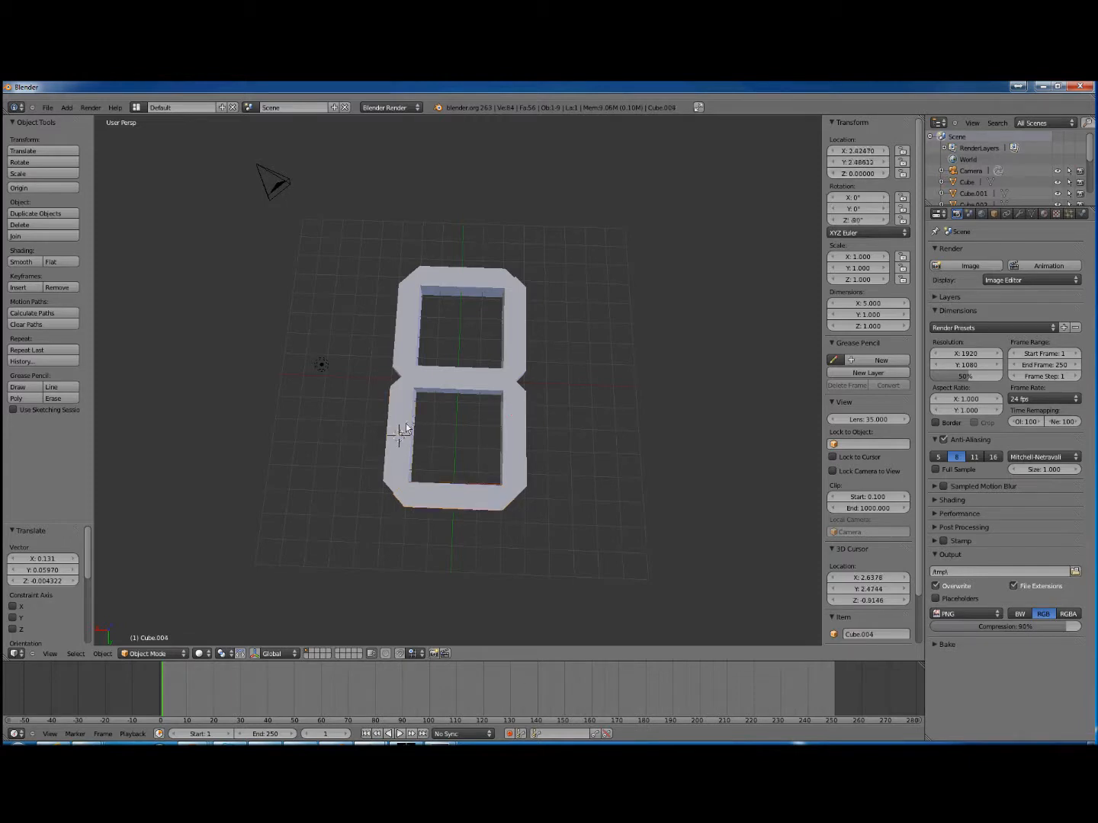
{"action": "left_click", "coordinate": [866, 151]}
{"action": "type", "text": "2.5"}
{"action": "key", "text": "Tab"}
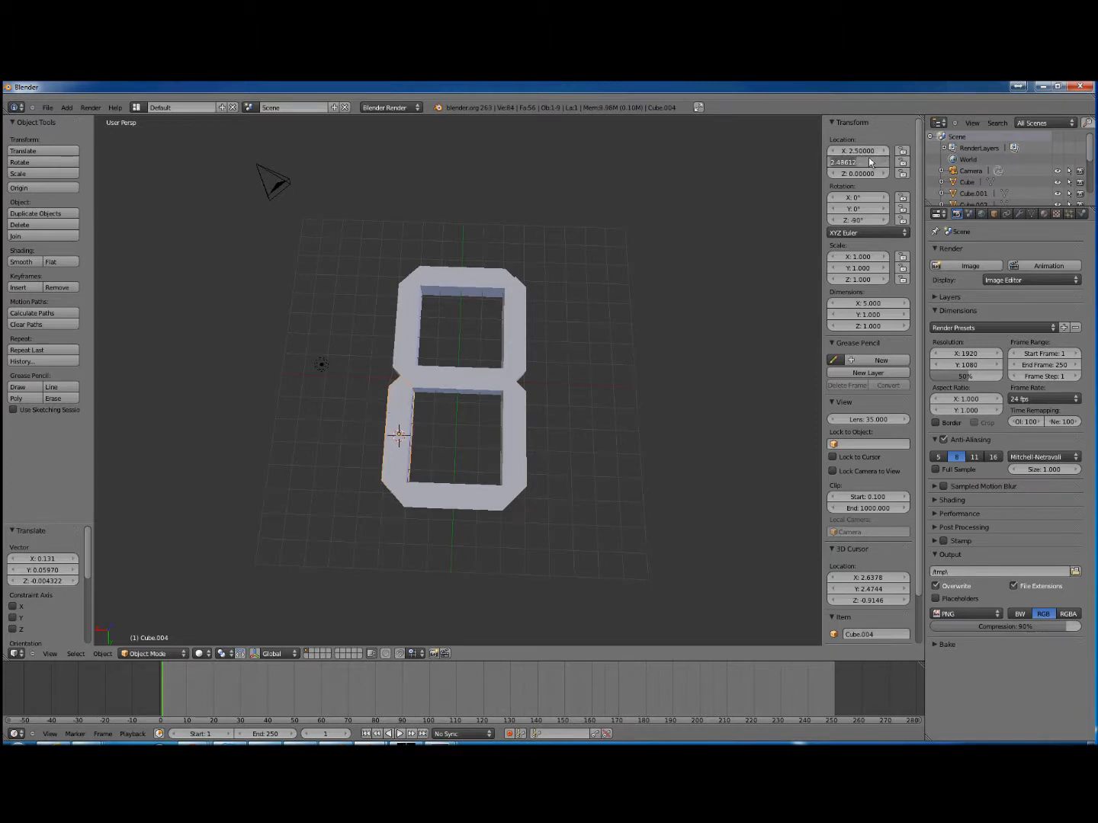
{"action": "type", "text": "2.5"}
{"action": "key", "text": "Return"}
Check the locations of the middle and lower upright bars, and set the upper-left upright bar's location to X 2.5 and Y -2.5
{"action": "right_click", "coordinate": [453, 380]}
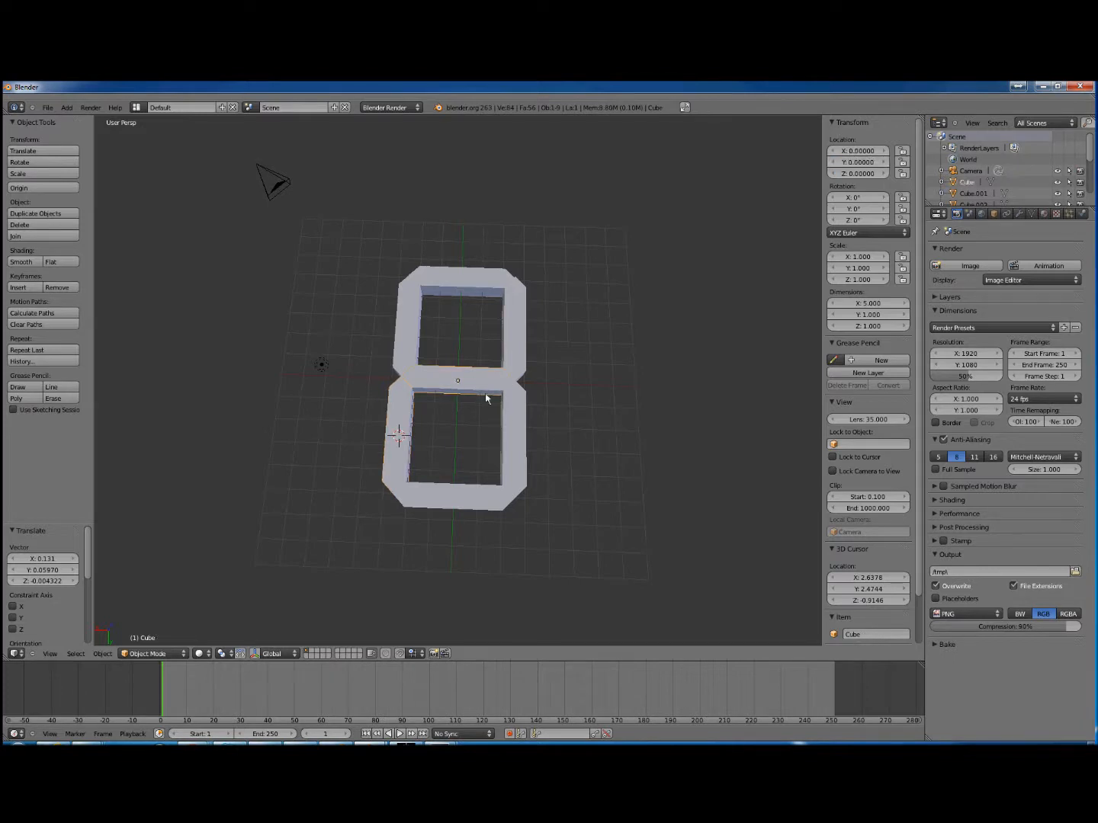
{"action": "right_click", "coordinate": [515, 433]}
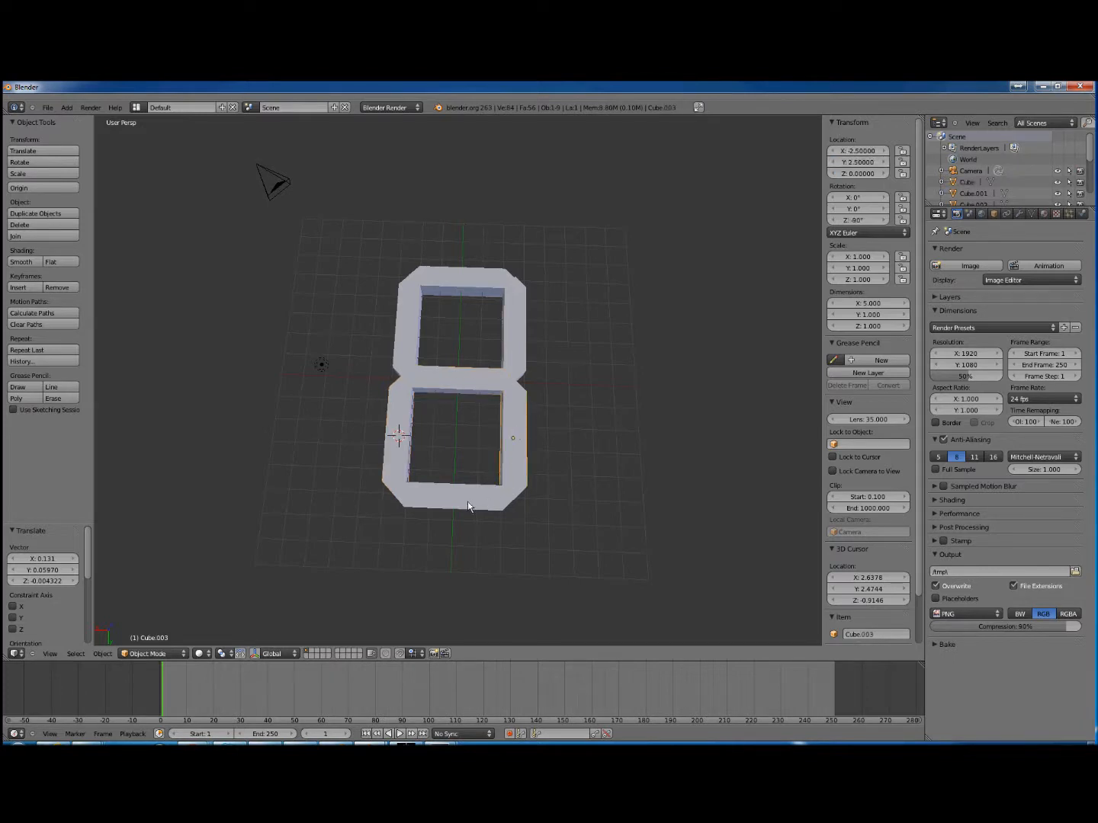
{"action": "right_click", "coordinate": [404, 420]}
{"action": "right_click", "coordinate": [412, 325]}
{"action": "left_click", "coordinate": [862, 153]}
{"action": "type", "text": "2.5"}
{"action": "key", "text": "Return"}
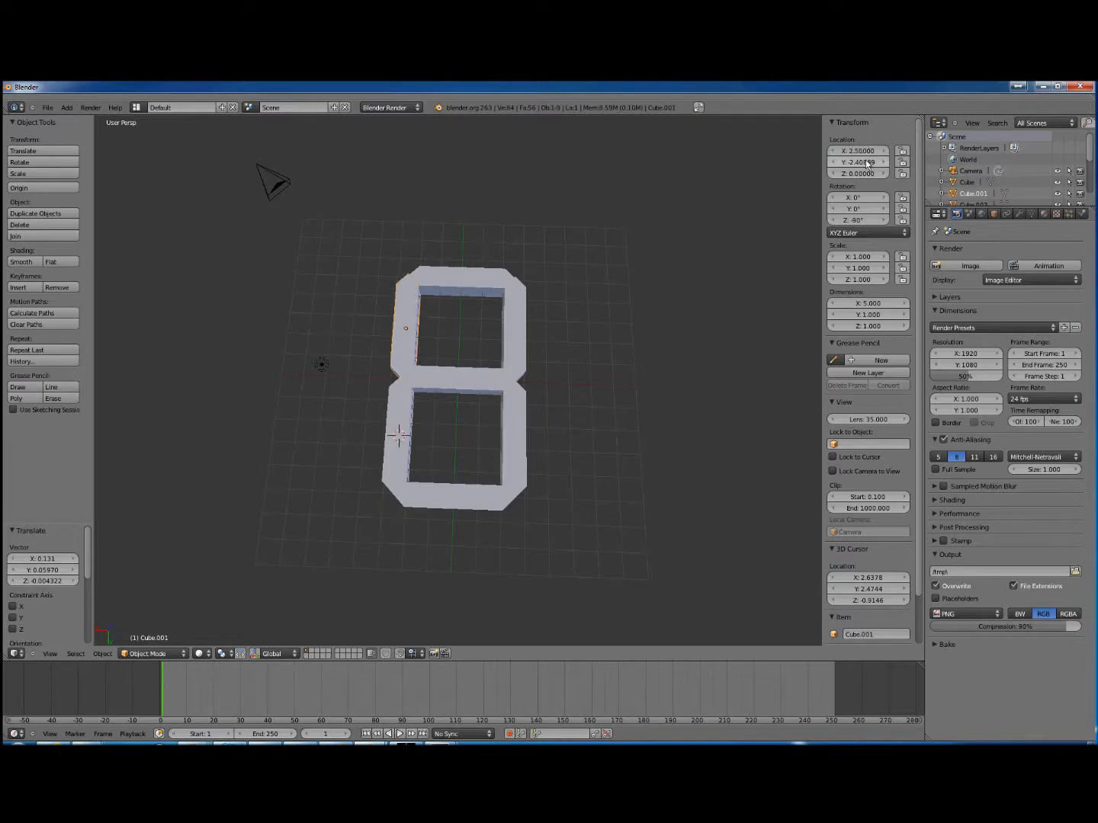
{"action": "left_click", "coordinate": [867, 162]}
{"action": "type", "text": "2.5"}
{"action": "key", "text": "Return"}
Set the top horizontal bar's location to X 0 and Y -5
{"action": "left_click", "coordinate": [460, 281]}
{"action": "right_click", "coordinate": [470, 280]}
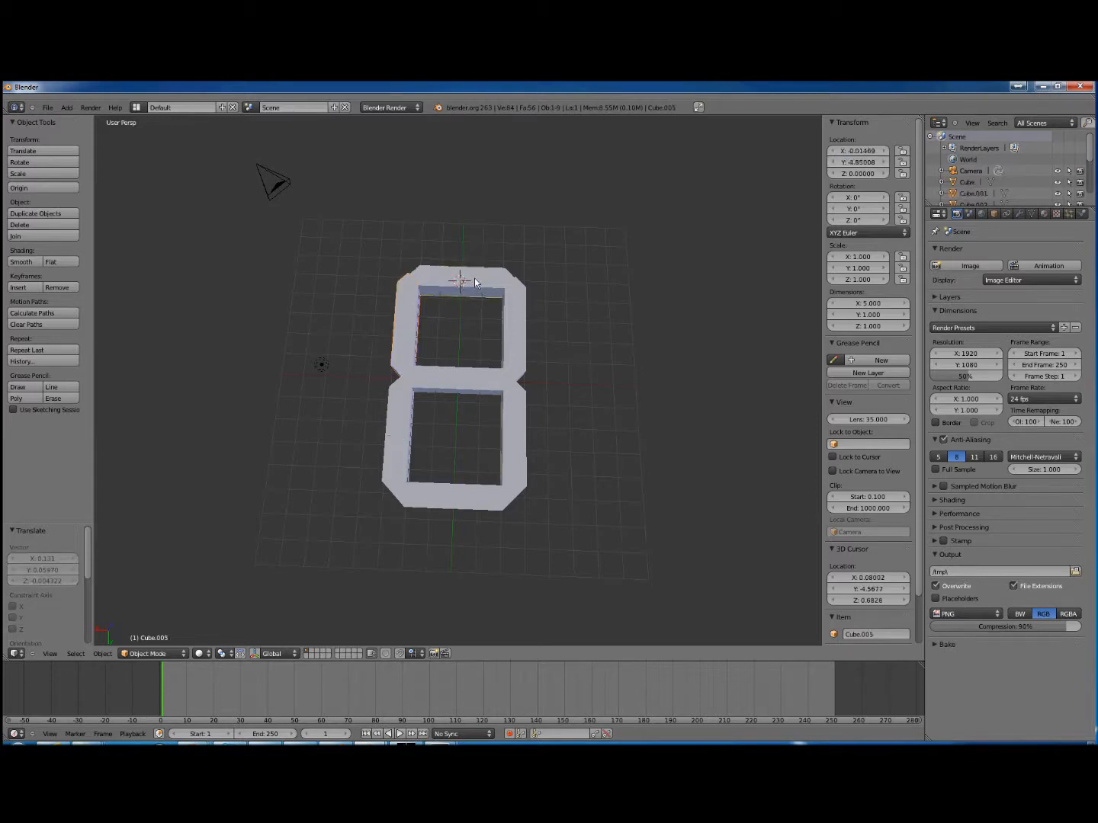
{"action": "left_click", "coordinate": [871, 151]}
{"action": "type", "text": "0"}
{"action": "key", "text": "Return"}
{"action": "left_click", "coordinate": [866, 162]}
{"action": "type", "text": "-5"}
{"action": "key", "text": "Return"}
Set the upper-right upright bar's location to X -2.5 and Y -2.5
{"action": "right_click", "coordinate": [510, 319]}
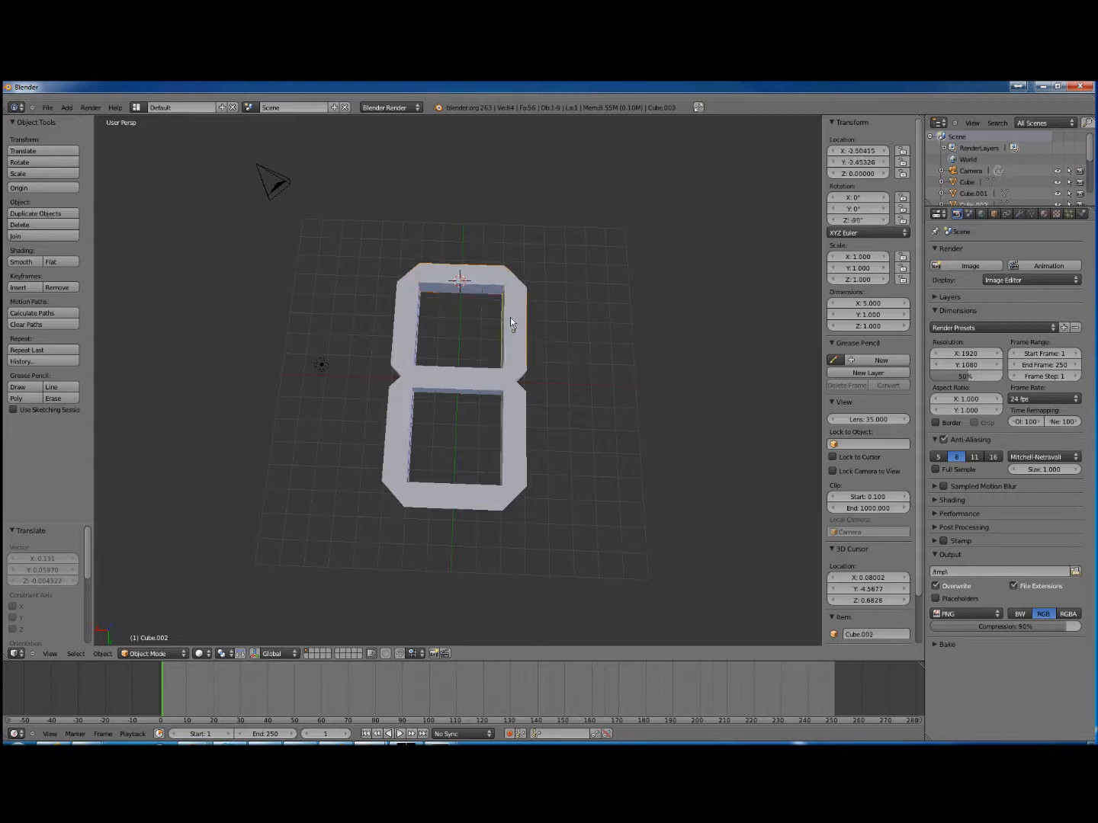
{"action": "left_click", "coordinate": [868, 152]}
{"action": "key", "text": "BackSpace"}
{"action": "type", "text": "-2.5"}
{"action": "key", "text": "Return"}
{"action": "left_click", "coordinate": [866, 161]}
{"action": "key", "text": "BackSpace"}
{"action": "type", "text": "-2.5"}
{"action": "key", "text": "Return"}
Select the digit's segments one after another to check their location values
{"action": "right_click", "coordinate": [514, 416]}
{"action": "right_click", "coordinate": [468, 501]}
{"action": "right_click", "coordinate": [516, 456]}
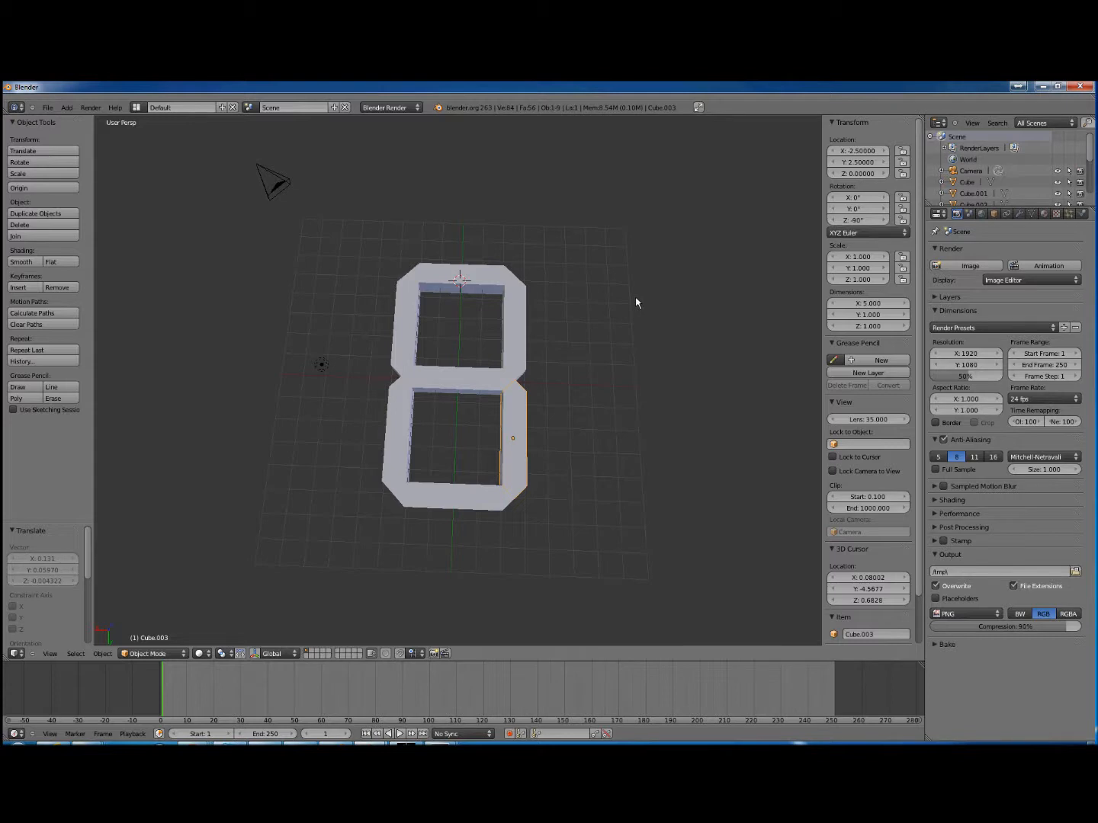
{"action": "right_click", "coordinate": [488, 286]}
{"action": "right_click", "coordinate": [412, 312]}
{"action": "right_click", "coordinate": [515, 332]}
{"action": "right_click", "coordinate": [459, 388]}
{"action": "right_click", "coordinate": [391, 418]}
{"action": "right_click", "coordinate": [448, 494]}
{"action": "right_click", "coordinate": [512, 458]}
Deselect all segments and look over the whole figure eight from the side and from above
{"action": "middle_click_drag", "start_coordinate": [623, 419], "coordinate": [605, 327]}
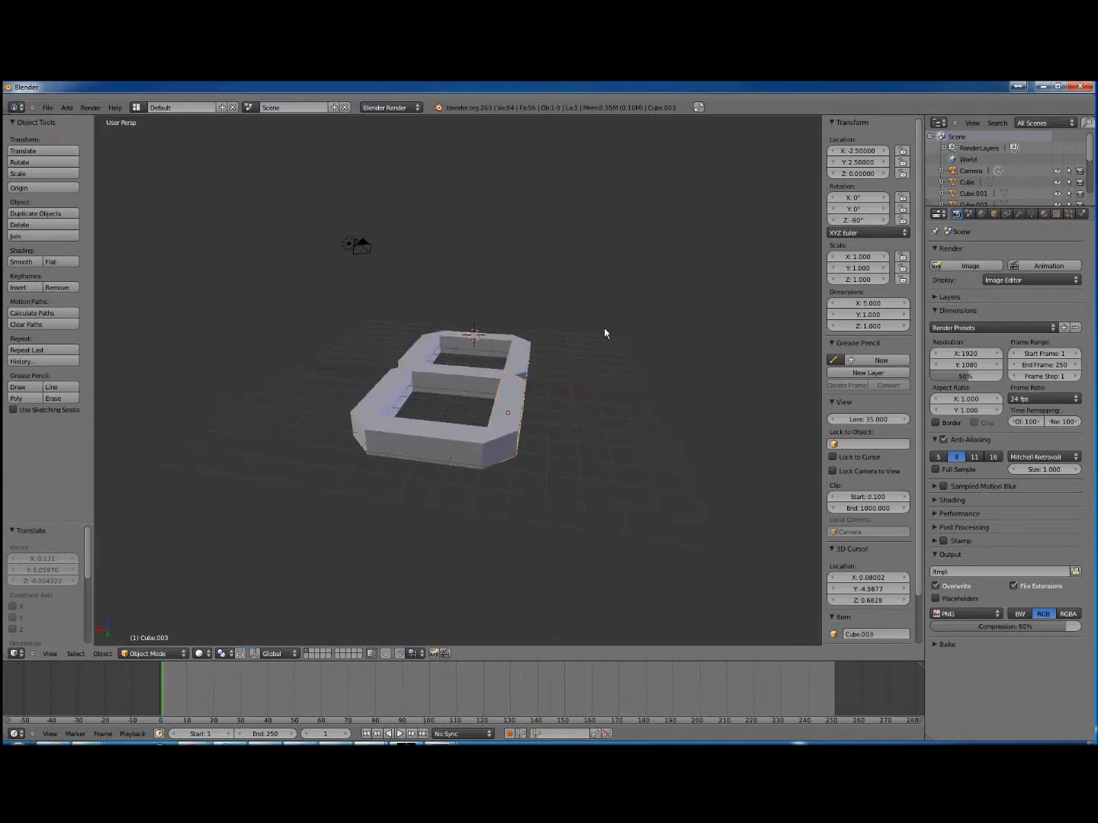
{"action": "key", "text": "Tab"}
{"action": "key", "text": "Tab"}
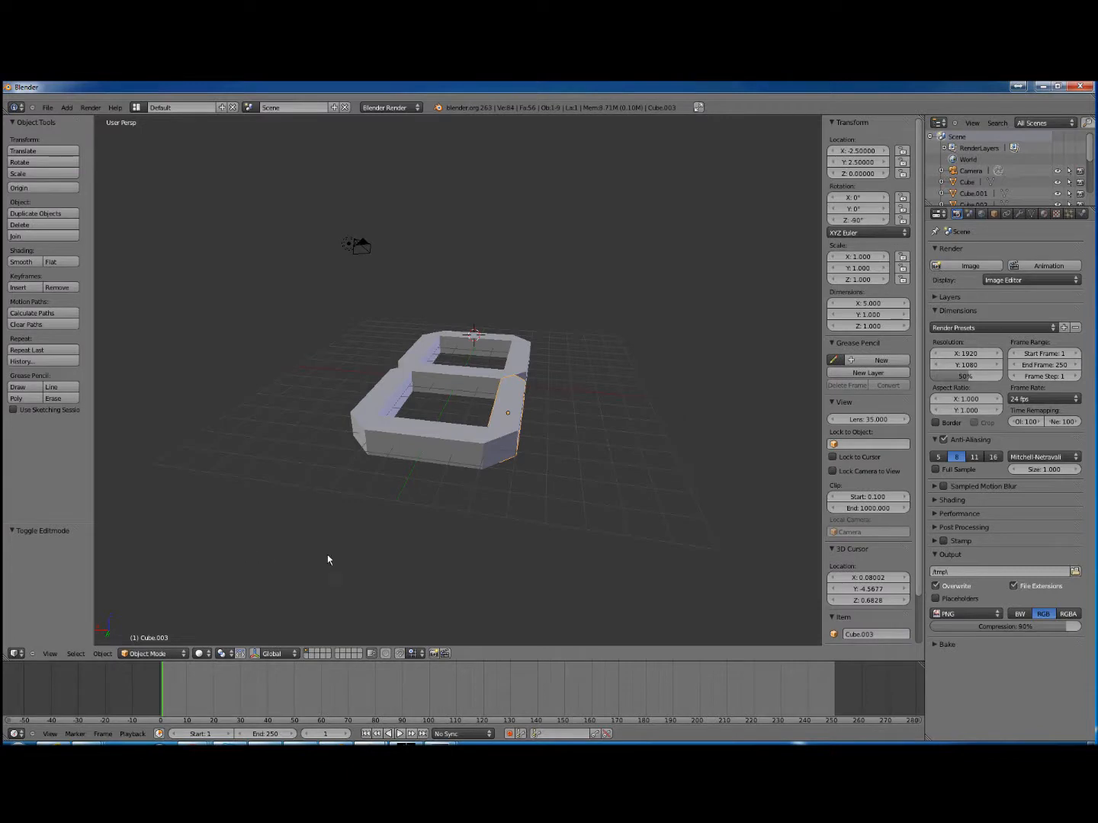
{"action": "key", "text": "a"}
{"action": "key", "text": "a"}
{"action": "key", "text": "a"}
{"action": "middle_click_drag", "start_coordinate": [600, 473], "coordinate": [618, 568]}
{"action": "mouse_move", "coordinate": [613, 569]}
{"action": "middle_mouse_down"}
{"action": "mouse_move", "coordinate": [596, 573]}
{"action": "mouse_move", "coordinate": [607, 548]}
{"action": "middle_mouse_up"}
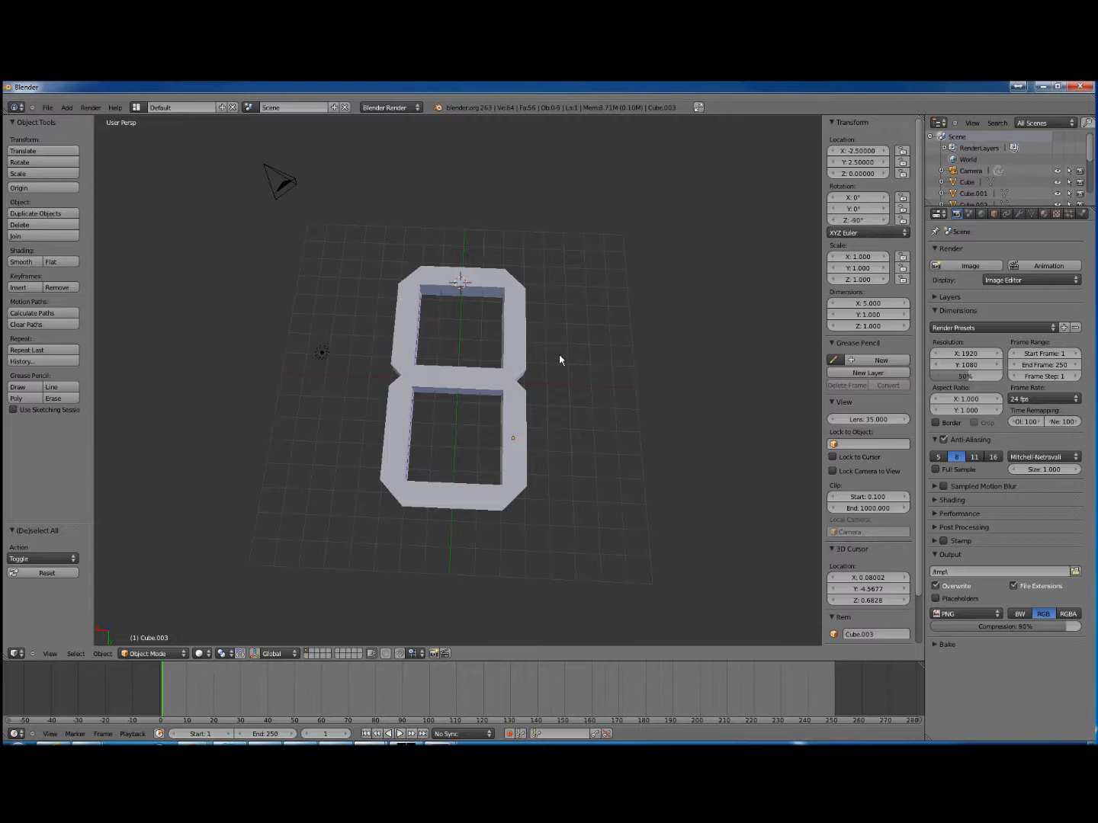
{"action": "middle_click_drag", "start_coordinate": [562, 353], "coordinate": [565, 377]}
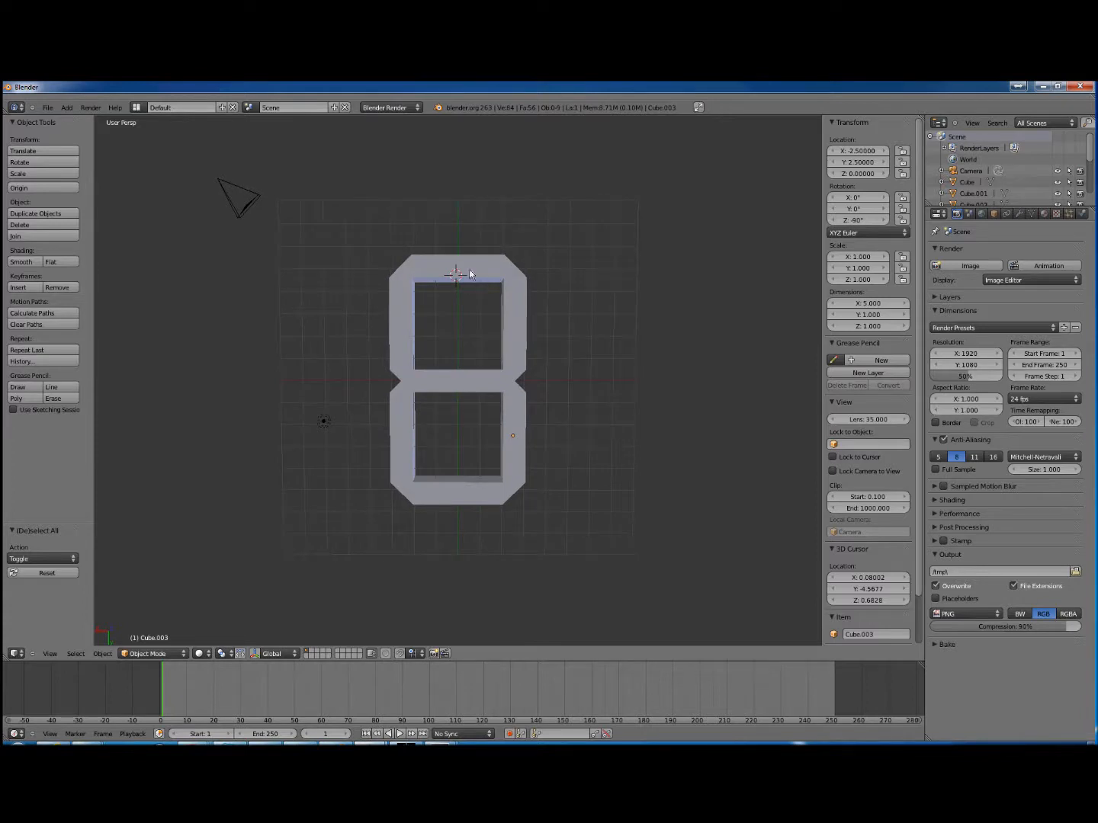
{"action": "middle_click_drag", "start_coordinate": [598, 435], "coordinate": [592, 428]}
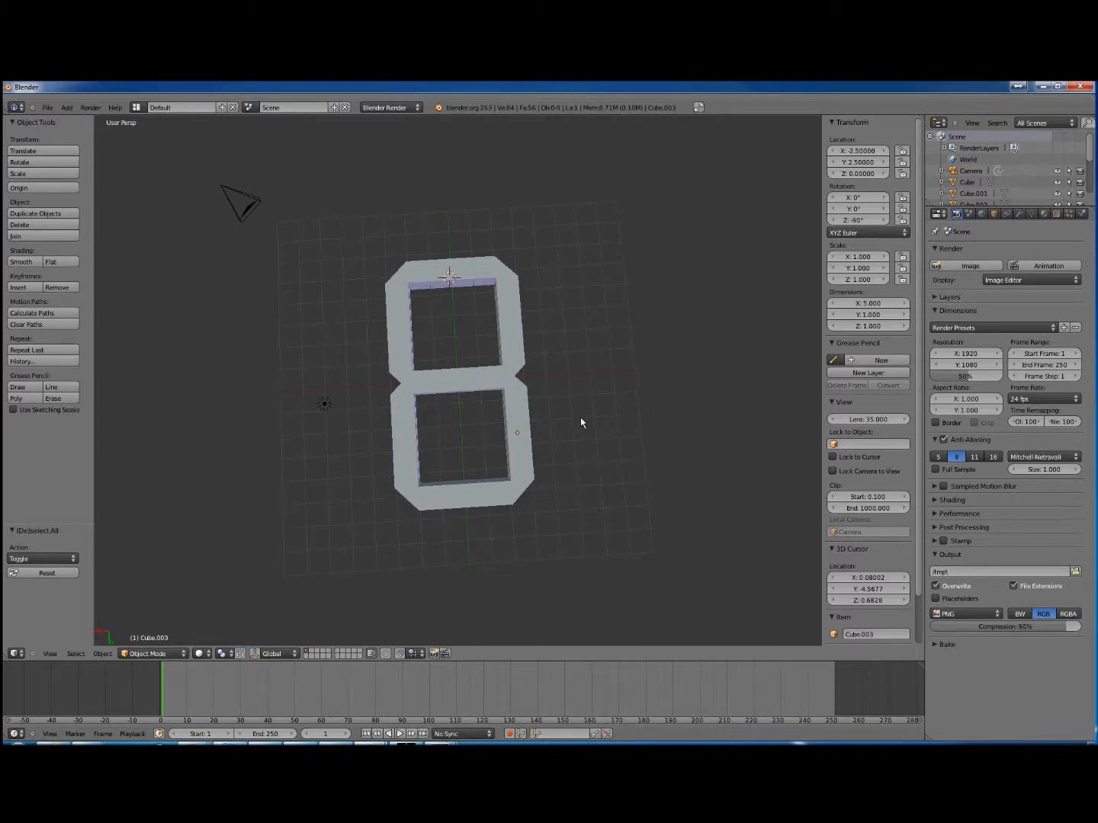
{"action": "mouse_move", "coordinate": [586, 424]}
{"action": "middle_mouse_down"}
{"action": "mouse_move", "coordinate": [569, 443]}
{"action": "mouse_move", "coordinate": [566, 424]}
{"action": "mouse_move", "coordinate": [573, 434]}
{"action": "middle_mouse_up"}
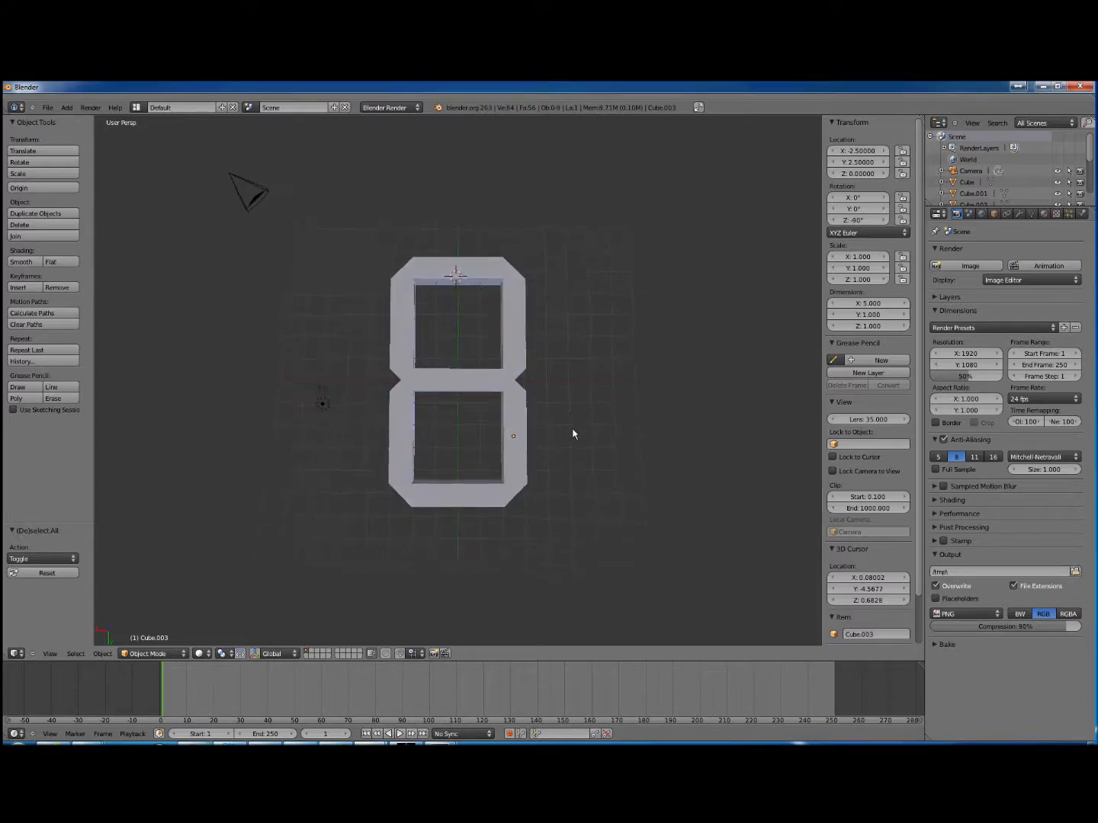